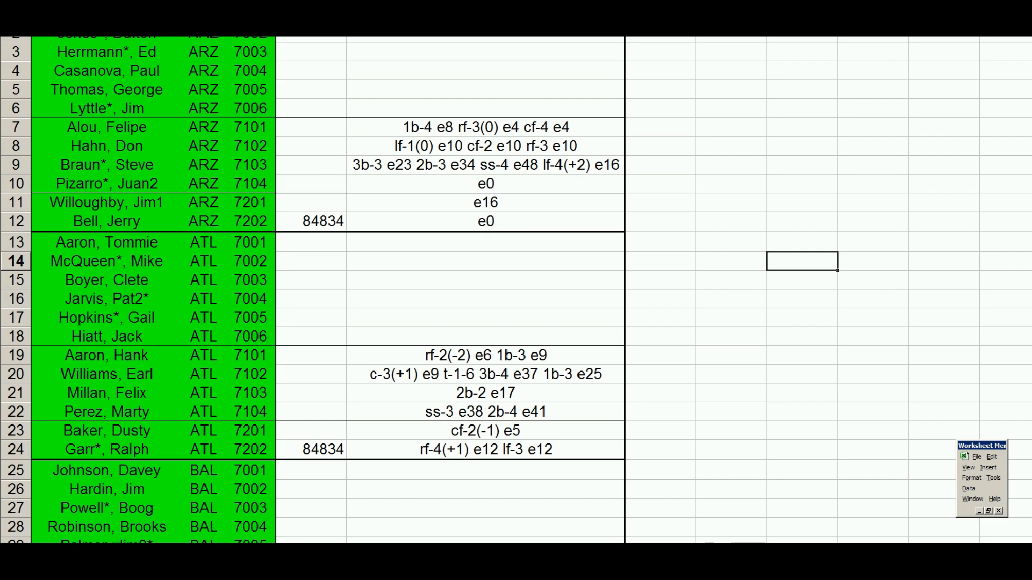
# Step: Review the green player list and its team column from the ARZ rows down to the last player in row 384
pyautogui.click(201, 21)
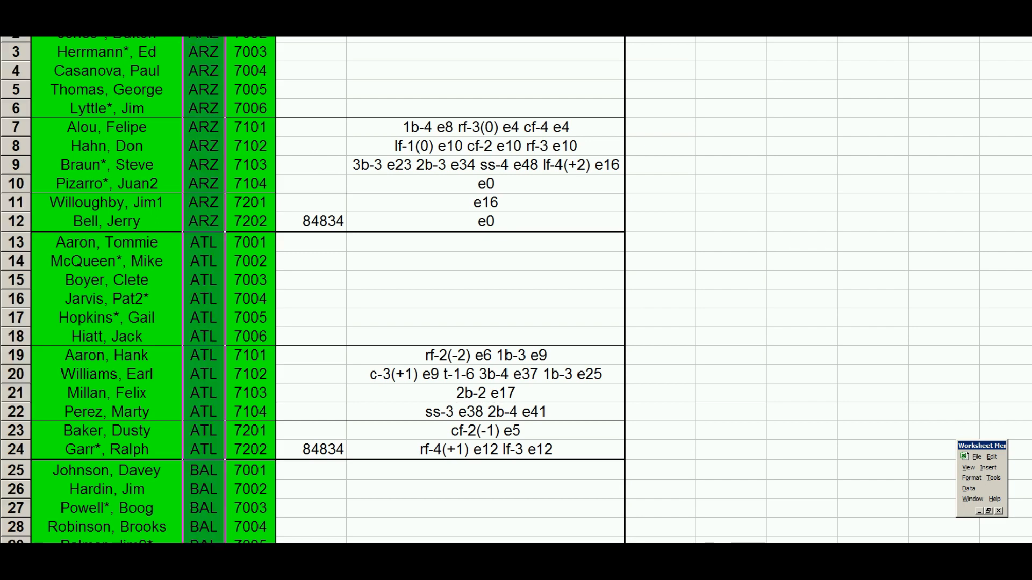
pyautogui.click(198, 85)
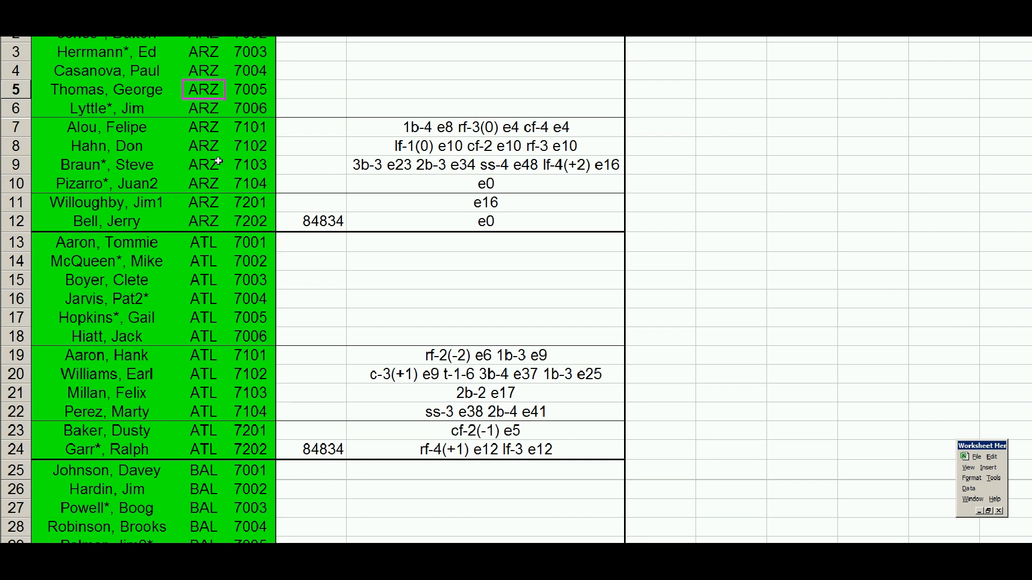
pyautogui.click(209, 221)
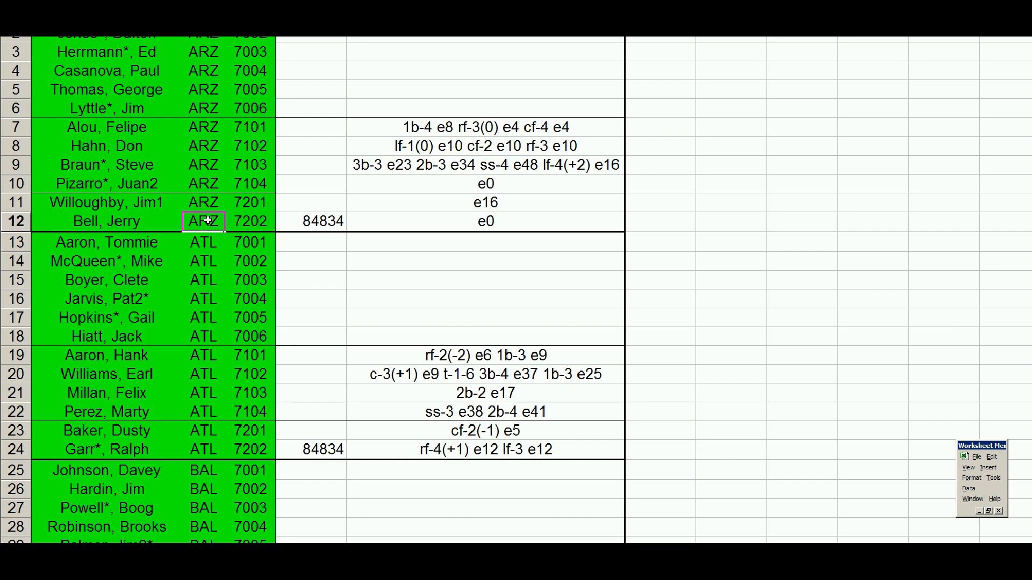
pyautogui.click(210, 264)
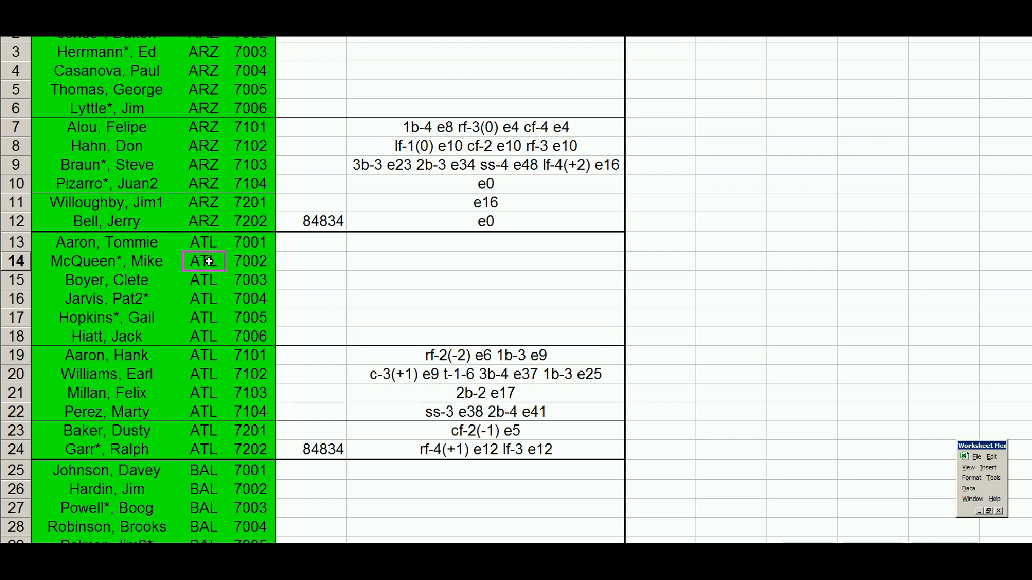
pyautogui.press('pagedown')
pyautogui.press('pagedown')
pyautogui.press('pagedown')
pyautogui.press('pagedown')
pyautogui.press('pagedown')
pyautogui.press('pagedown')
pyautogui.press('pagedown')
pyautogui.press('pagedown')
pyautogui.press('pagedown')
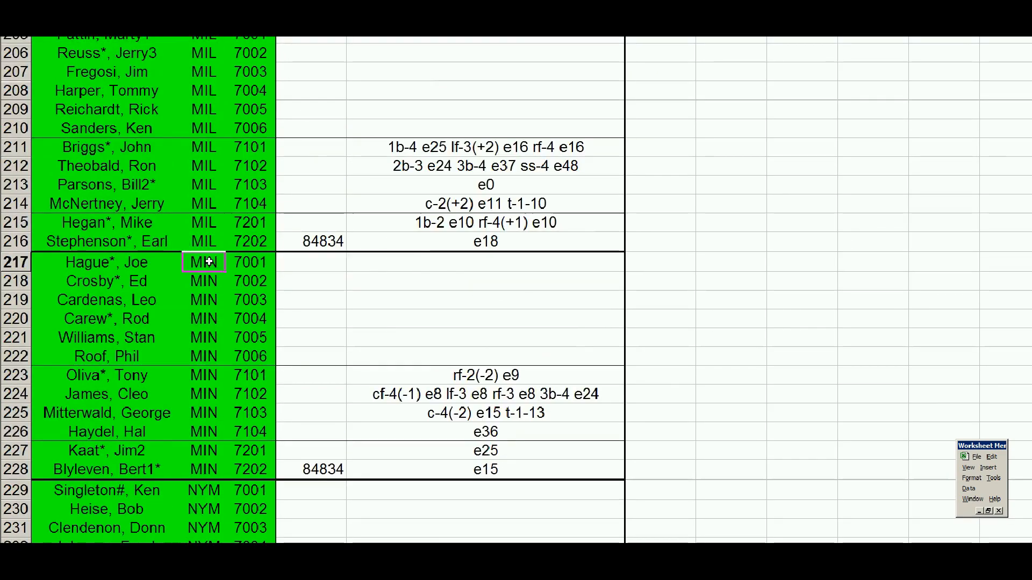
pyautogui.press('pagedown')
pyautogui.press('pagedown')
pyautogui.press('pagedown')
pyautogui.press('pagedown')
pyautogui.press('pagedown')
pyautogui.press('pageup')
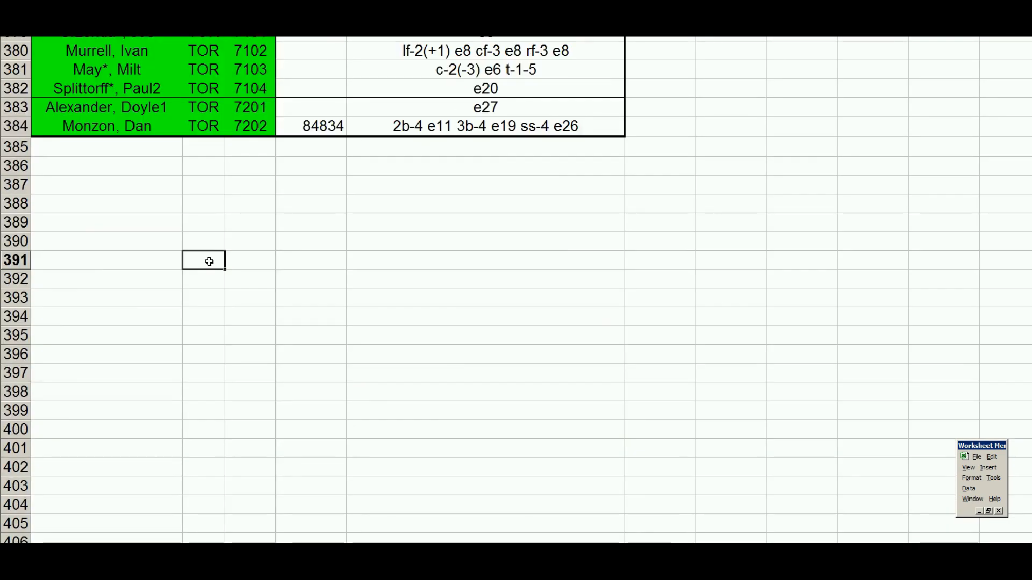
pyautogui.click(25, 128)
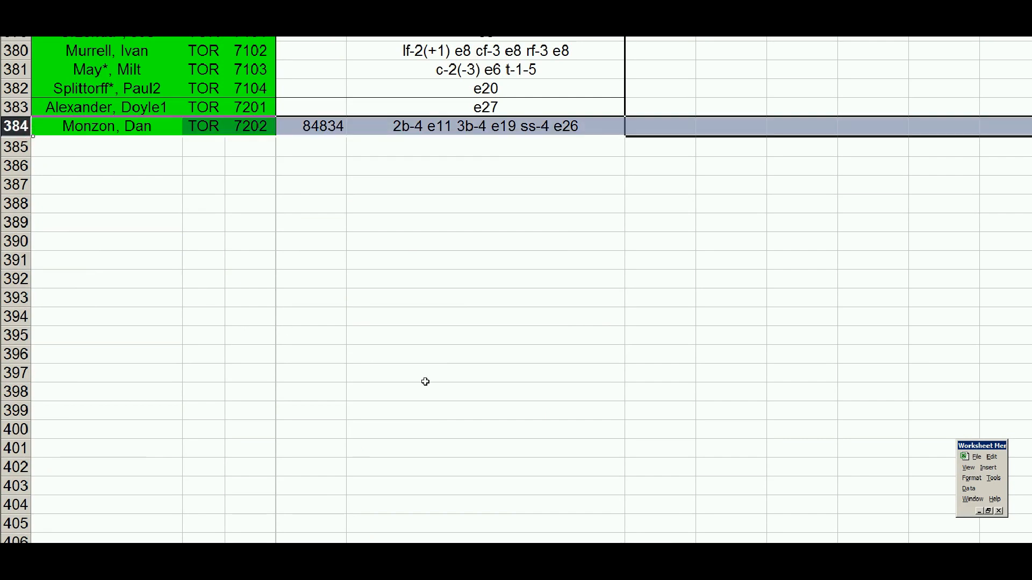
# Step: Open the cyan player sheet and review its four-player team groups, starting with ARZ and ATL
pyautogui.click(436, 563)
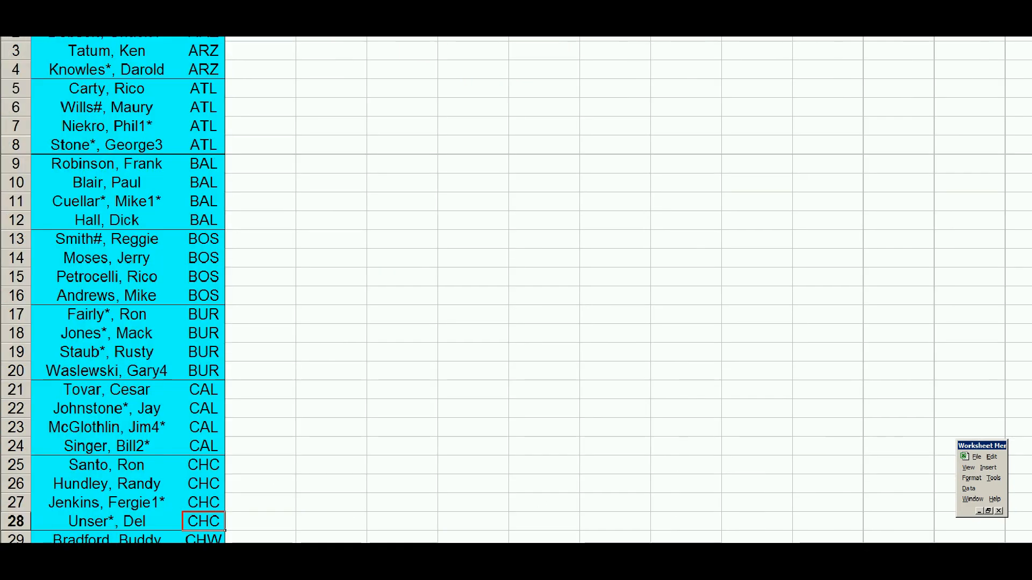
pyautogui.click(172, 38)
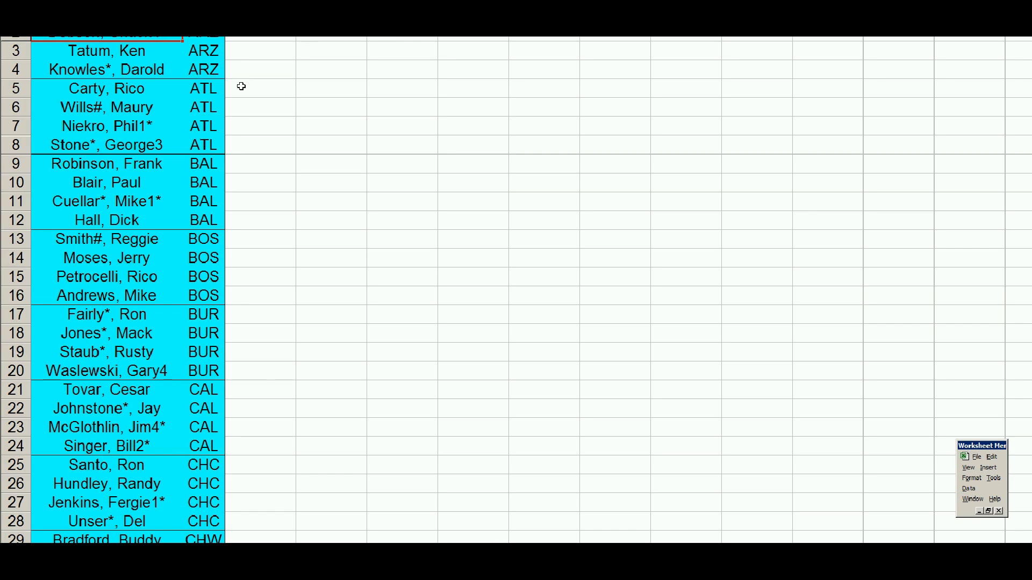
pyautogui.press('Up')
pyautogui.click(171, 150)
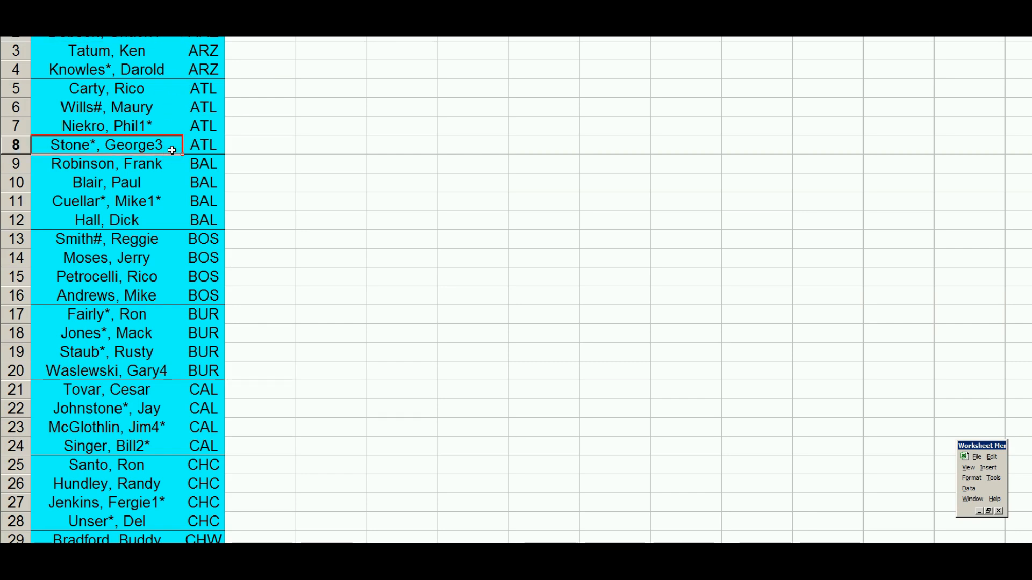
pyautogui.press('pagedown')
pyautogui.press('pagedown')
pyautogui.press('pagedown')
pyautogui.press('pagedown')
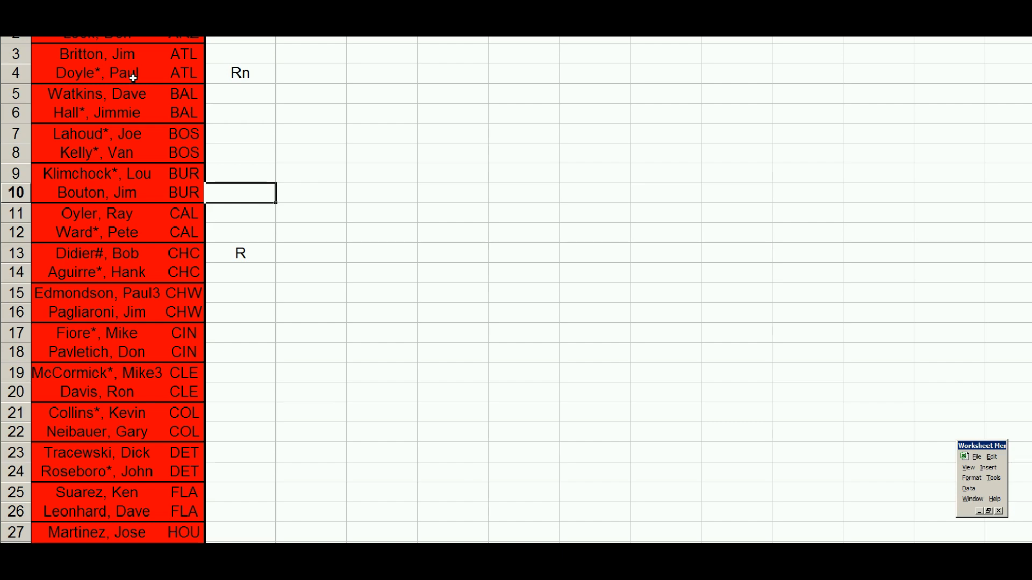
# Step: Examine the Rn and R marks on the red player sheet and the 70 and 71 columns on the yellow sheet
pyautogui.click(237, 74)
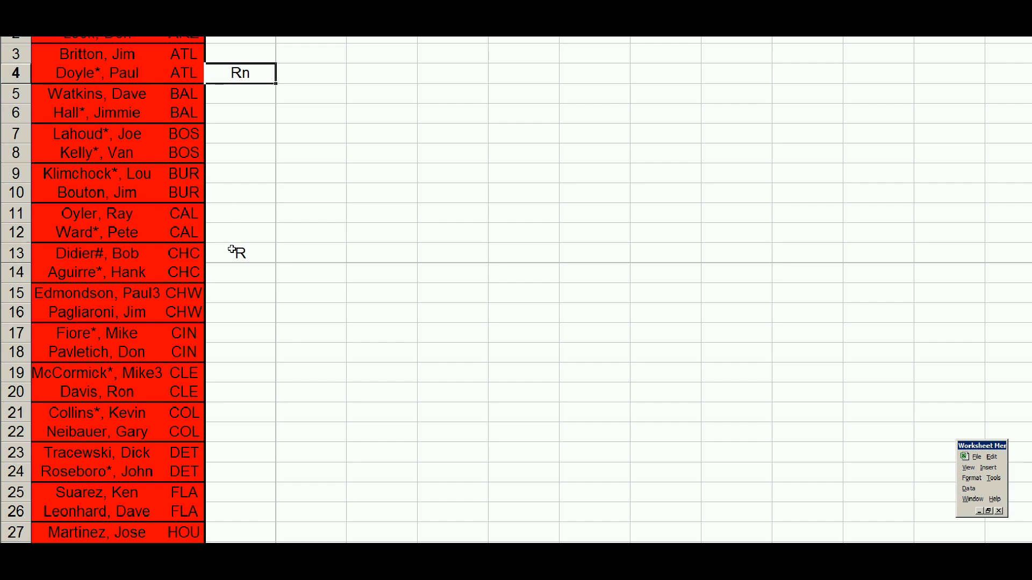
pyautogui.click(241, 253)
pyautogui.scroll(-9, 258, 302)
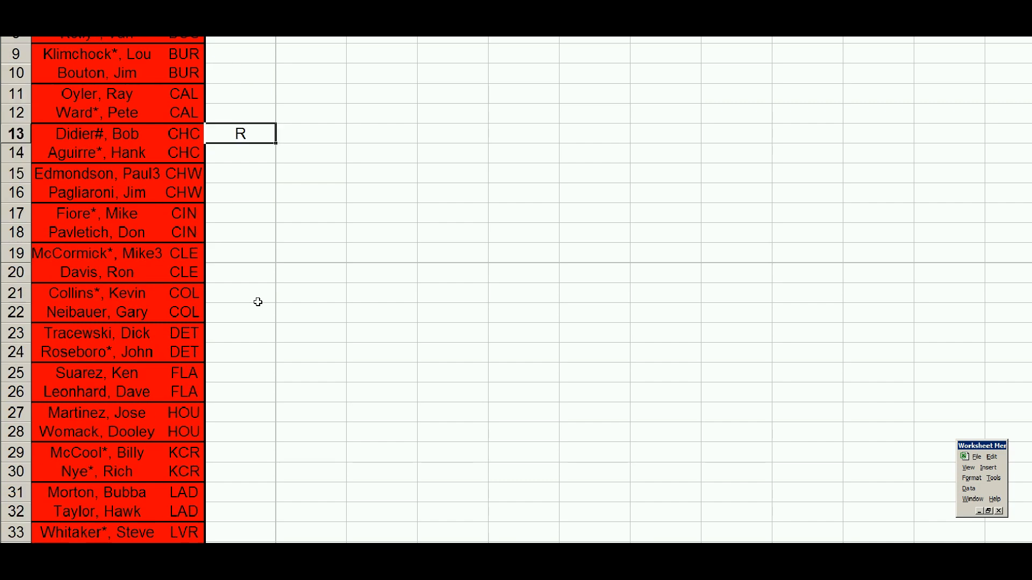
pyautogui.click(241, 233)
pyautogui.scroll(-4, 244, 290)
pyautogui.click(252, 331)
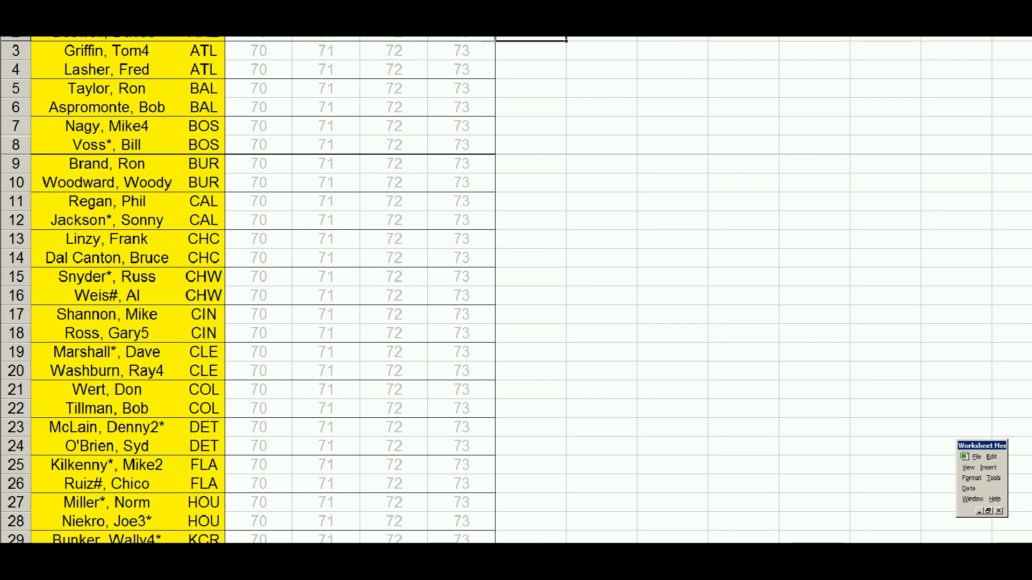
pyautogui.click(258, 22)
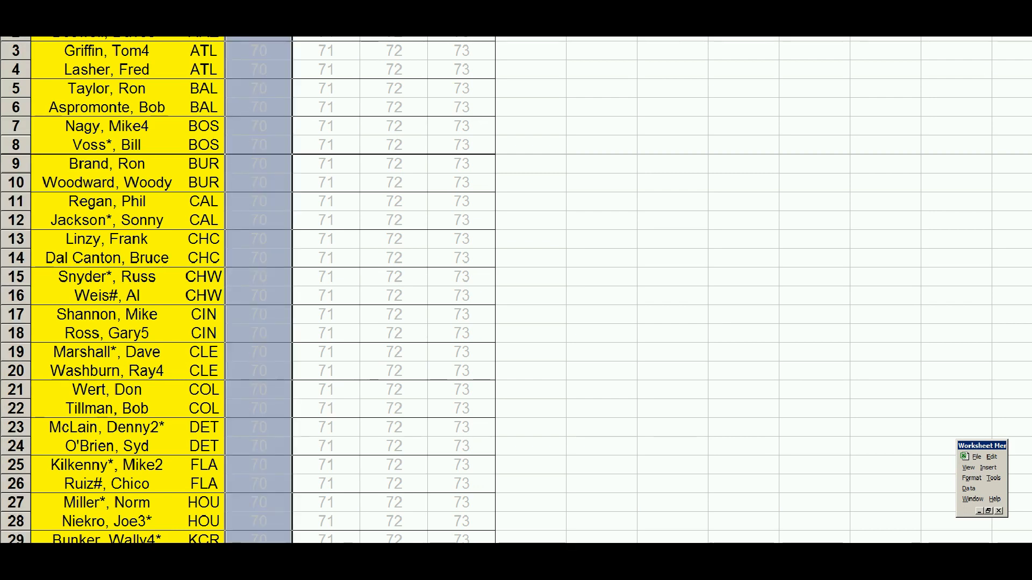
pyautogui.click(307, 34)
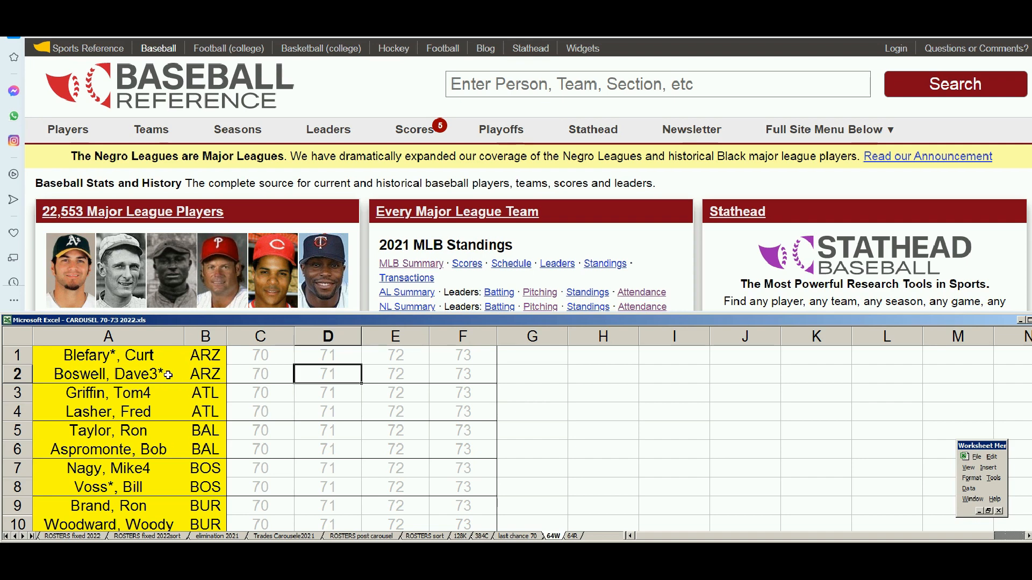
# Step: Look up Curt Blefary's yearly statistics on Baseball Reference and clear the 73 entry in his spreadsheet row
pyautogui.click(500, 91)
pyautogui.write('blef')
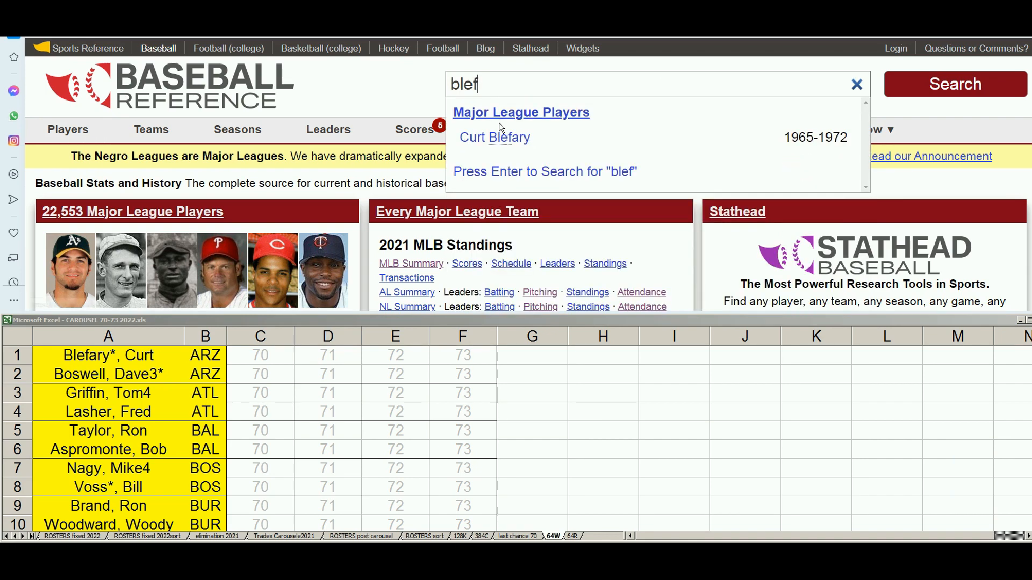
pyautogui.click(511, 137)
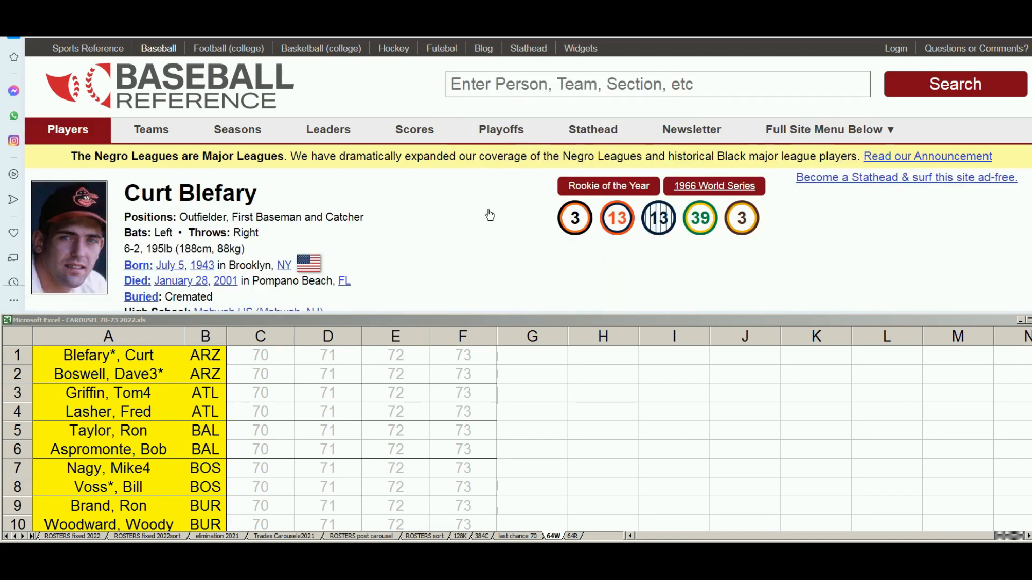
pyautogui.scroll(-7, 489, 214)
pyautogui.scroll(-6, 521, 198)
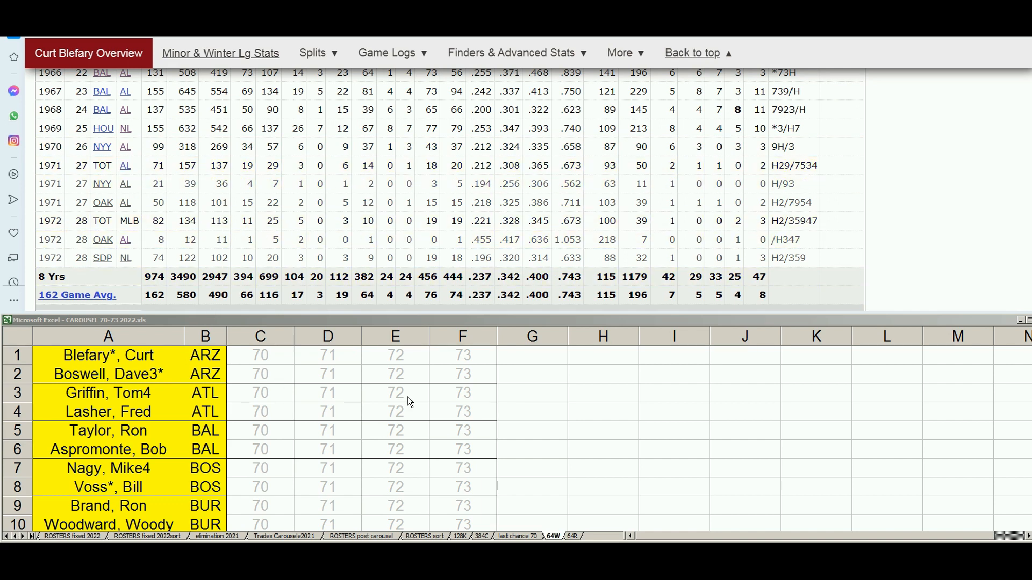
pyautogui.click(474, 360)
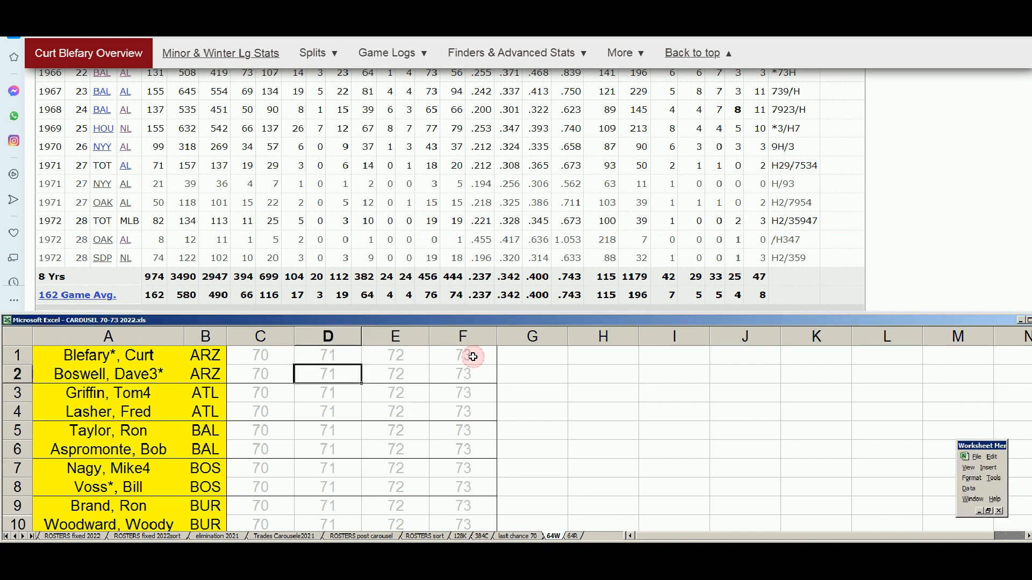
pyautogui.press('Delete')
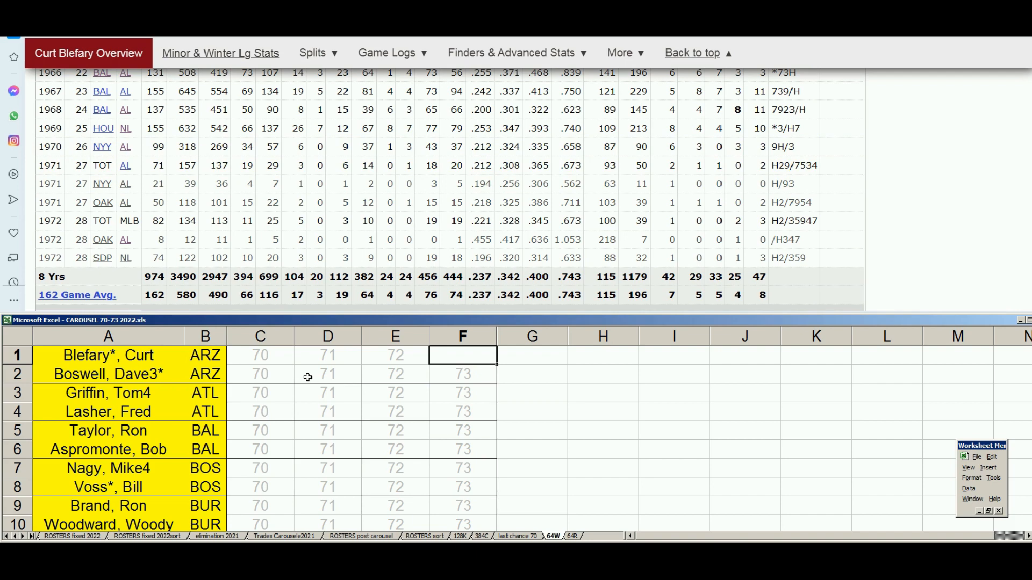
# Step: Look up Dave Boswell's pitching seasons on Baseball Reference and clear the 71, 72 and 73 entries in his spreadsheet row
pyautogui.moveTo(1031, 73); pyautogui.dragTo(1031, 48)
pyautogui.click(823, 78)
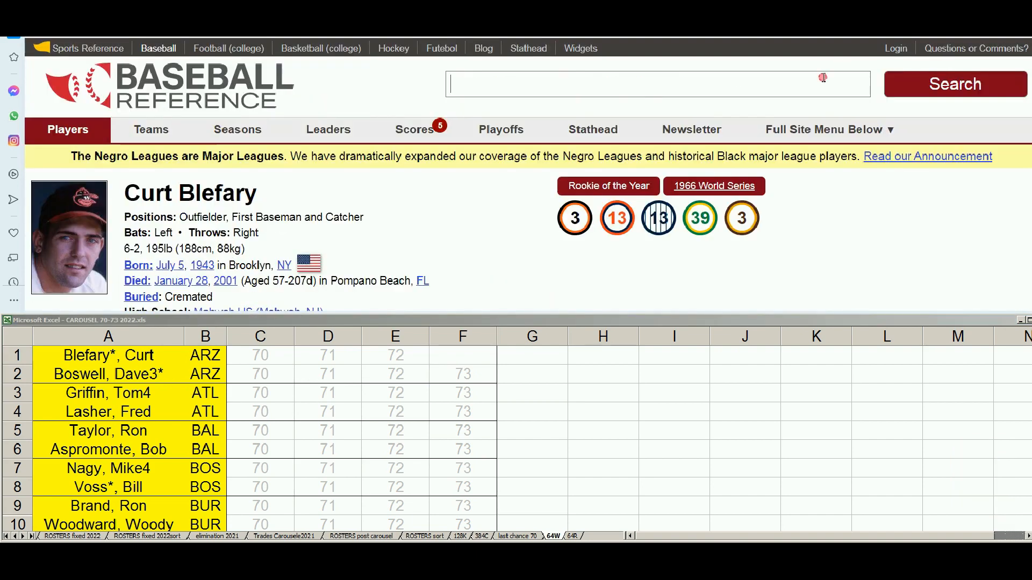
pyautogui.write('boswell')
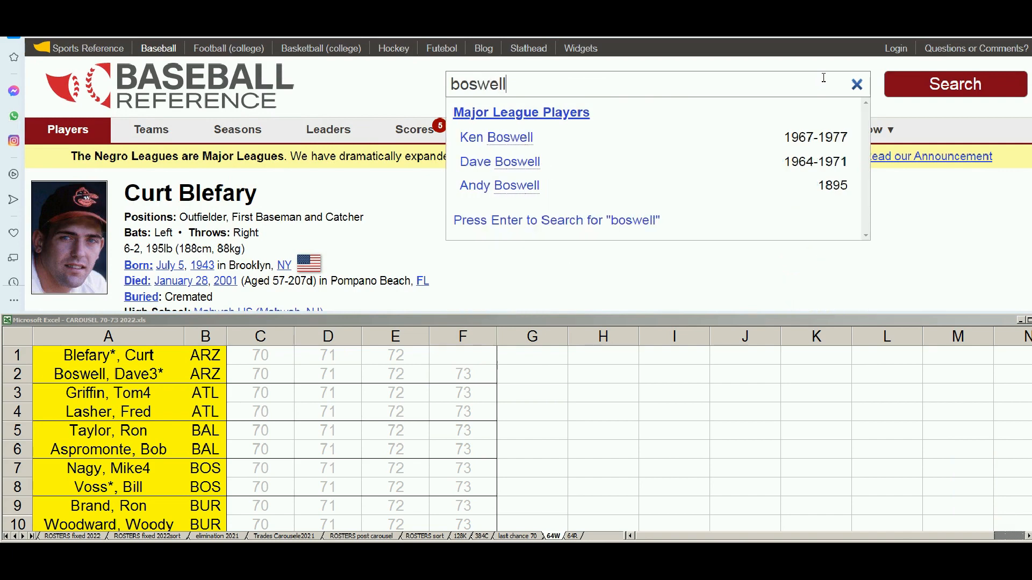
pyautogui.click(539, 162)
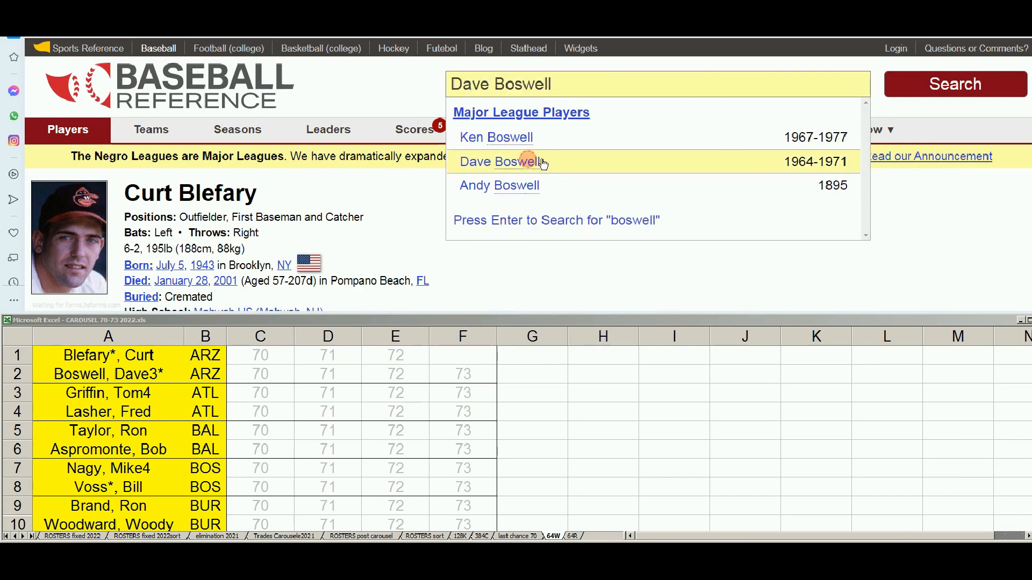
pyautogui.scroll(-10, 748, 200)
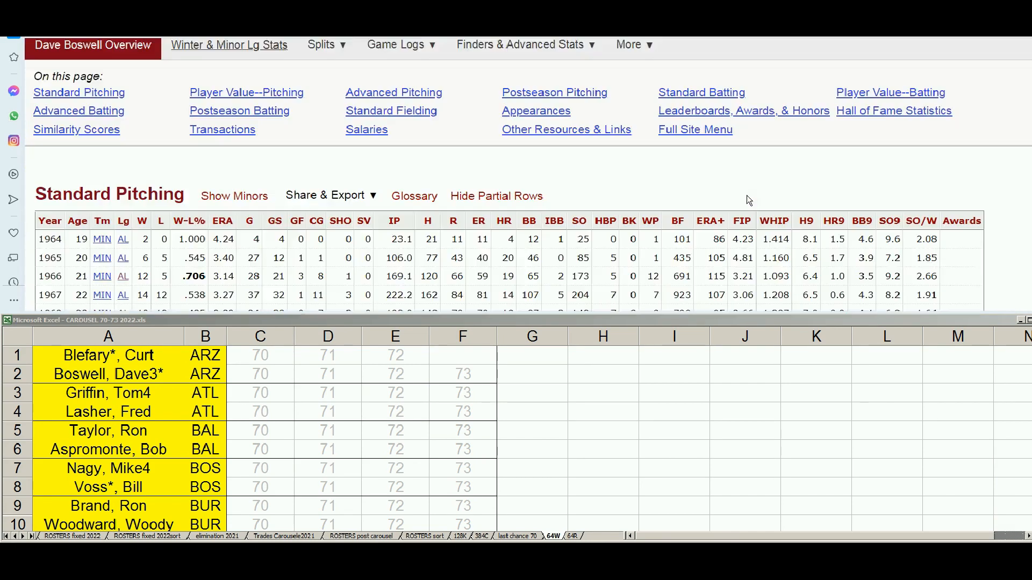
pyautogui.scroll(-3, 749, 200)
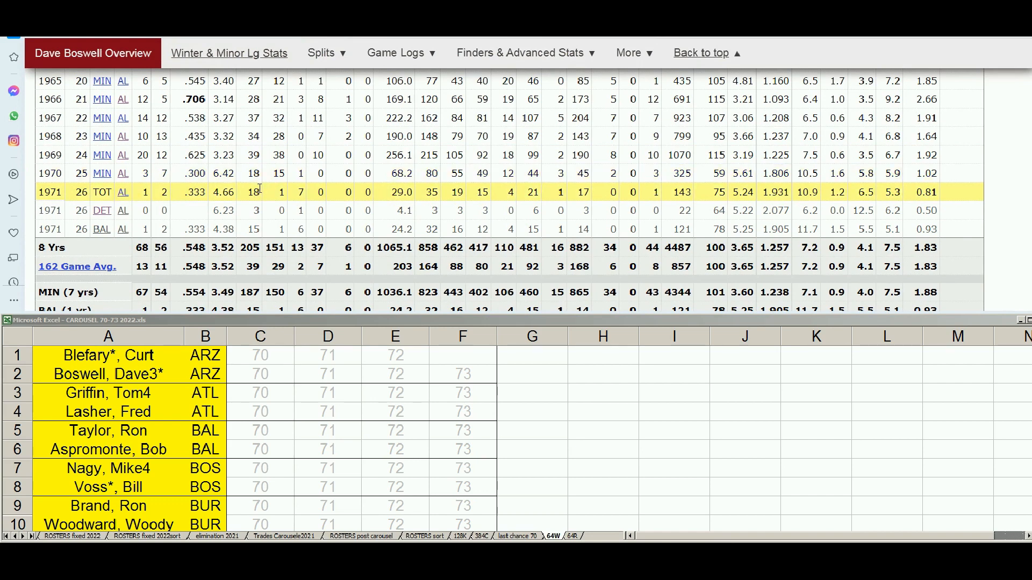
pyautogui.click(338, 376)
pyautogui.moveTo(336, 375); pyautogui.dragTo(449, 380)
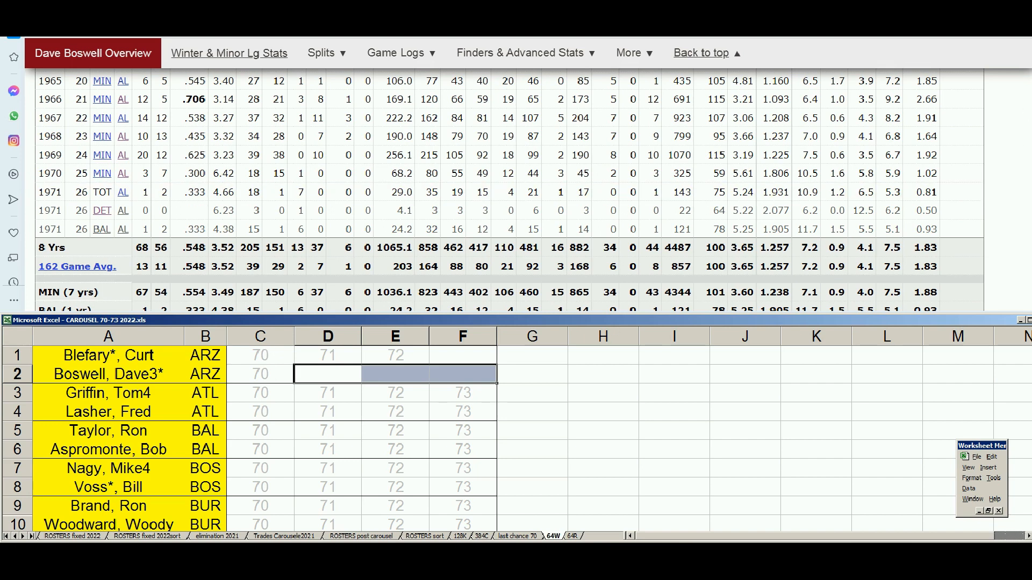
# Step: Look up Tom Griffin on Baseball Reference and examine his Standard Pitching seasons from 1970 onward, including the ERA values
pyautogui.moveTo(1031, 70); pyautogui.dragTo(1031, 43)
pyautogui.click(858, 84)
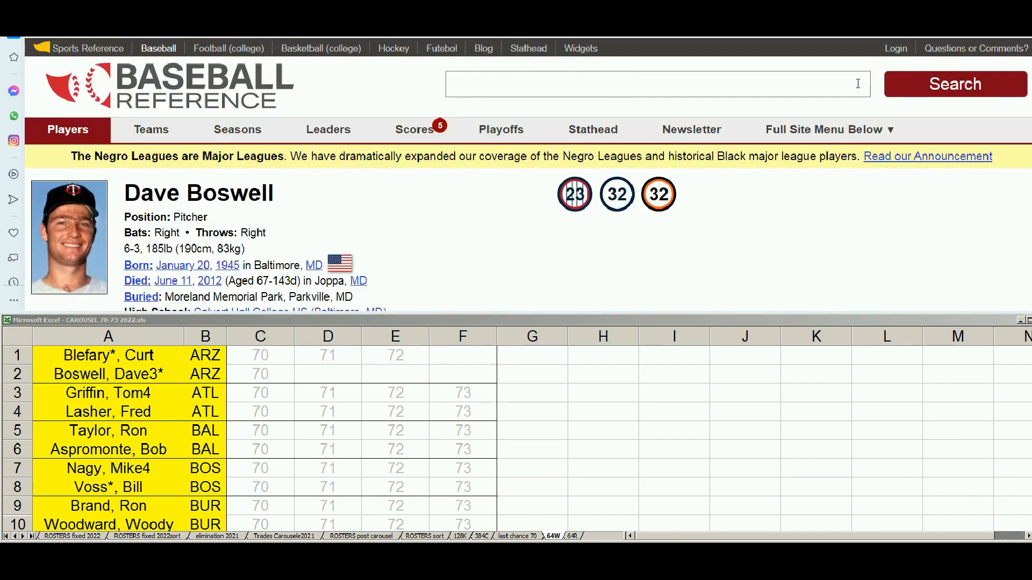
pyautogui.write('tom griffin')
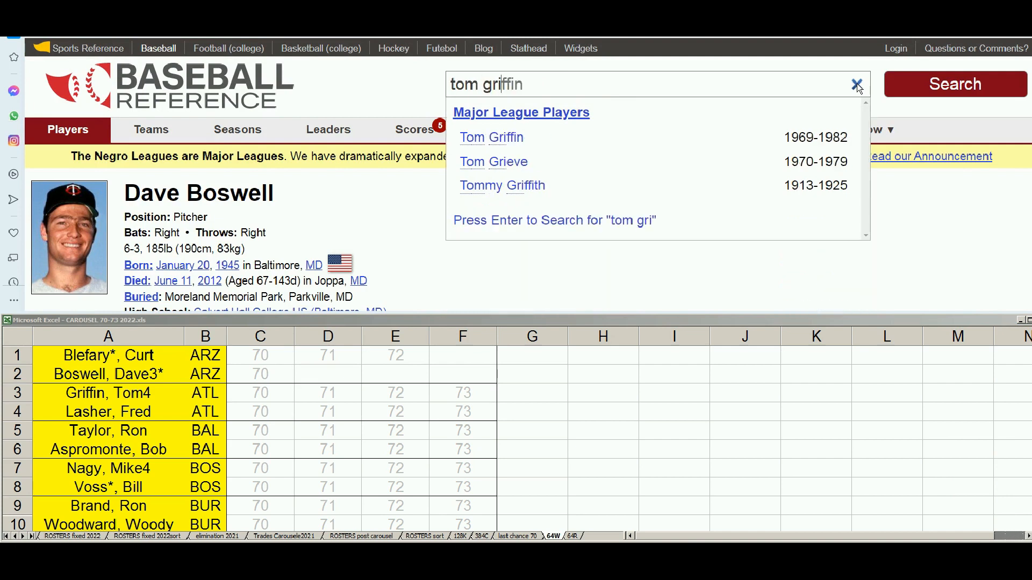
pyautogui.click(504, 137)
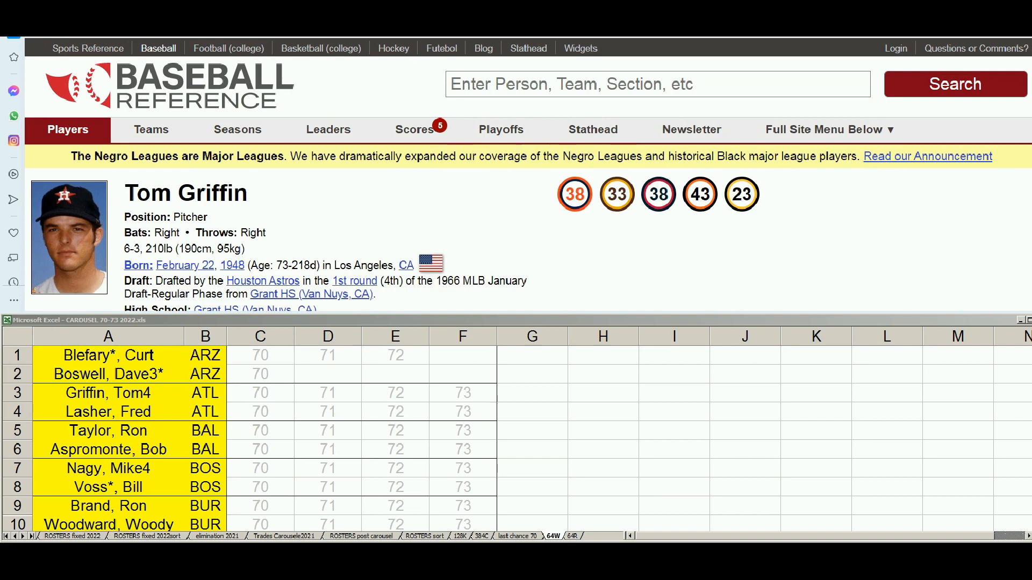
pyautogui.scroll(-15, 528, 175)
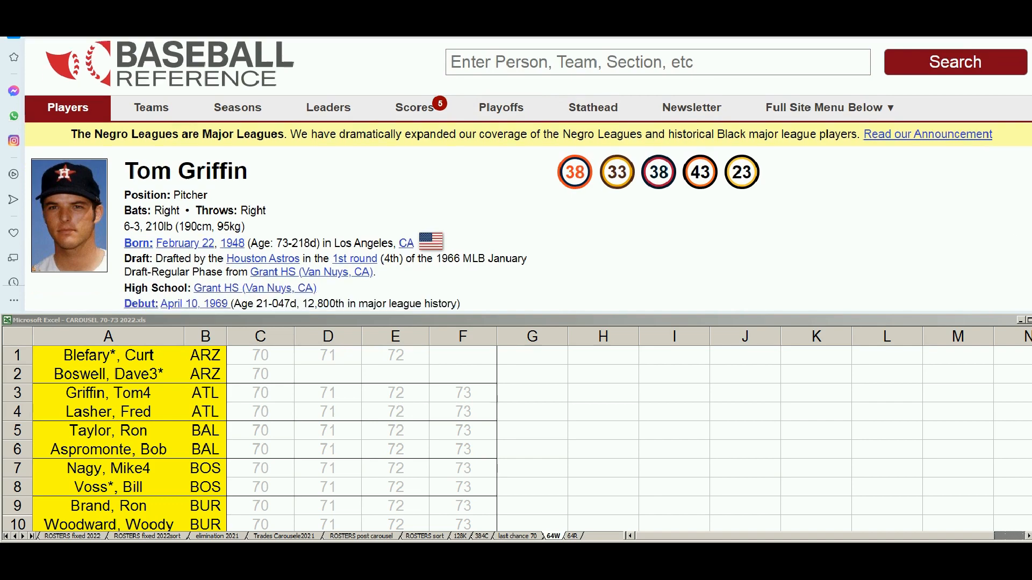
pyautogui.scroll(-2, 516, 188)
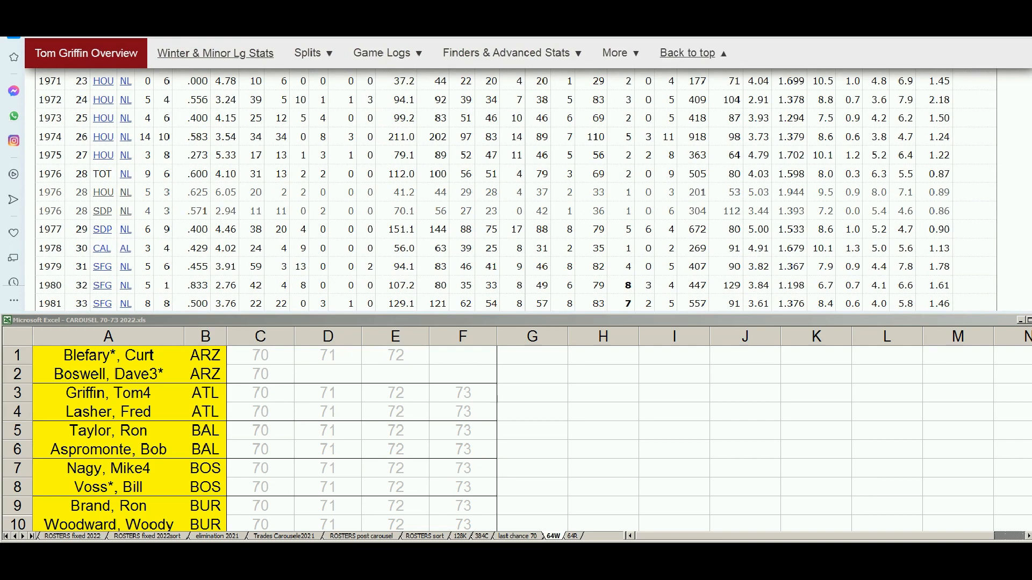
pyautogui.scroll(5, 1023, 289)
pyautogui.scroll(-4, 528, 175)
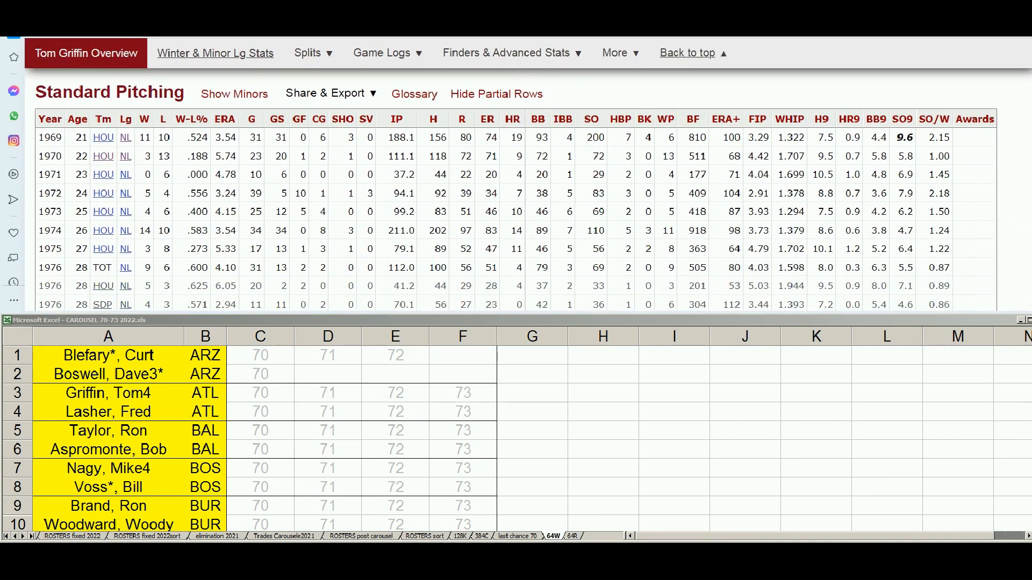
pyautogui.moveTo(230, 128)
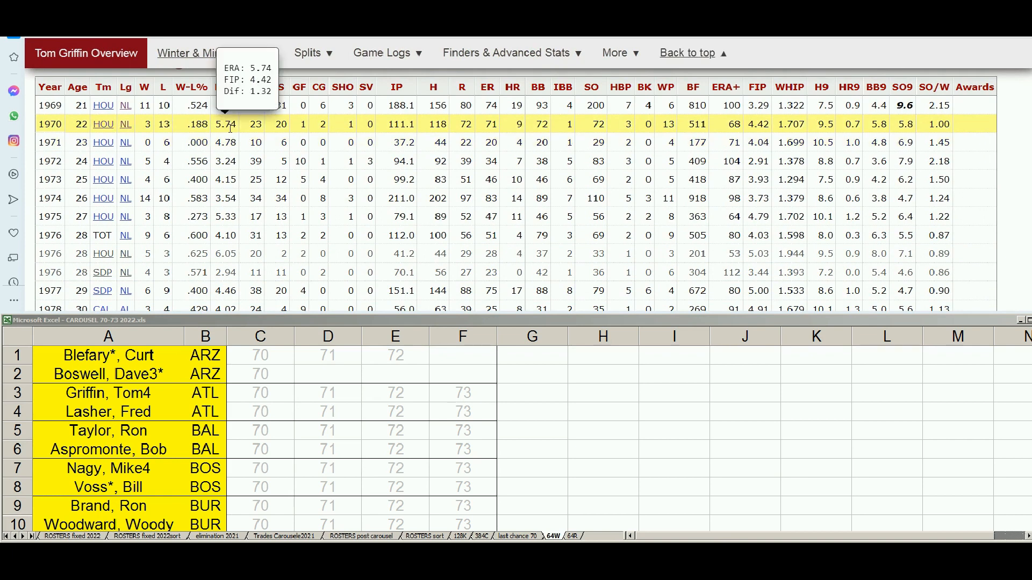
pyautogui.moveTo(237, 146)
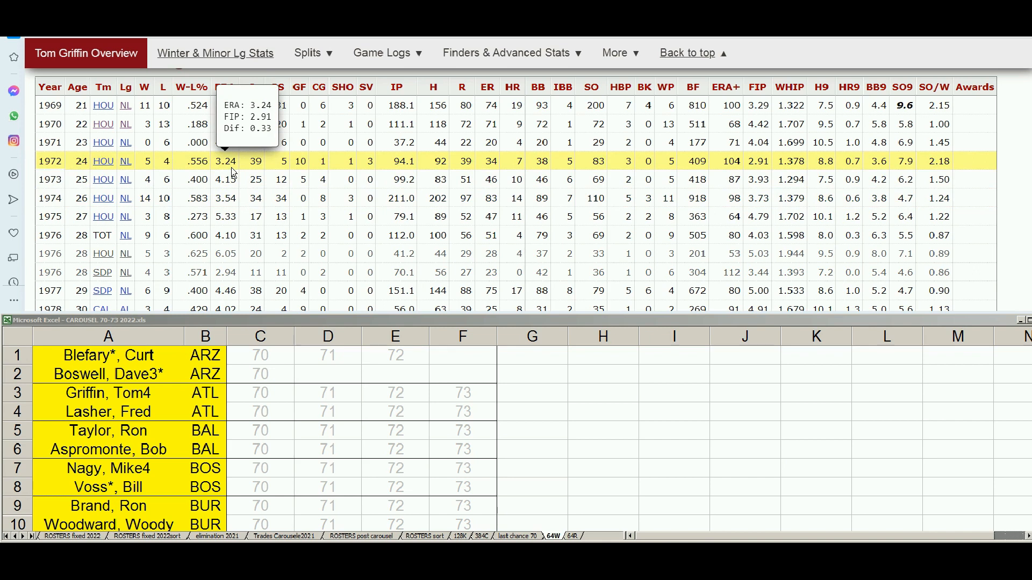
pyautogui.click(358, 413)
pyautogui.moveTo(388, 394); pyautogui.dragTo(456, 391)
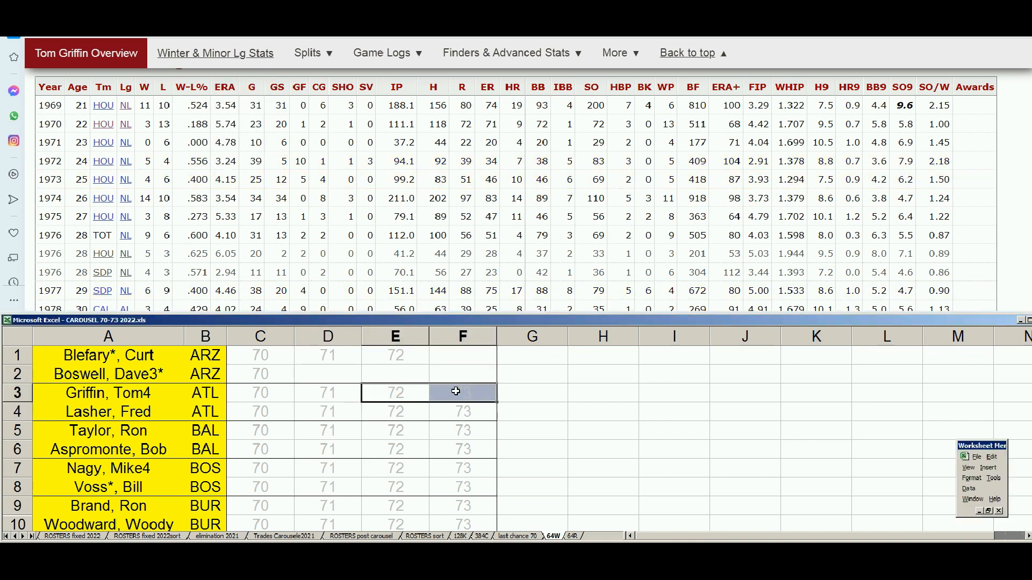
pyautogui.rightClick(456, 391)
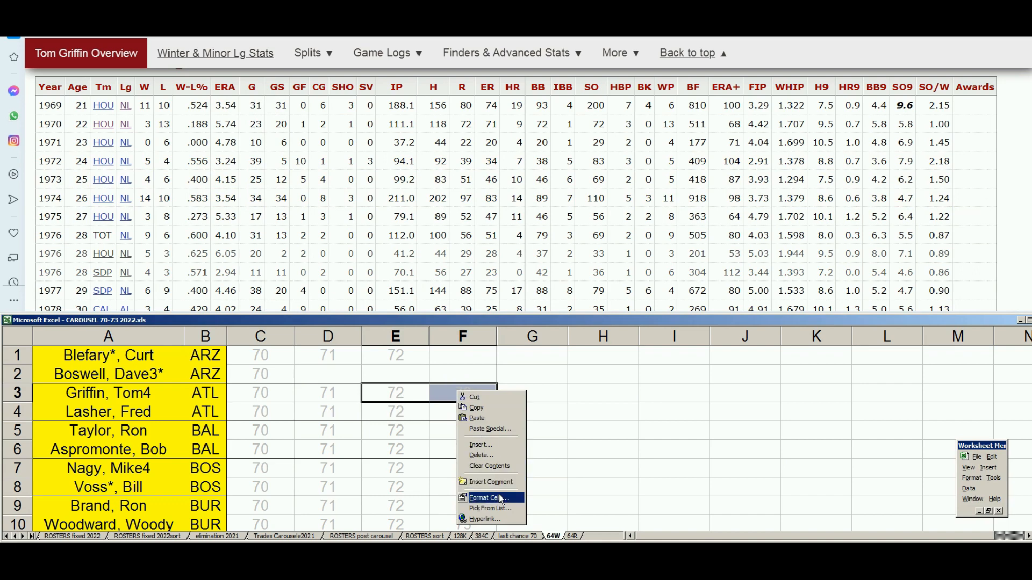
pyautogui.click(499, 497)
pyautogui.click(475, 385)
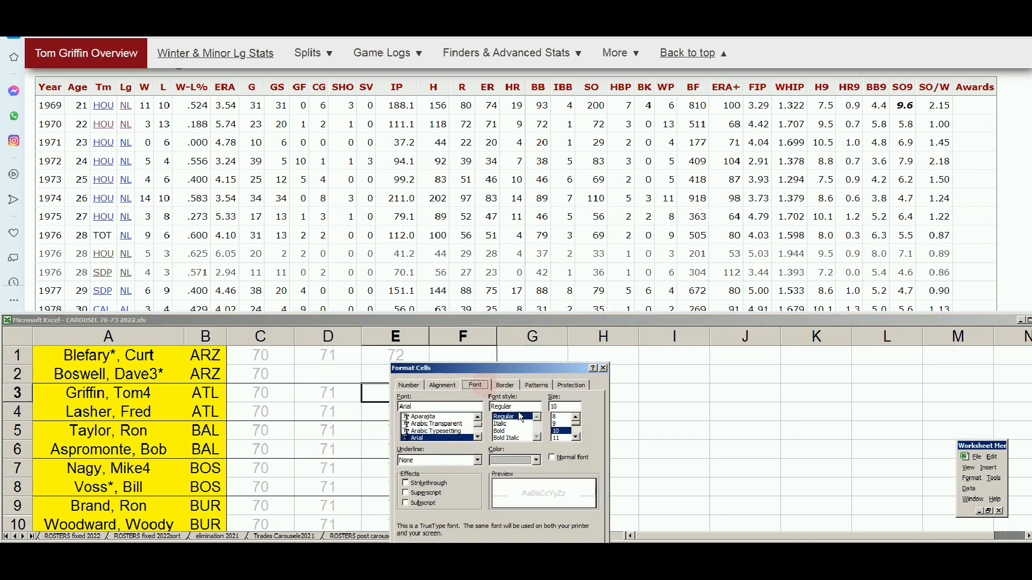
pyautogui.click(505, 432)
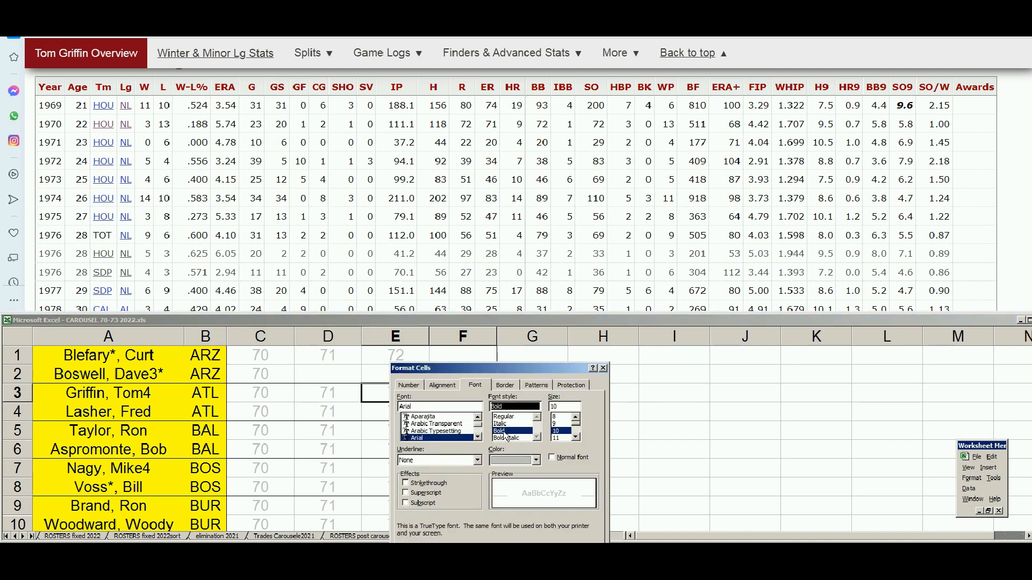
pyautogui.click(537, 460)
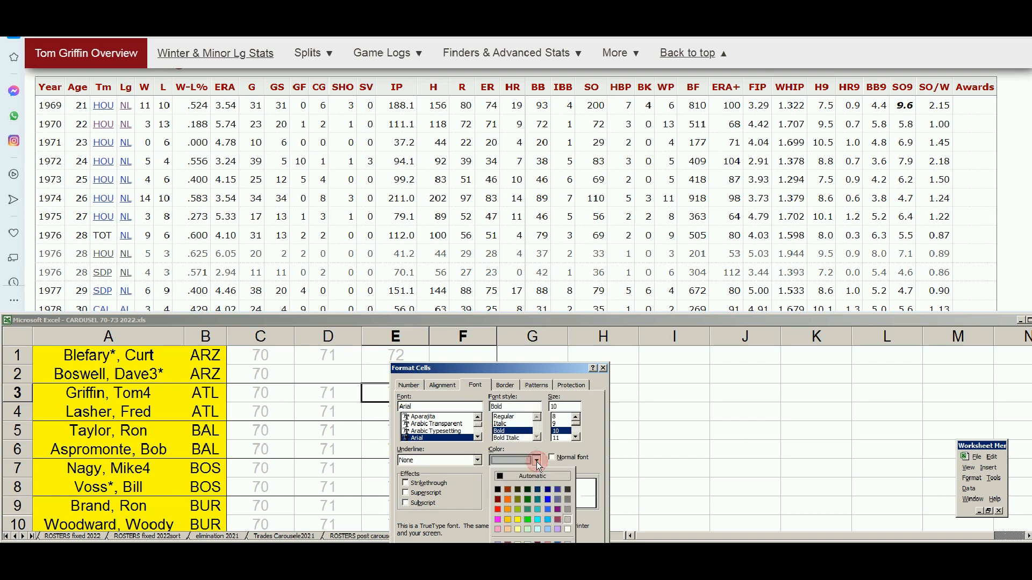
pyautogui.click(498, 490)
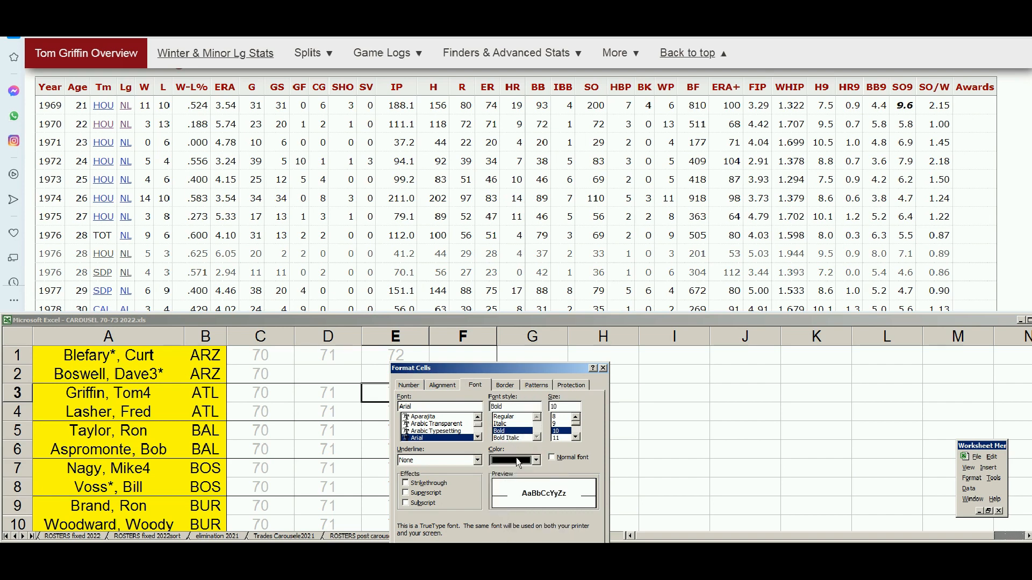
pyautogui.click(531, 417)
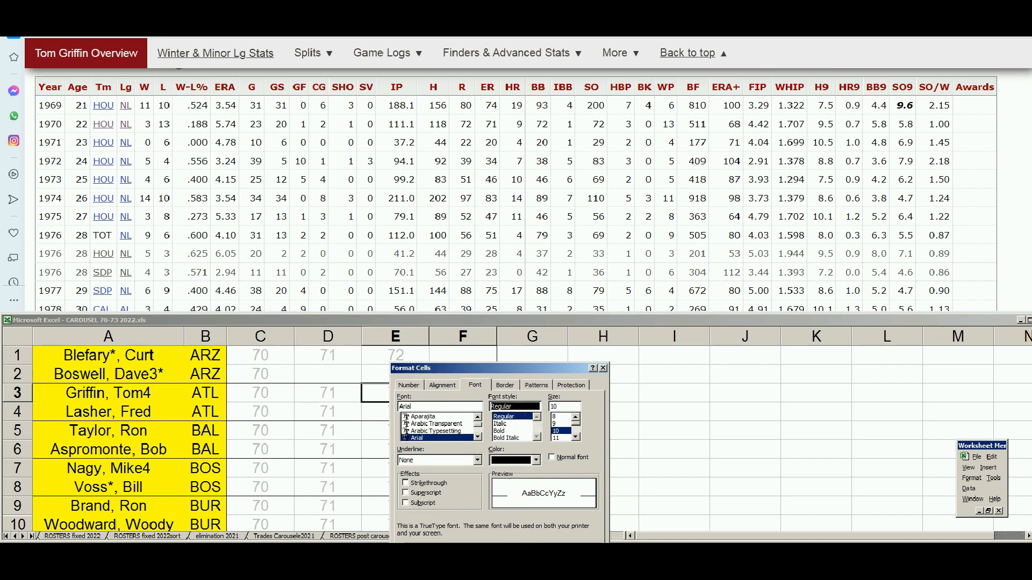
pyautogui.press('Return')
pyautogui.click(366, 449)
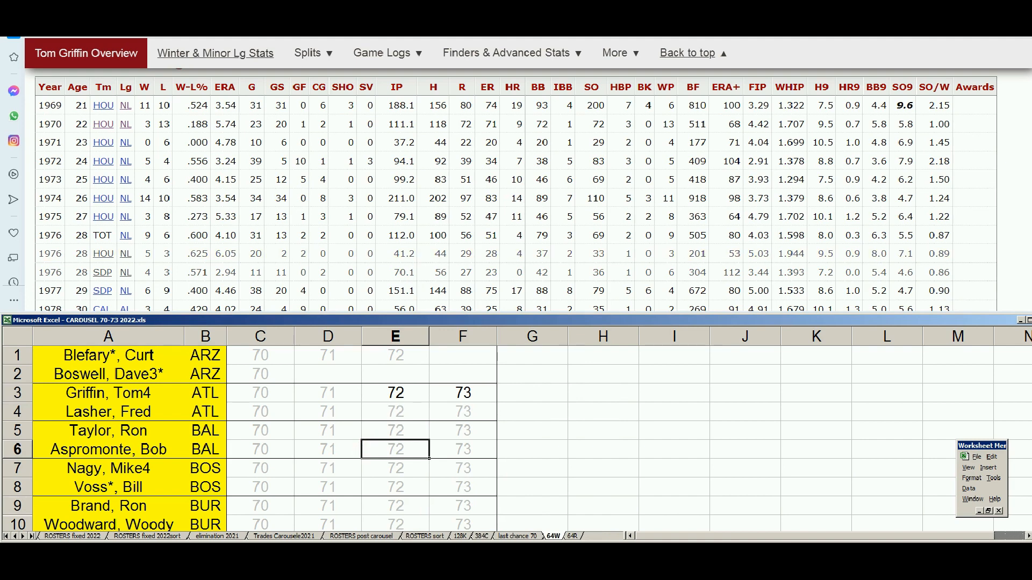
# Step: Look up Fred Lasher's pitching seasons on Baseball Reference and clear the 71, 72 and 73 entries in his spreadsheet row
pyautogui.click(688, 52)
pyautogui.click(759, 84)
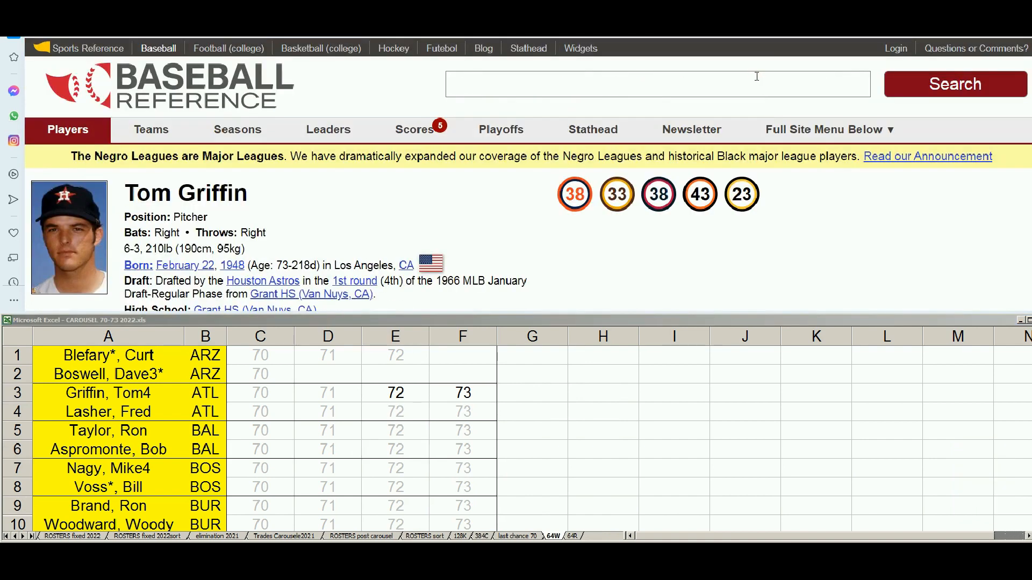
pyautogui.write('lasher')
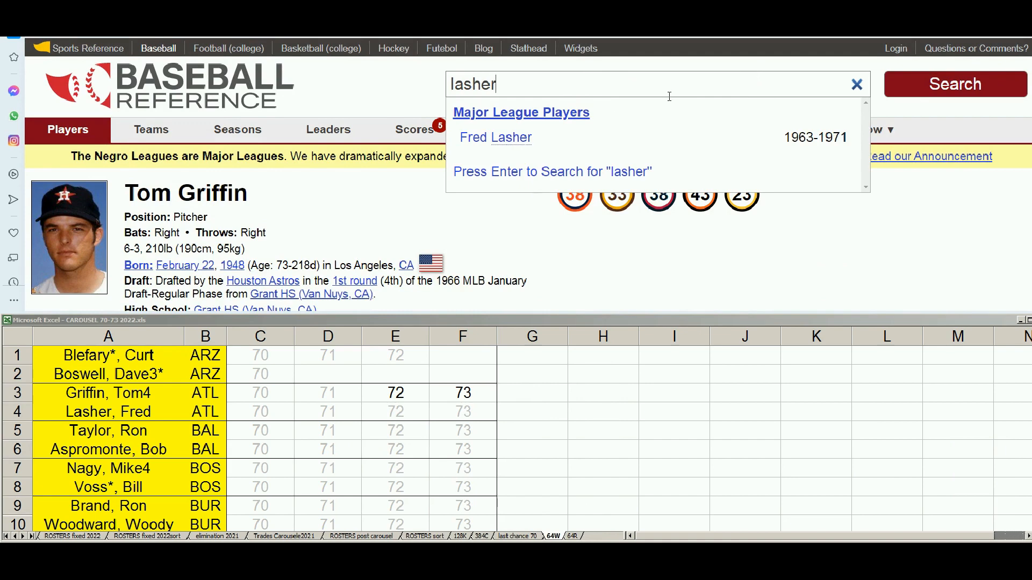
pyautogui.click(511, 136)
pyautogui.scroll(-3, 857, 217)
pyautogui.scroll(-6, 857, 218)
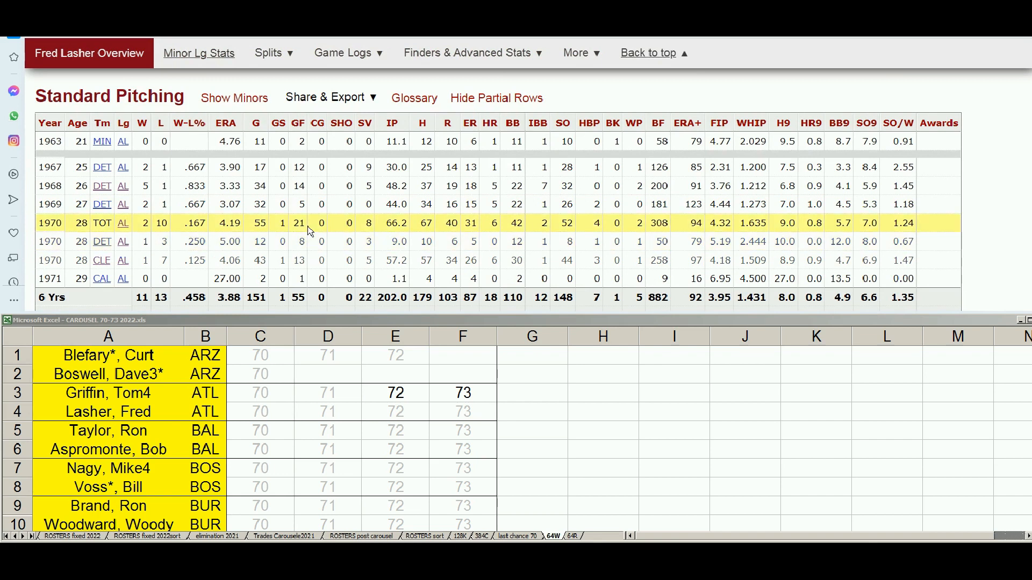
pyautogui.click(329, 417)
pyautogui.click(329, 412)
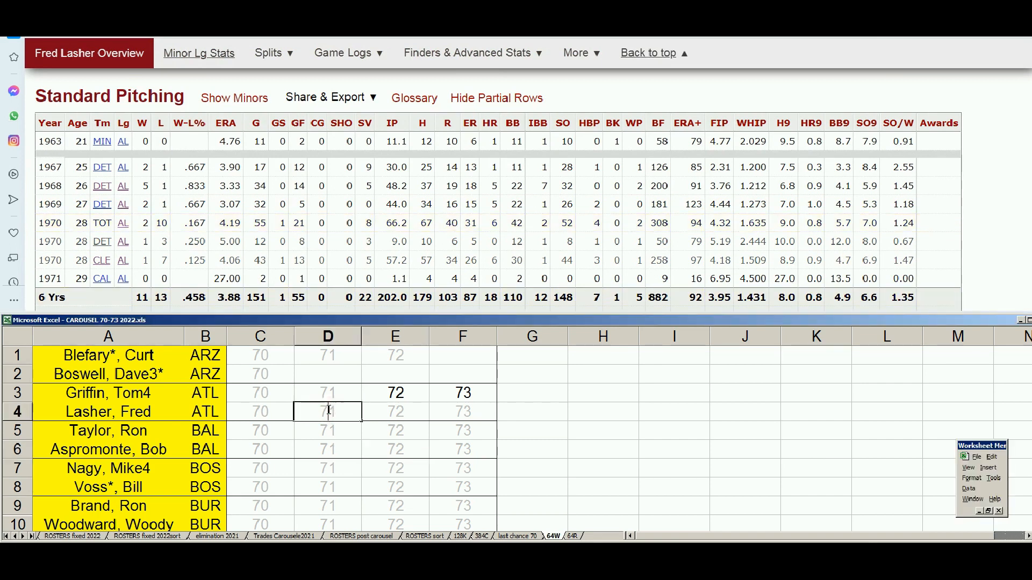
pyautogui.click(461, 412)
pyautogui.moveTo(347, 412); pyautogui.dragTo(453, 411)
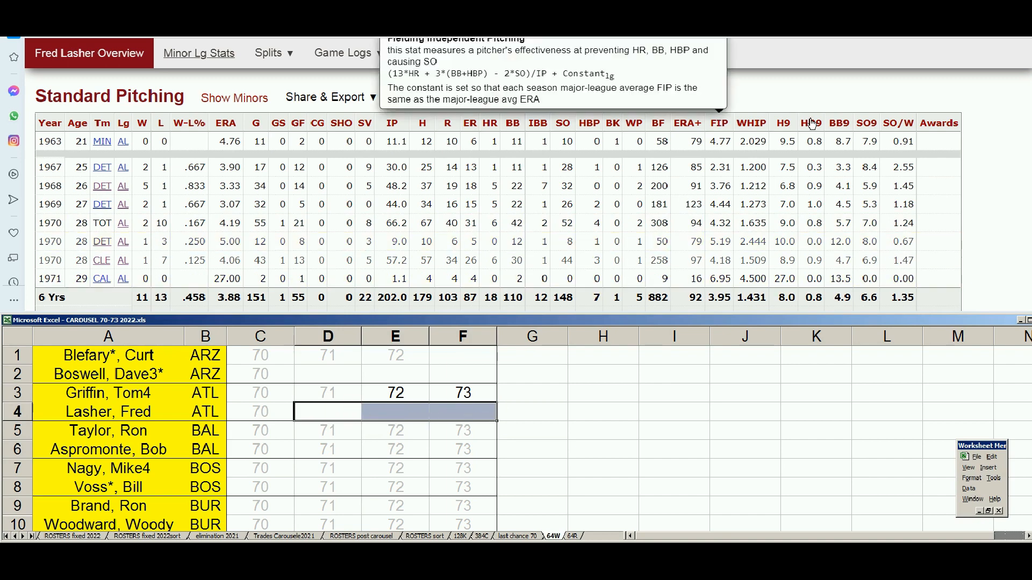
# Step: Look up Ron Taylor's pitching seasons on Baseball Reference and clear the 72 and 73 entries in his spreadsheet row
pyautogui.moveTo(1031, 76); pyautogui.dragTo(1031, 46)
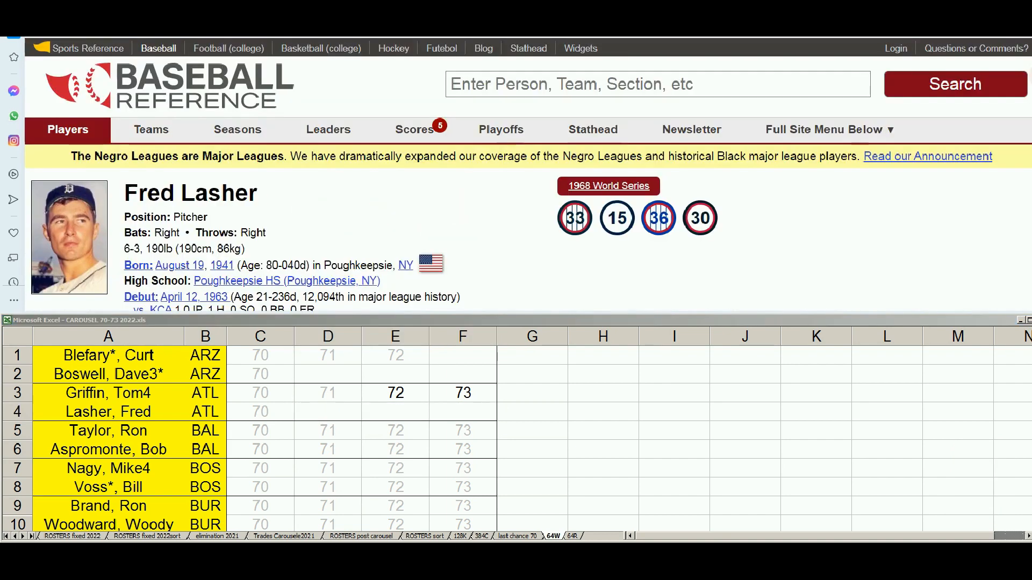
pyautogui.click(824, 81)
pyautogui.write('ron taylor')
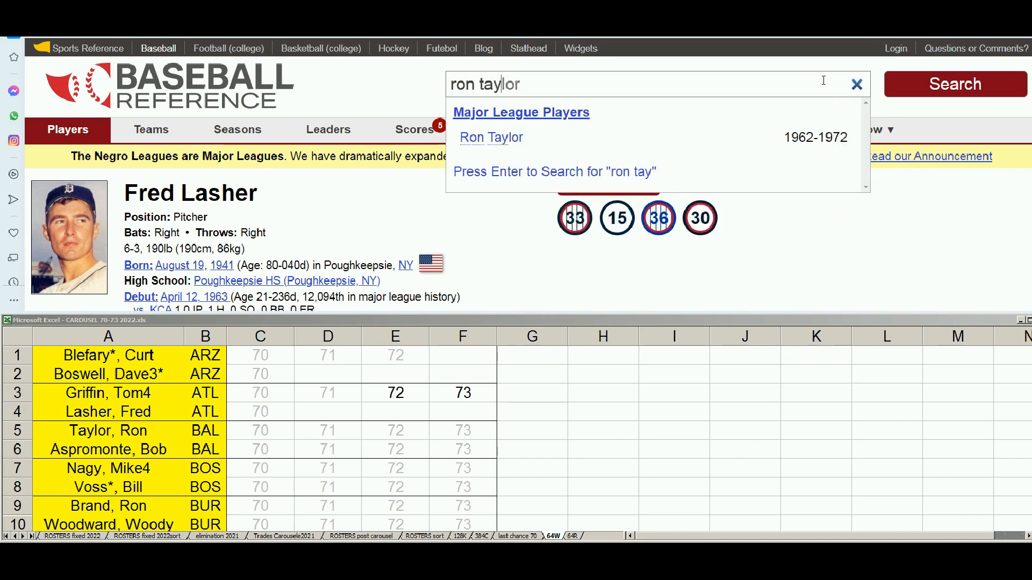
pyautogui.click(520, 138)
pyautogui.scroll(-10, 844, 218)
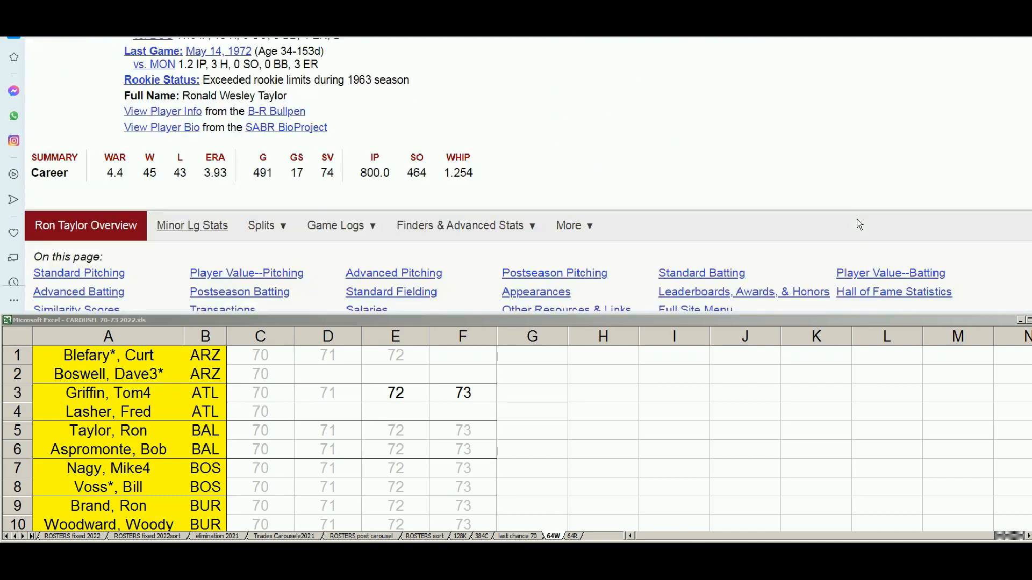
pyautogui.scroll(-2, 857, 218)
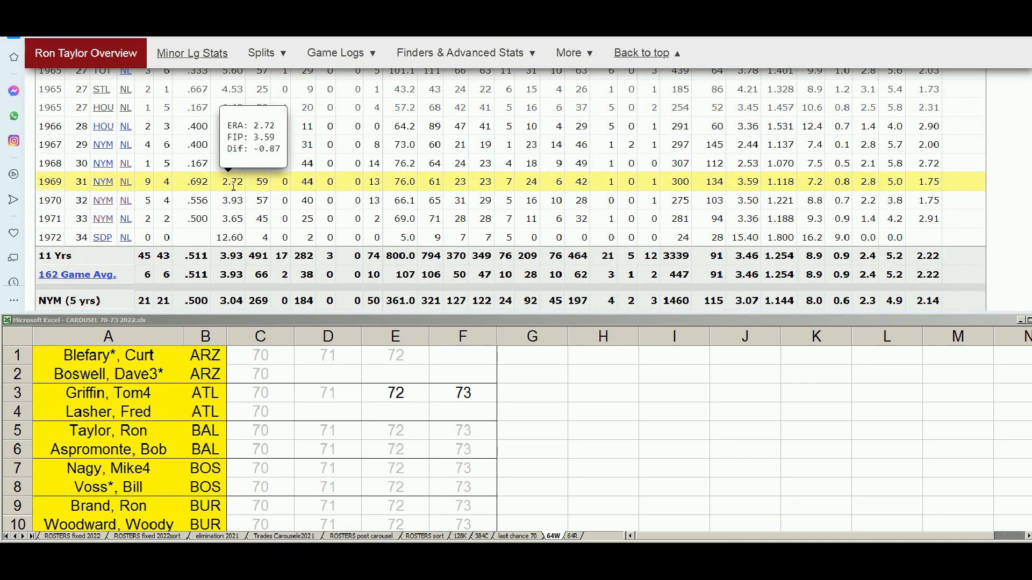
pyautogui.moveTo(233, 200)
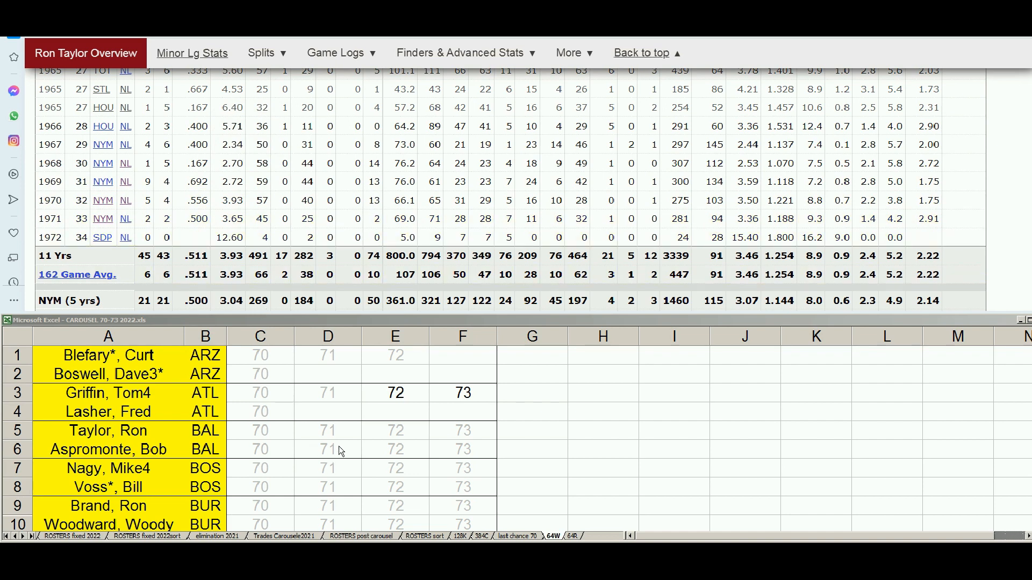
pyautogui.click(390, 430)
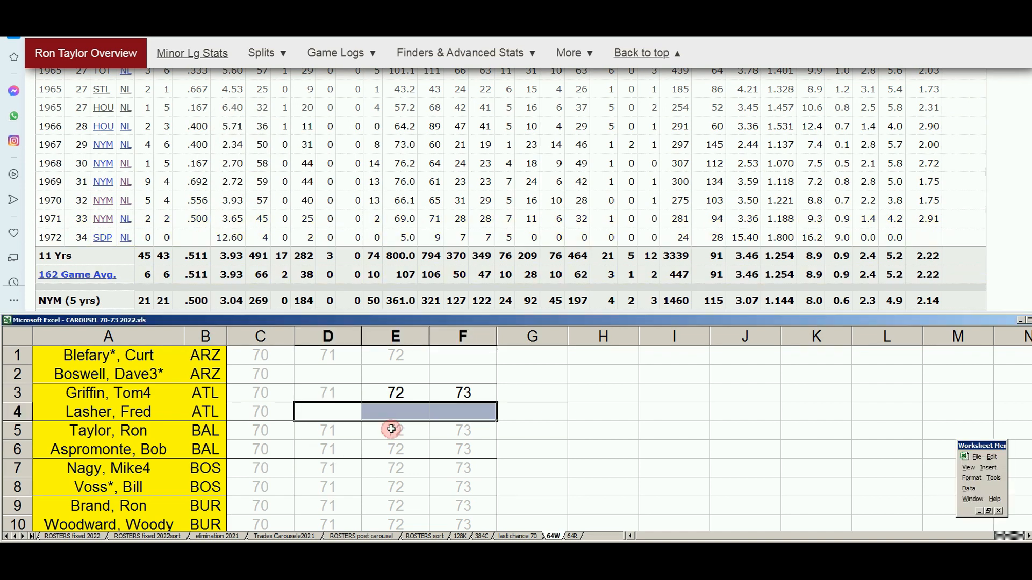
pyautogui.click(395, 430)
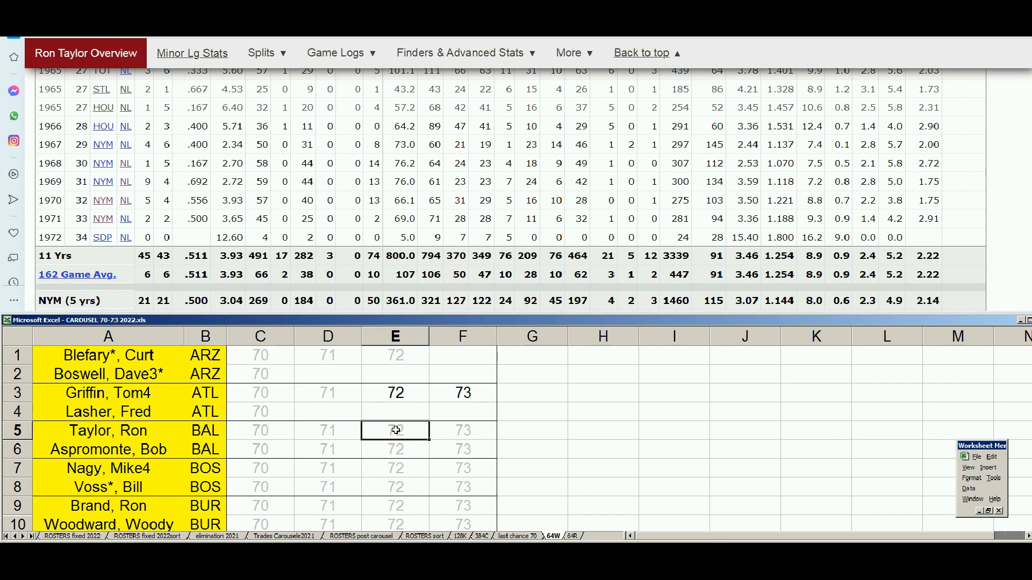
pyautogui.moveTo(396, 430); pyautogui.dragTo(437, 436)
pyautogui.press('Delete')
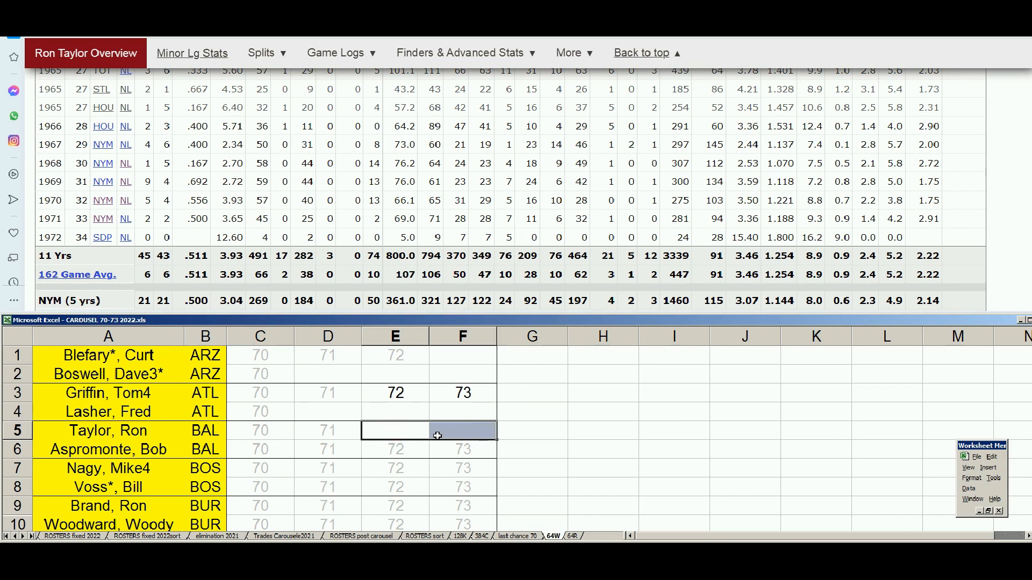
pyautogui.moveTo(261, 429); pyautogui.dragTo(304, 433)
pyautogui.rightClick(305, 434)
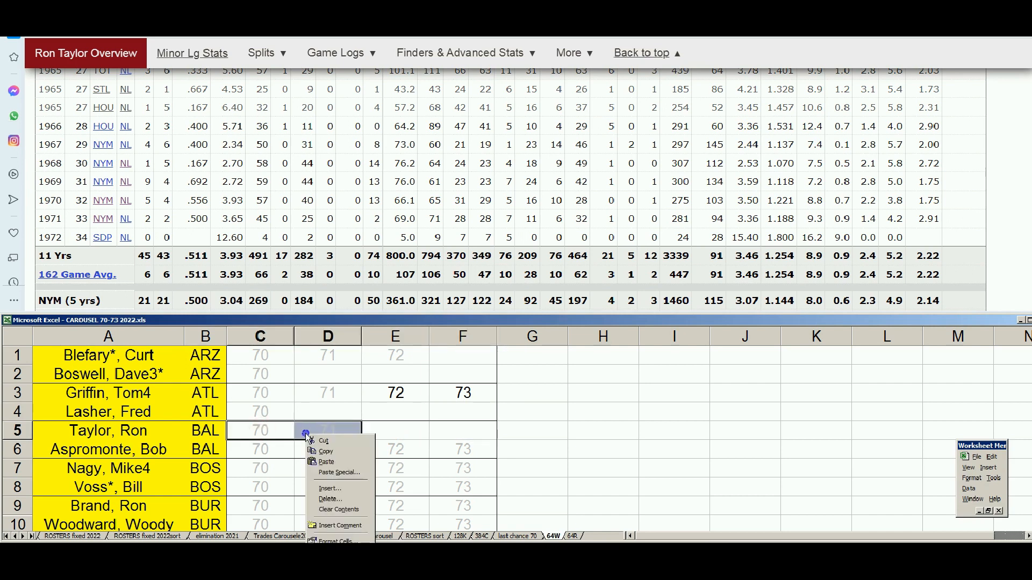
pyautogui.click(339, 541)
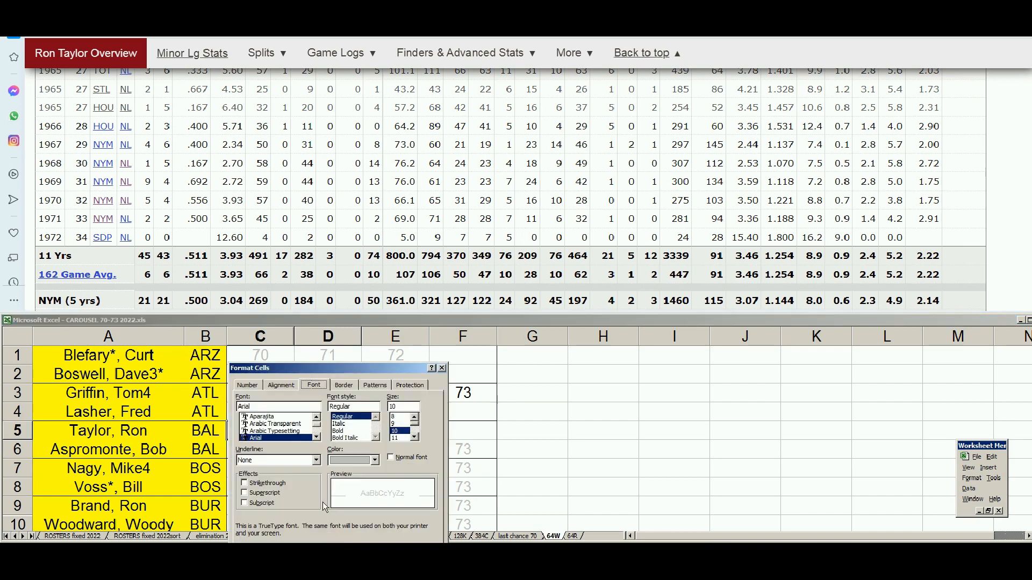
pyautogui.click(377, 462)
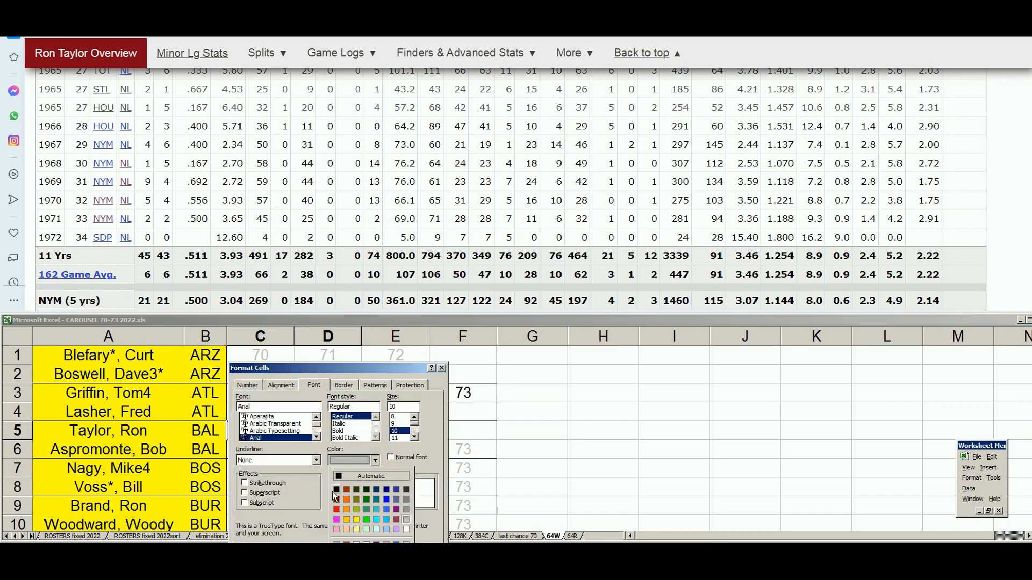
pyautogui.click(336, 493)
pyautogui.press('Return')
pyautogui.click(357, 477)
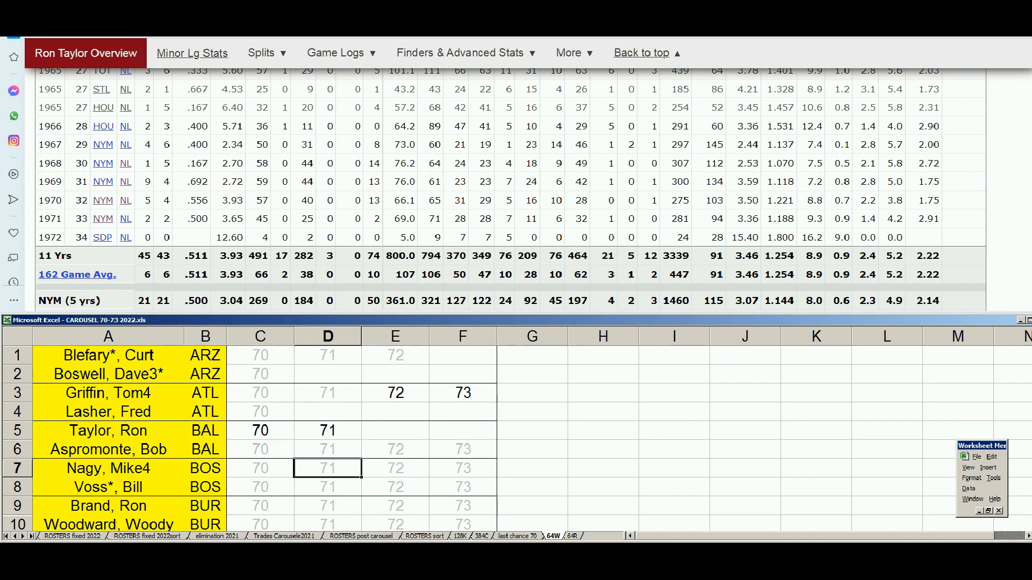
# Step: Look up Bob Aspromonte on Baseball Reference and examine his Standard Batting seasons from 1970 onward
pyautogui.click(641, 52)
pyautogui.click(822, 88)
pyautogui.write('as')
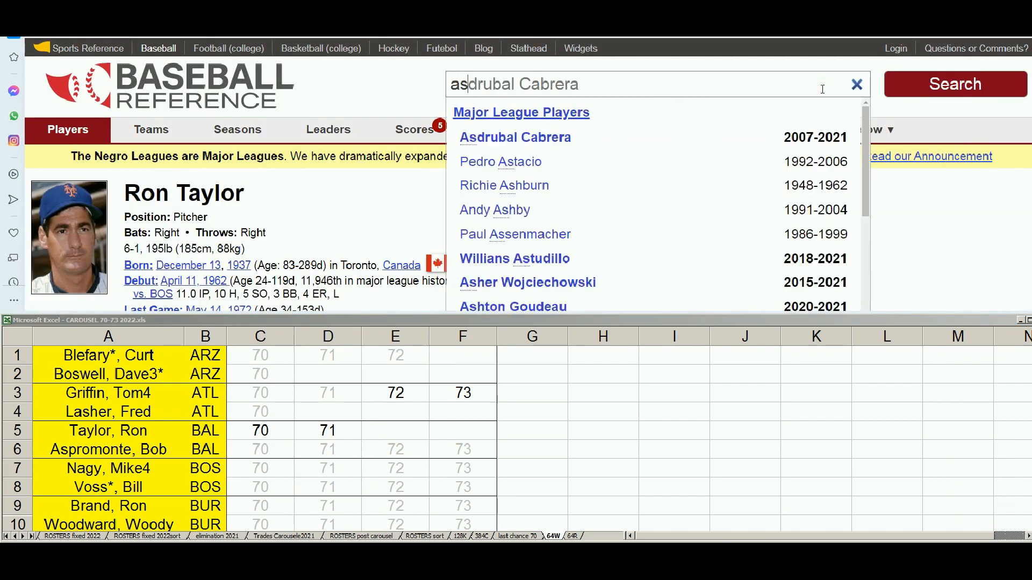
pyautogui.write('prom')
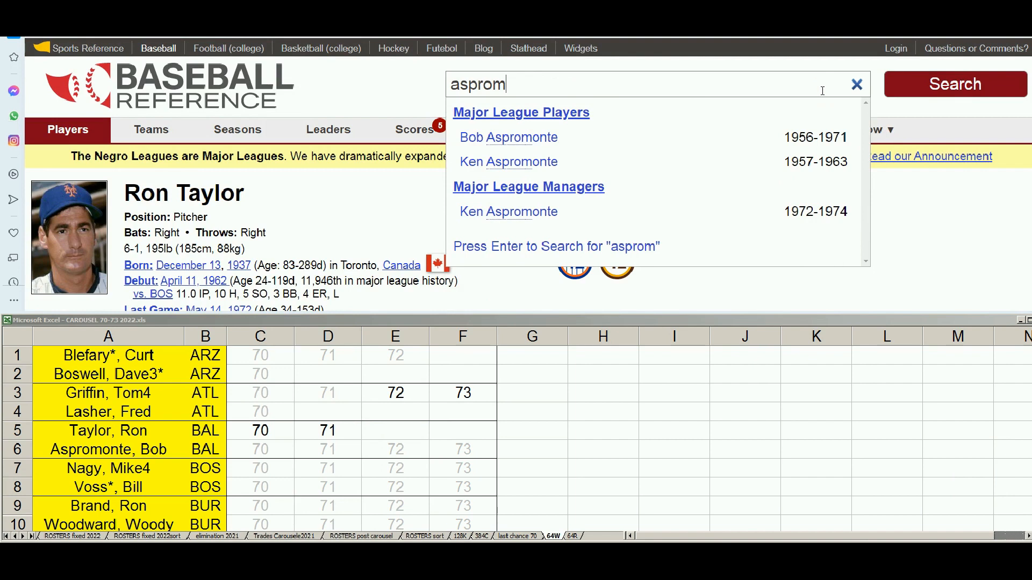
pyautogui.click(534, 140)
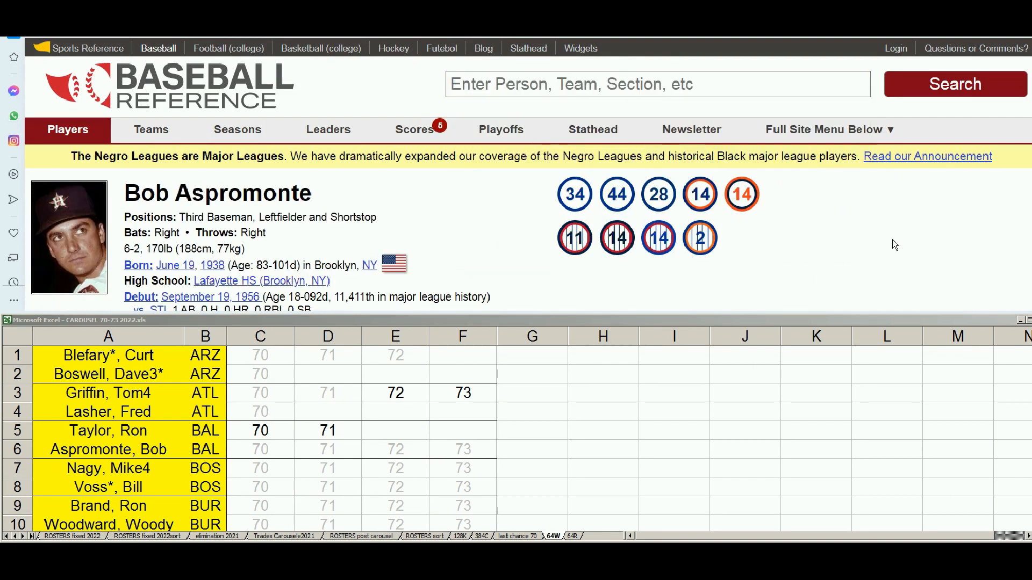
pyautogui.scroll(-2, 1024, 281)
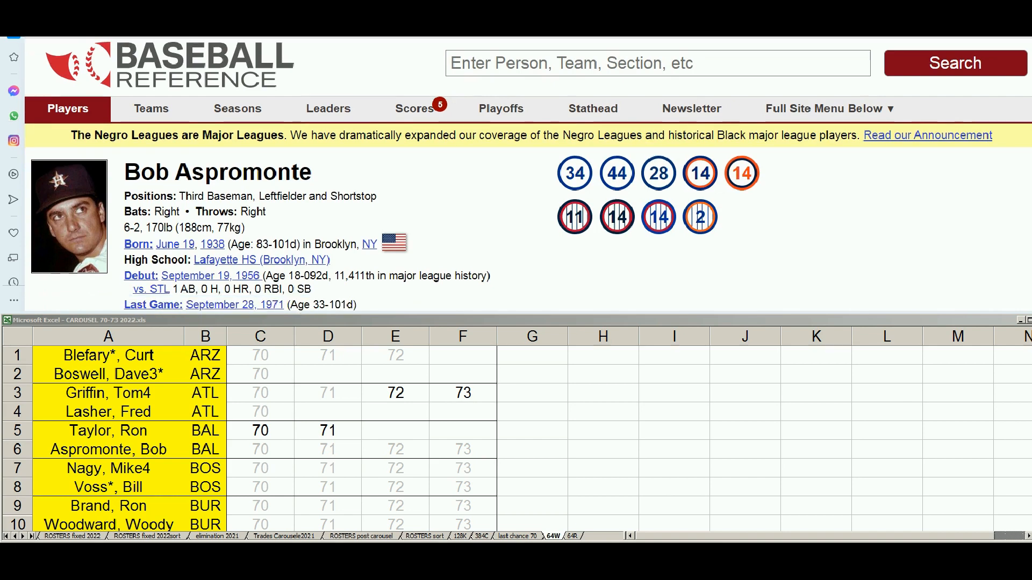
pyautogui.scroll(-3, 528, 174)
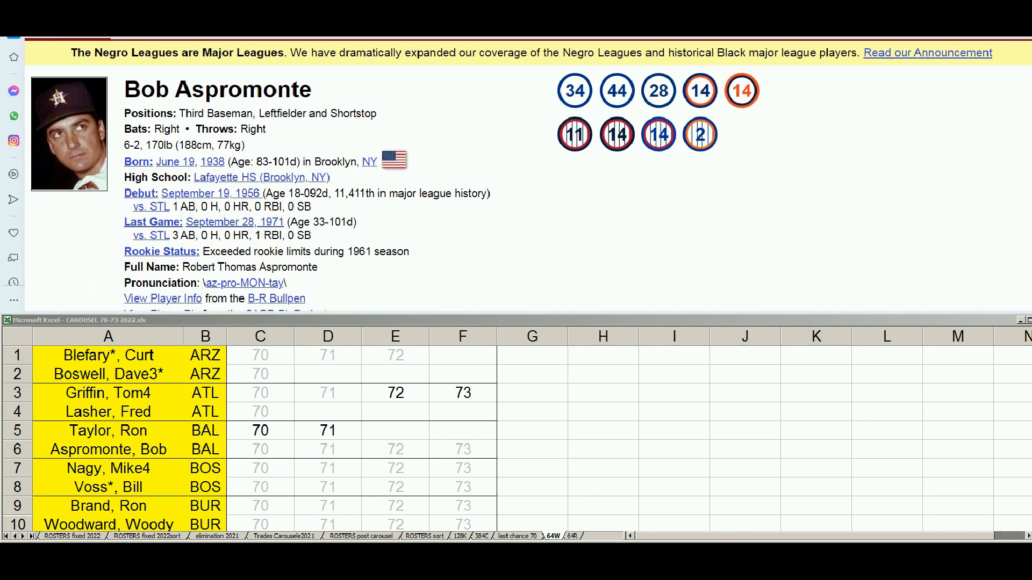
pyautogui.scroll(-5, 528, 175)
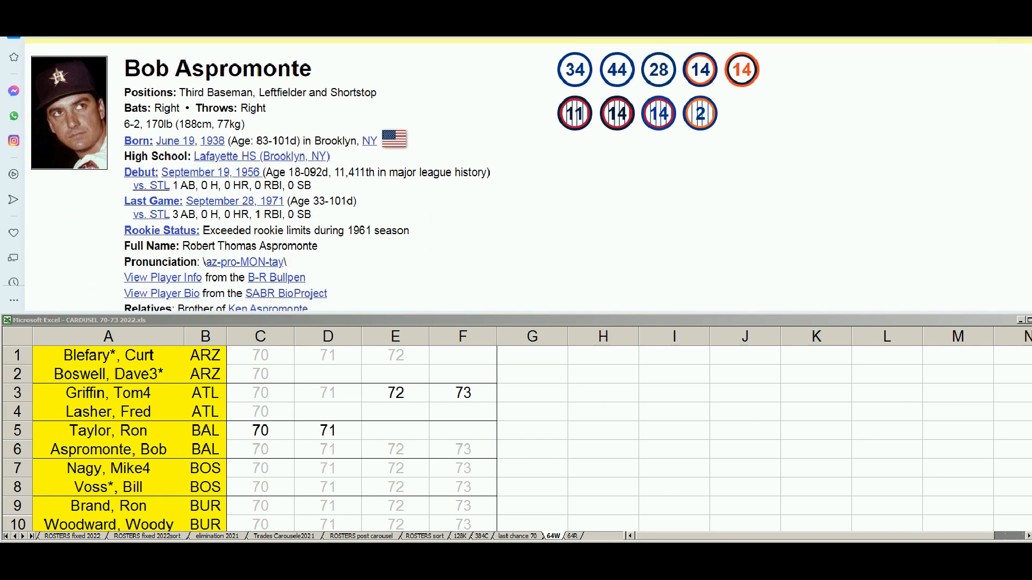
pyautogui.scroll(-7, 528, 174)
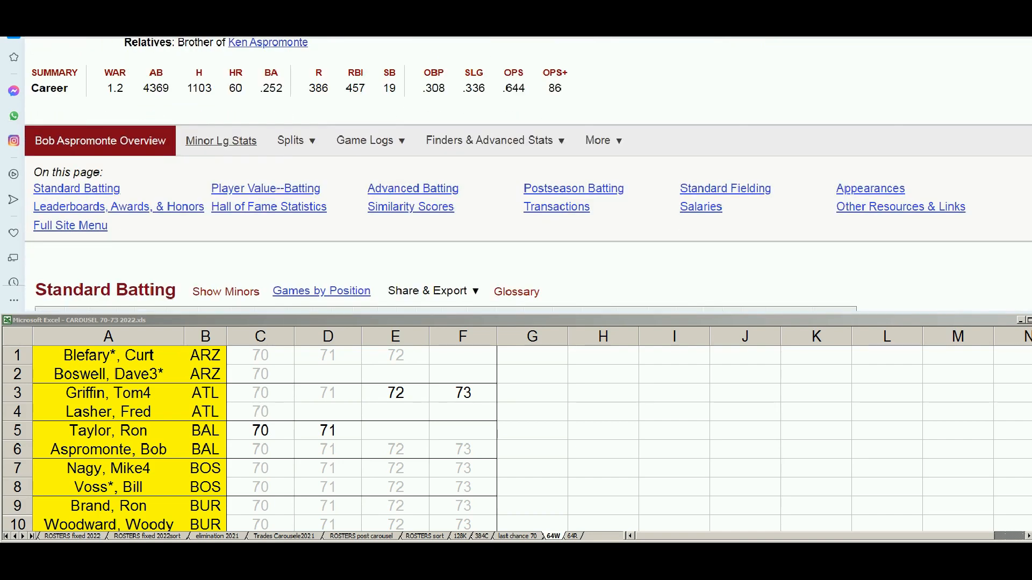
pyautogui.scroll(-4, 620, 356)
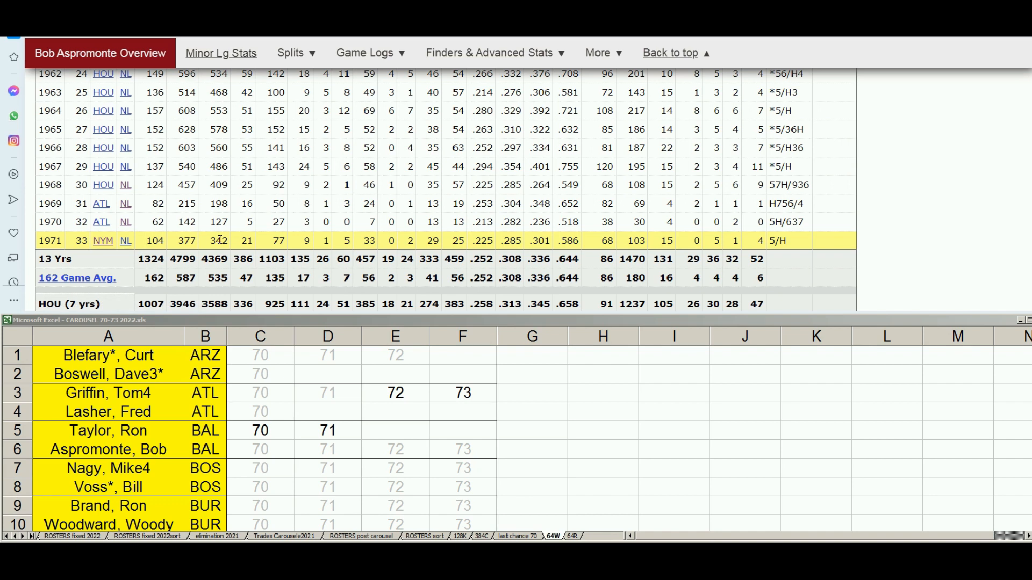
# Step: Clear the 72 and 73 entries in Bob Aspromonte's spreadsheet row
pyautogui.click(392, 452)
pyautogui.press('Delete')
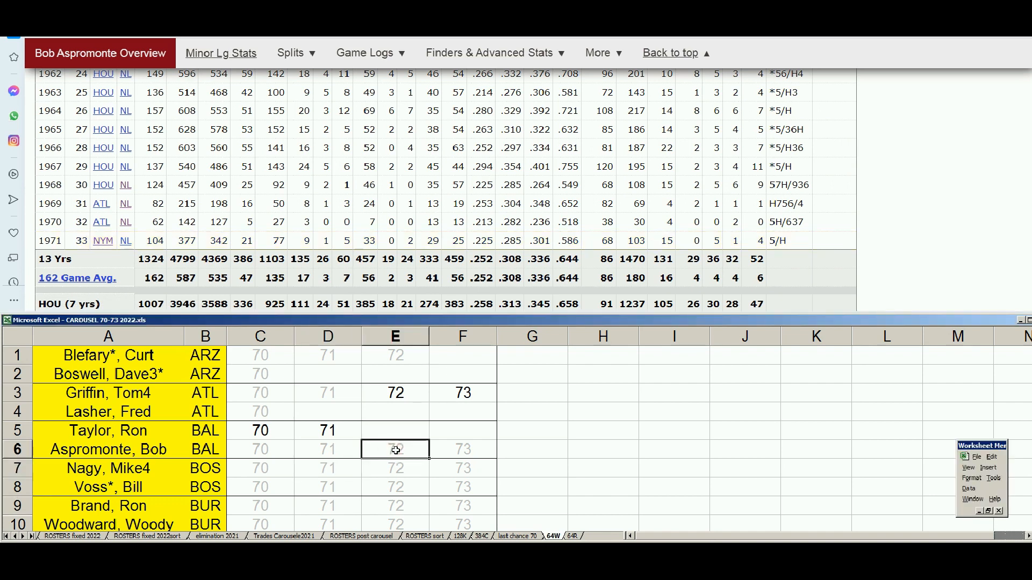
pyautogui.click(461, 451)
pyautogui.press('Delete')
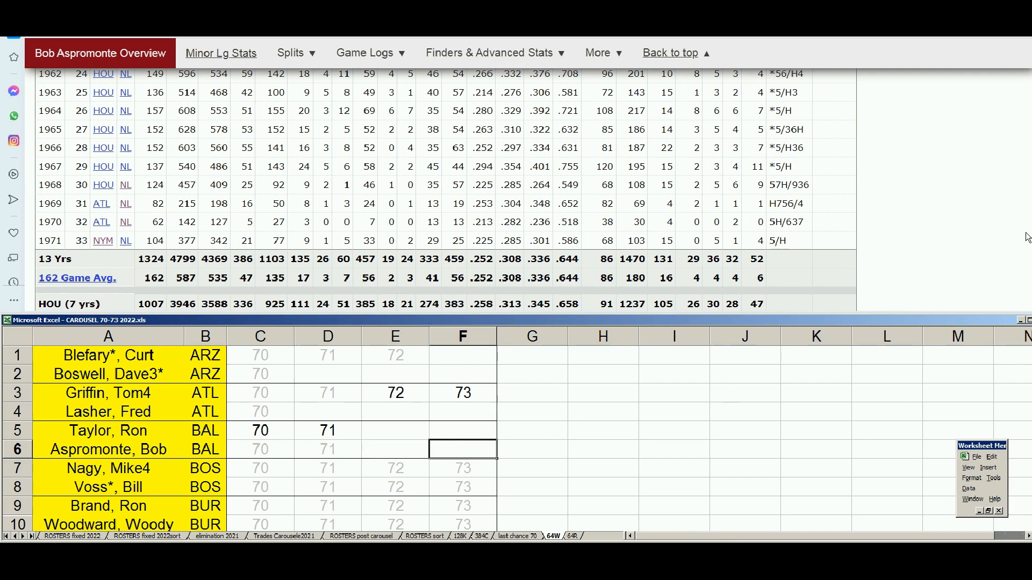
# Step: Look up Mike Nagy on Baseball Reference and examine his Standard Pitching seasons from 1970 to 1973
pyautogui.click(675, 53)
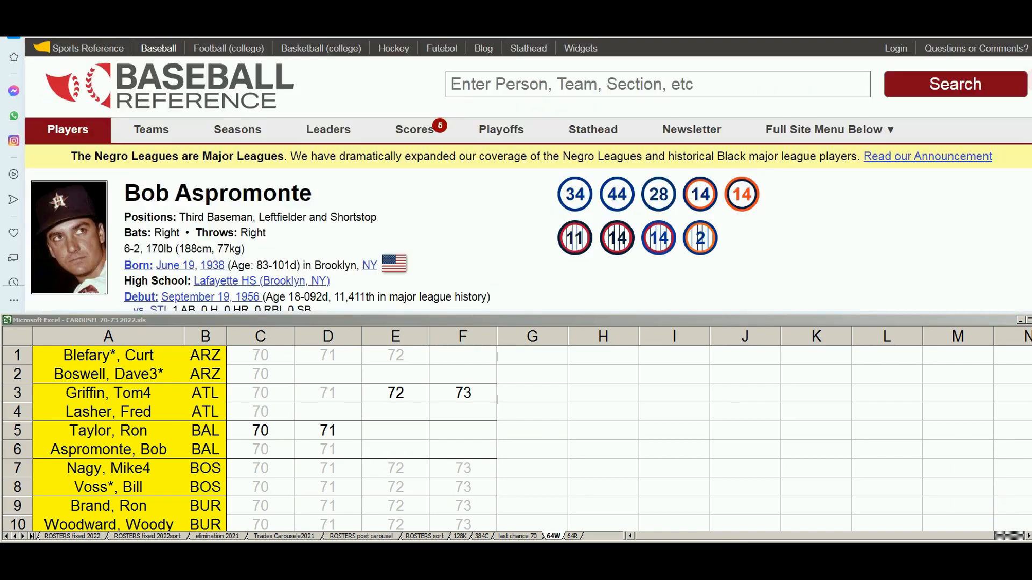
pyautogui.click(741, 85)
pyautogui.write('nagy')
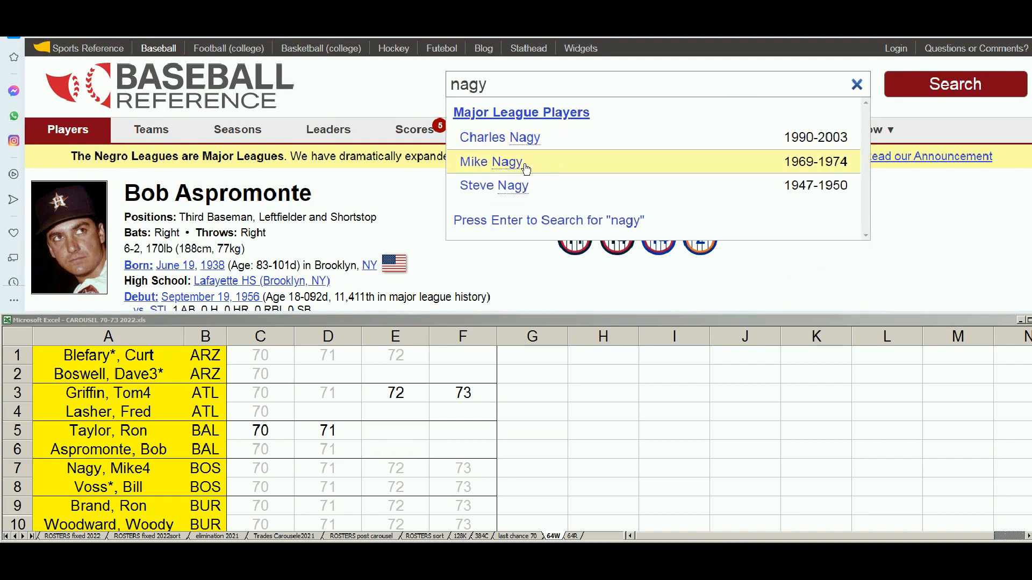
pyautogui.click(526, 168)
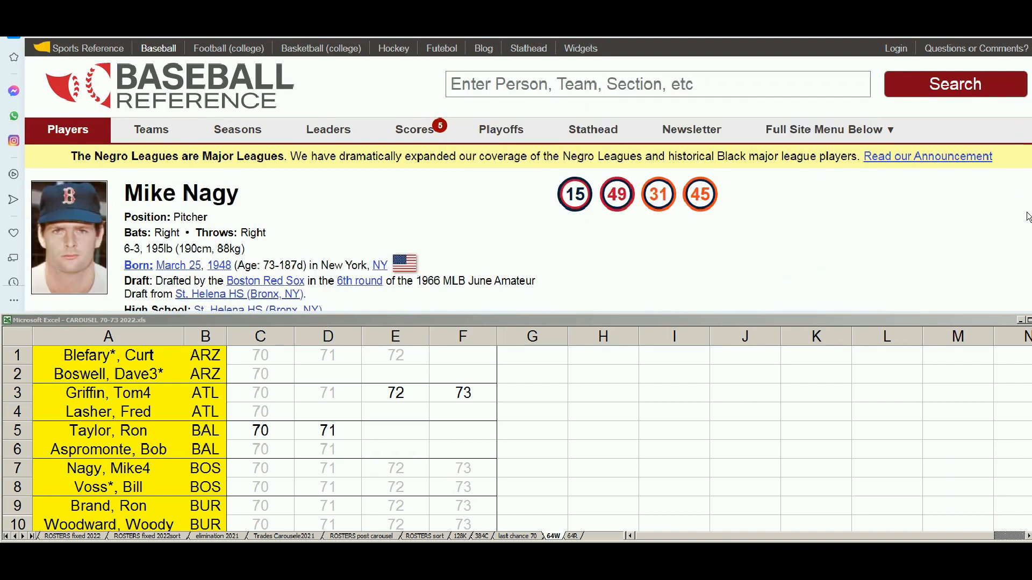
pyautogui.scroll(-4, 528, 174)
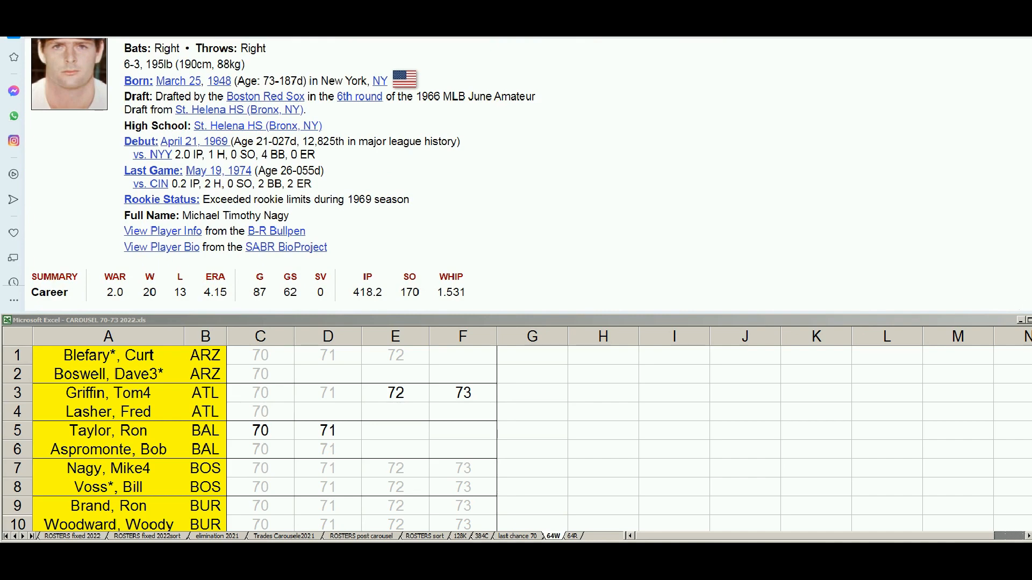
pyautogui.scroll(-6, 1019, 305)
pyautogui.scroll(-2, 528, 175)
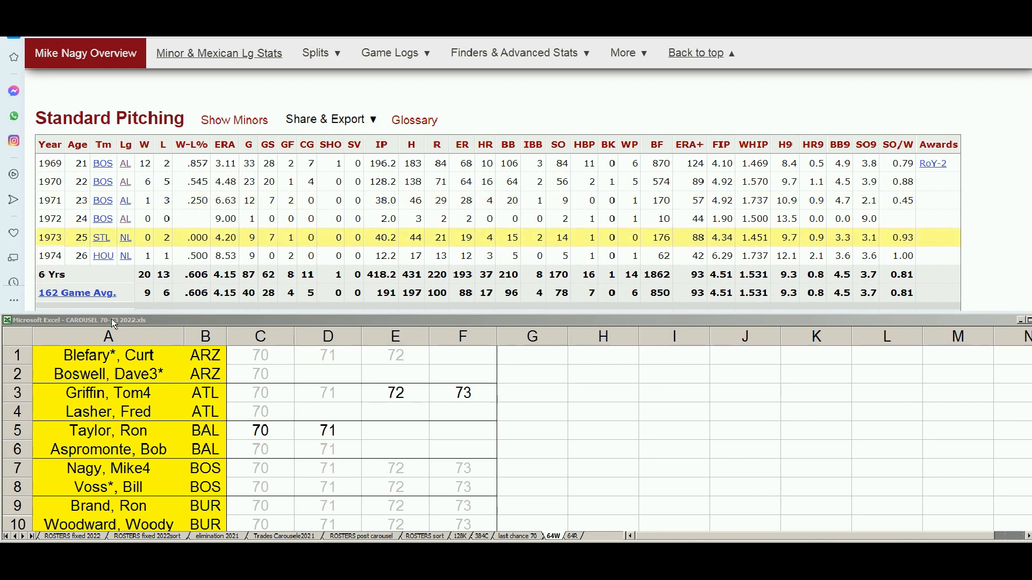
pyautogui.click(329, 474)
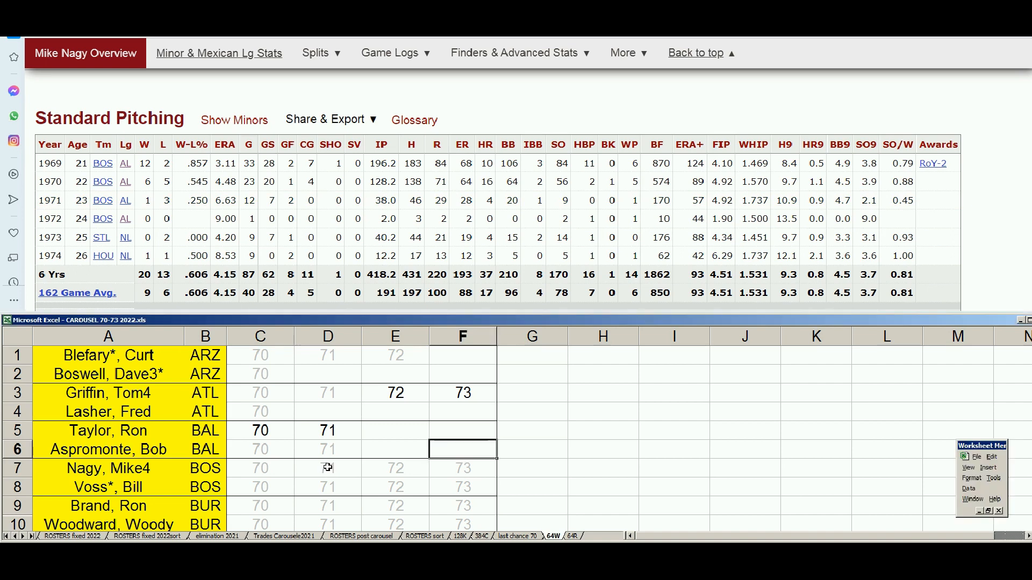
pyautogui.click(329, 471)
pyautogui.press('Delete')
pyautogui.click(415, 470)
pyautogui.press('Delete')
pyautogui.click(463, 468)
pyautogui.press('Delete')
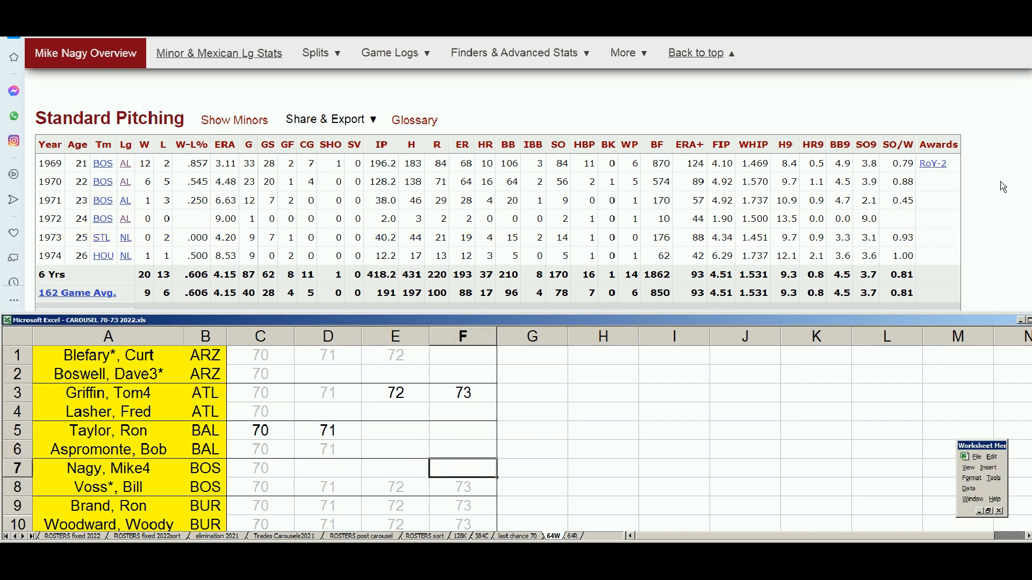
# Step: Look up Bill Voss on Baseball Reference and examine his batting seasons from 1970 onward
pyautogui.scroll(10, 860, 161)
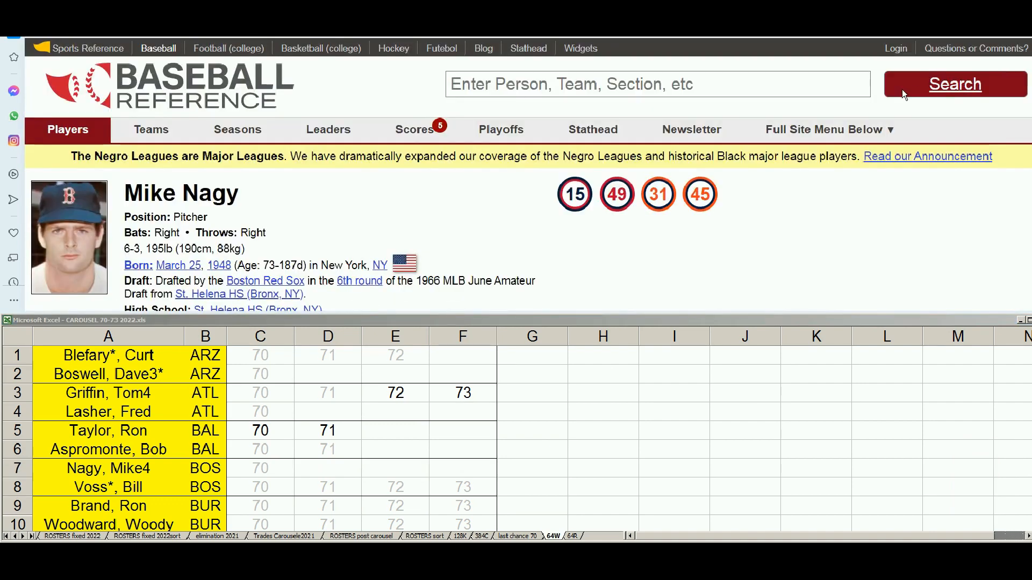
pyautogui.click(860, 85)
pyautogui.write('voss')
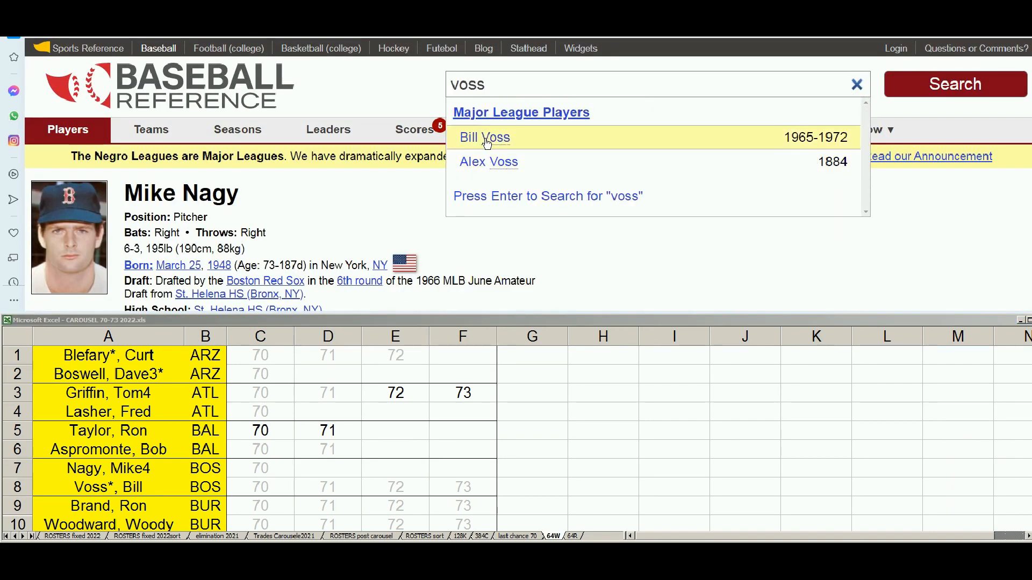
pyautogui.click(486, 139)
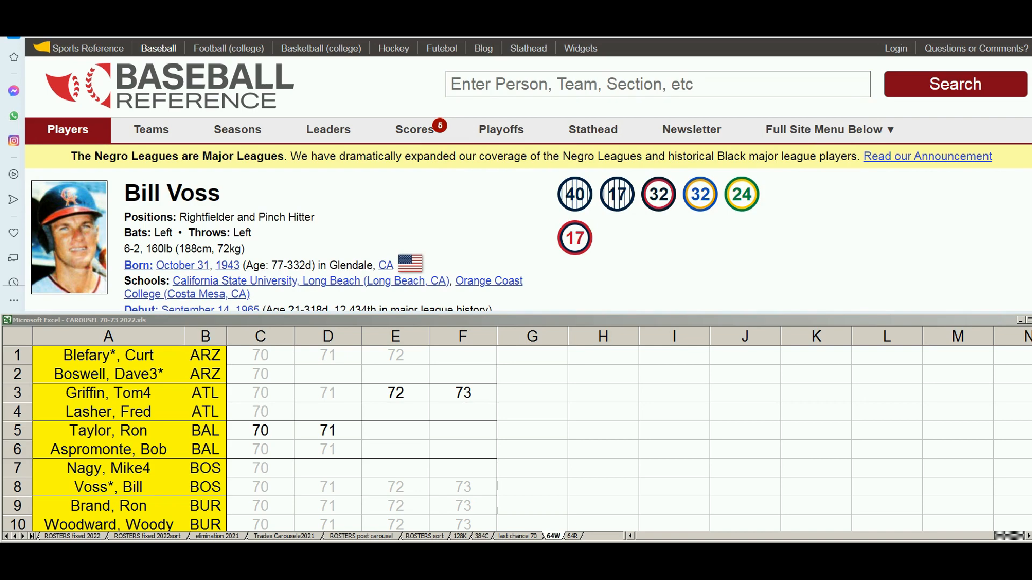
pyautogui.scroll(-10, 528, 174)
pyautogui.scroll(-2, 468, 173)
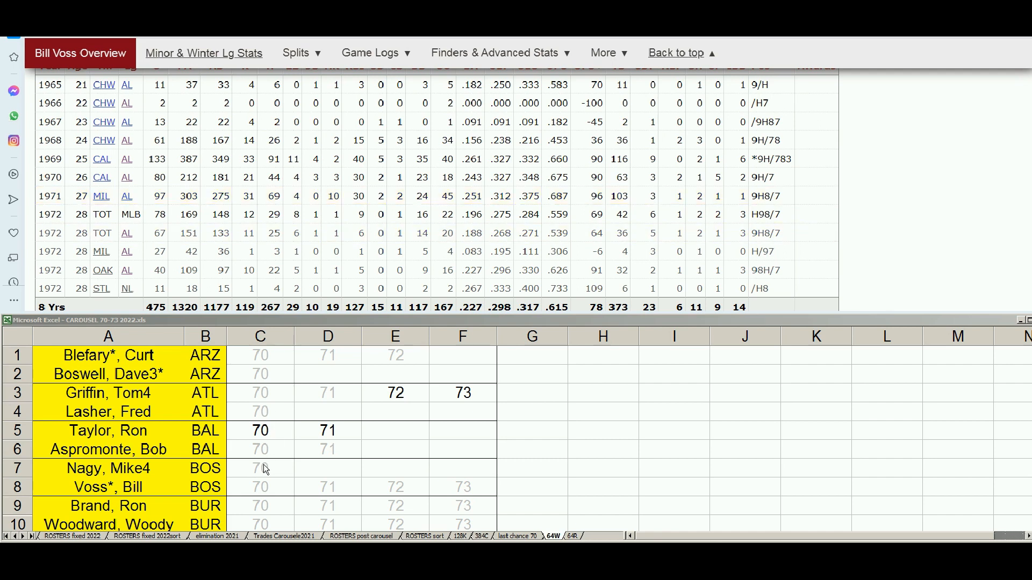
pyautogui.click(270, 484)
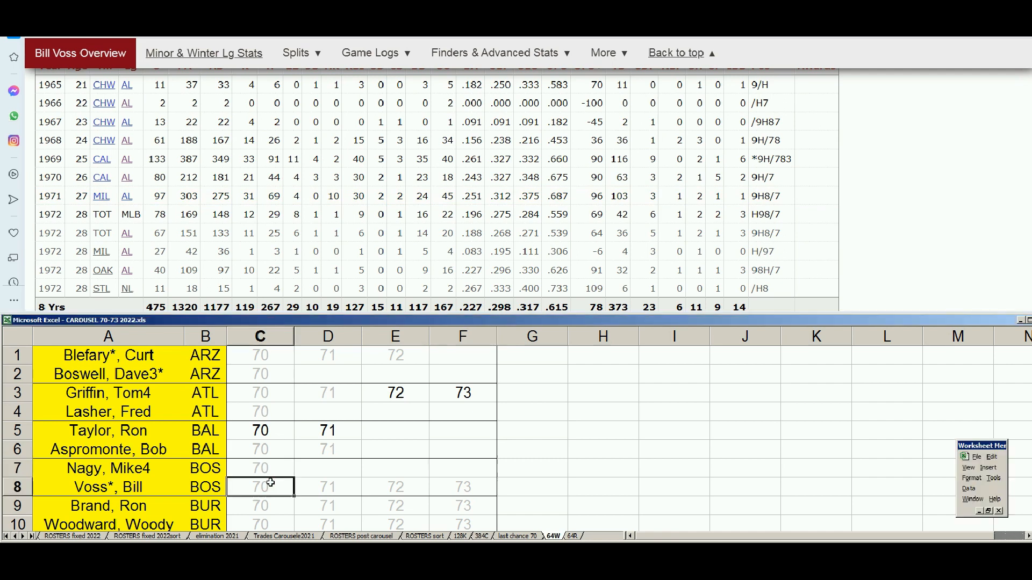
pyautogui.moveTo(270, 484); pyautogui.dragTo(309, 486)
pyautogui.rightClick(306, 487)
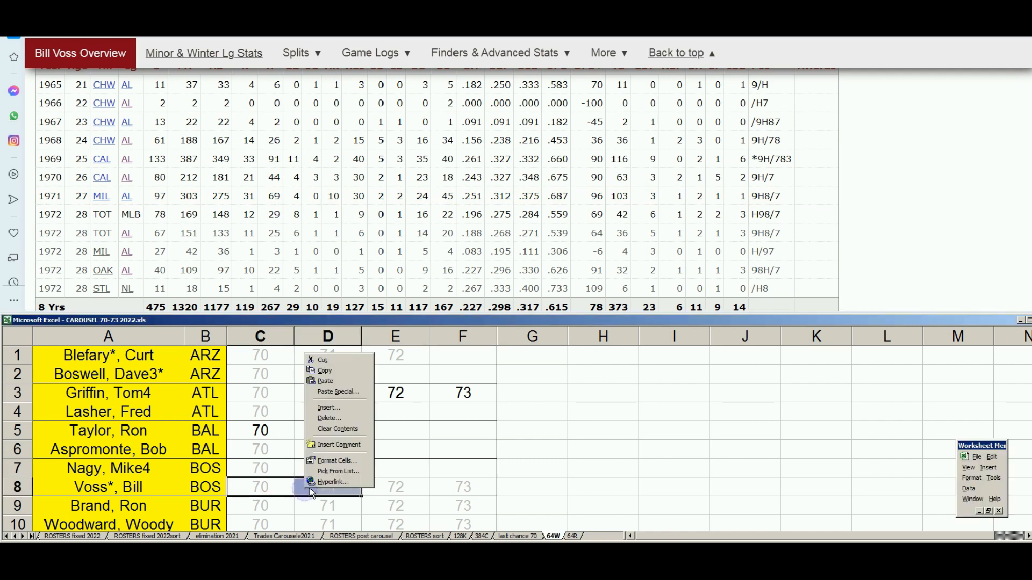
pyautogui.click(332, 462)
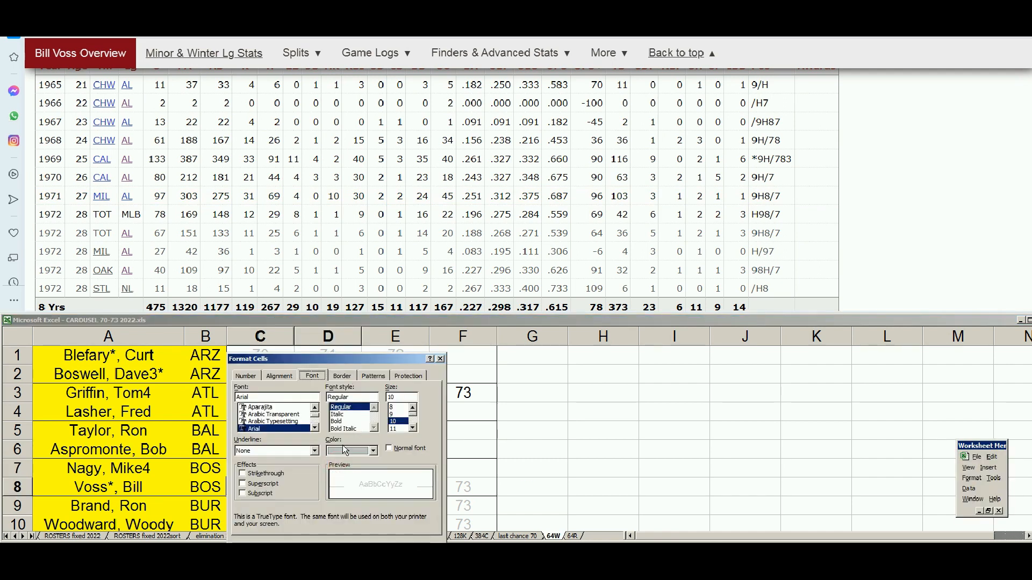
pyautogui.click(372, 451)
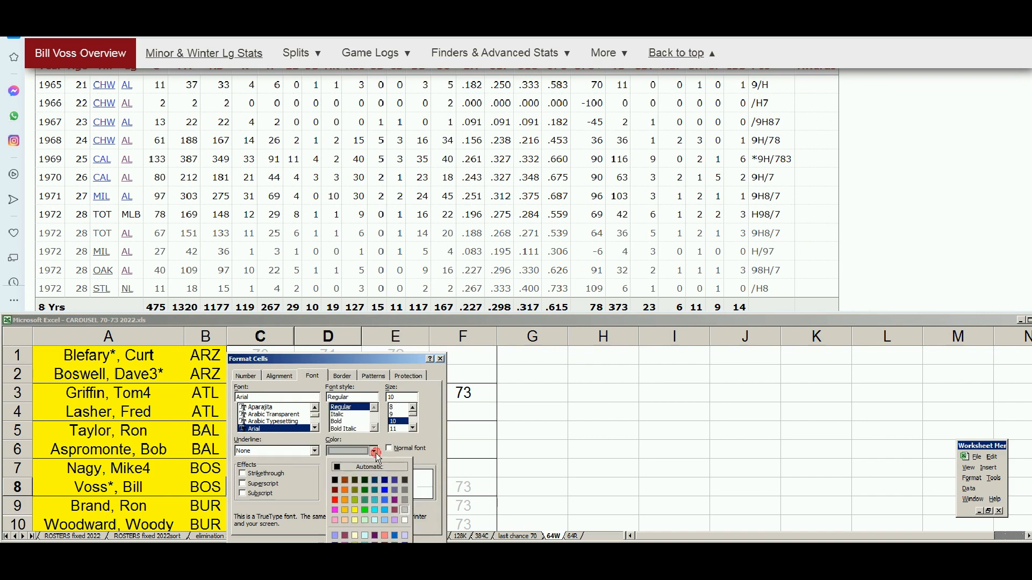
pyautogui.click(334, 484)
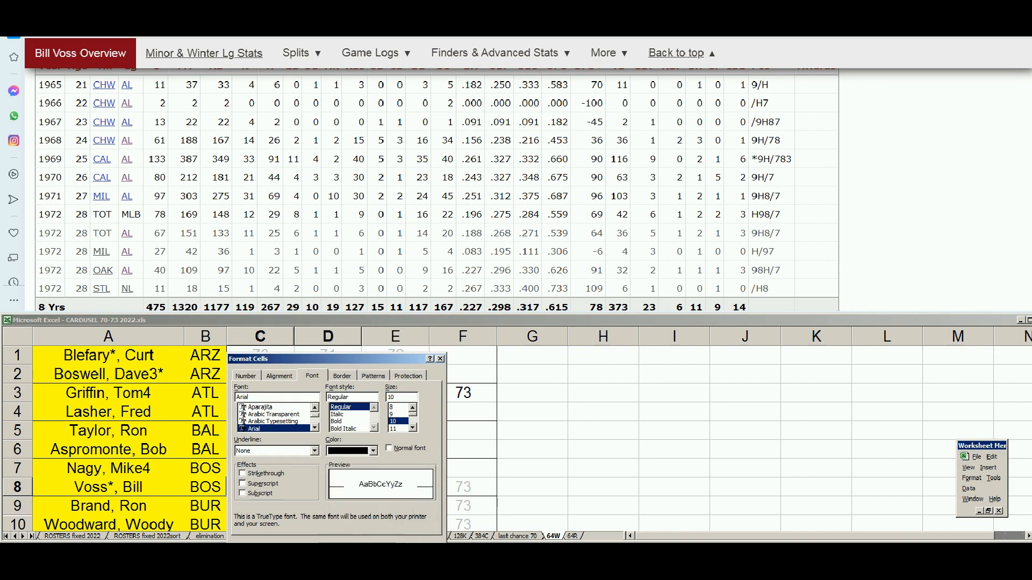
pyautogui.press('Return')
pyautogui.click(402, 487)
pyautogui.press('Delete')
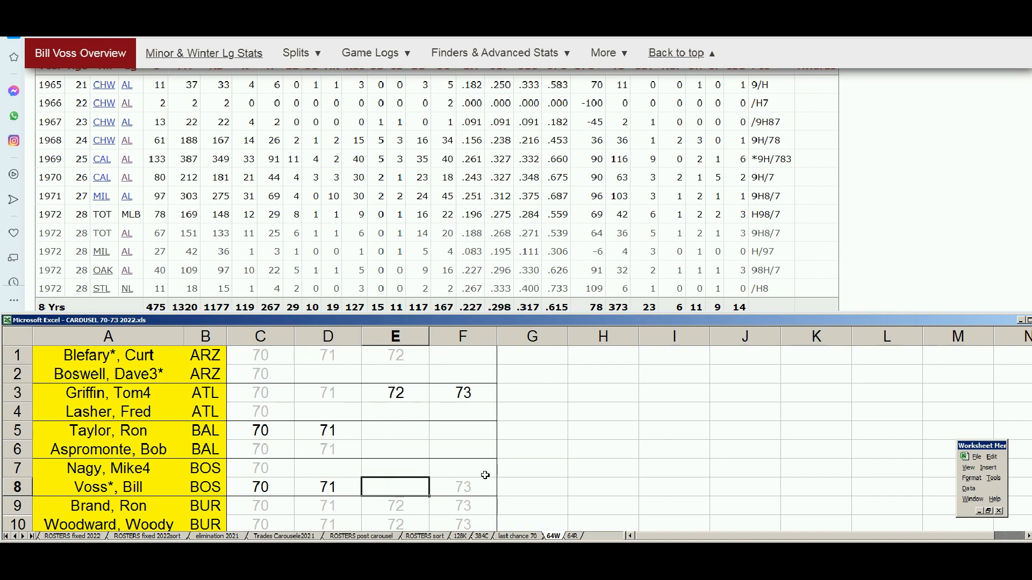
pyautogui.click(482, 483)
pyautogui.press('Delete')
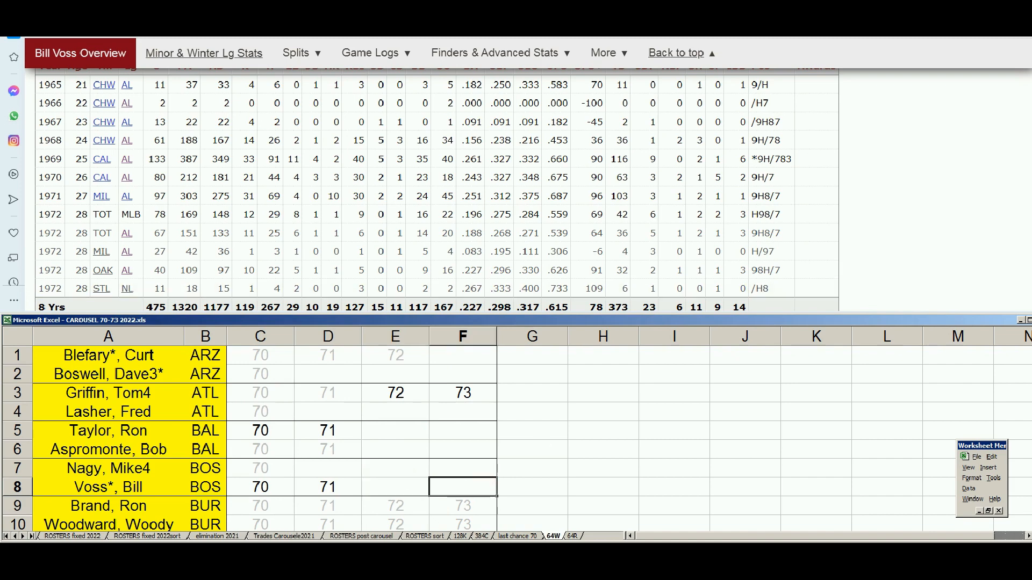
# Step: Look up Ron Brand on Baseball Reference and examine his Standard Batting seasons from 1970 onward
pyautogui.moveTo(1031, 86); pyautogui.dragTo(1031, 48)
pyautogui.click(826, 83)
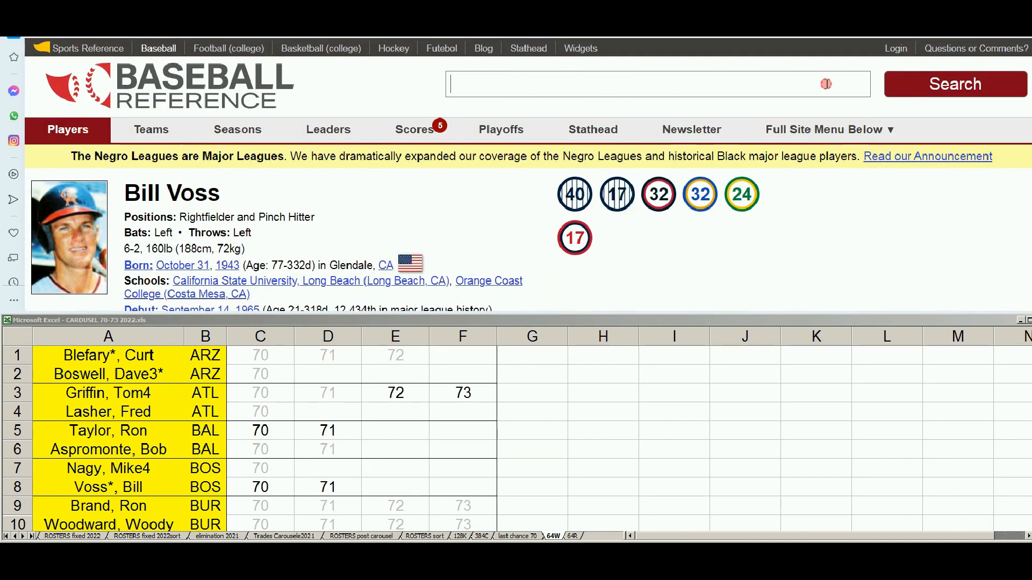
pyautogui.write('brand')
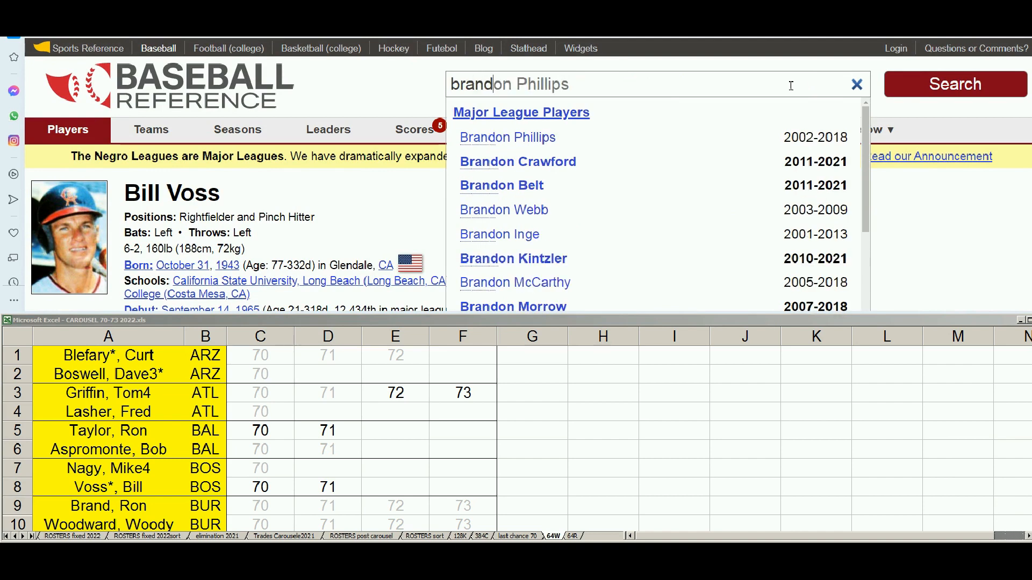
pyautogui.press('Home')
pyautogui.write('ron')
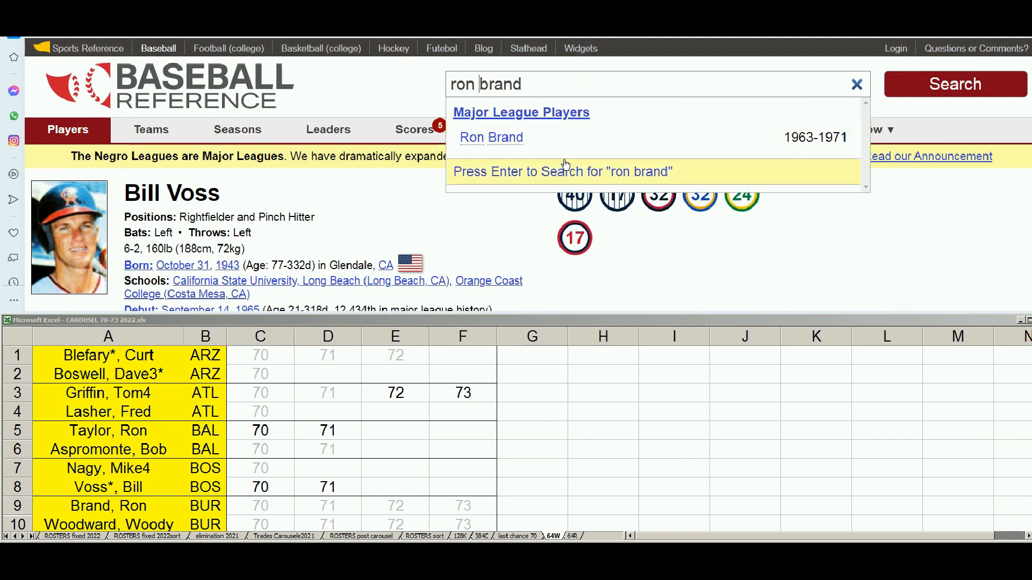
pyautogui.click(513, 141)
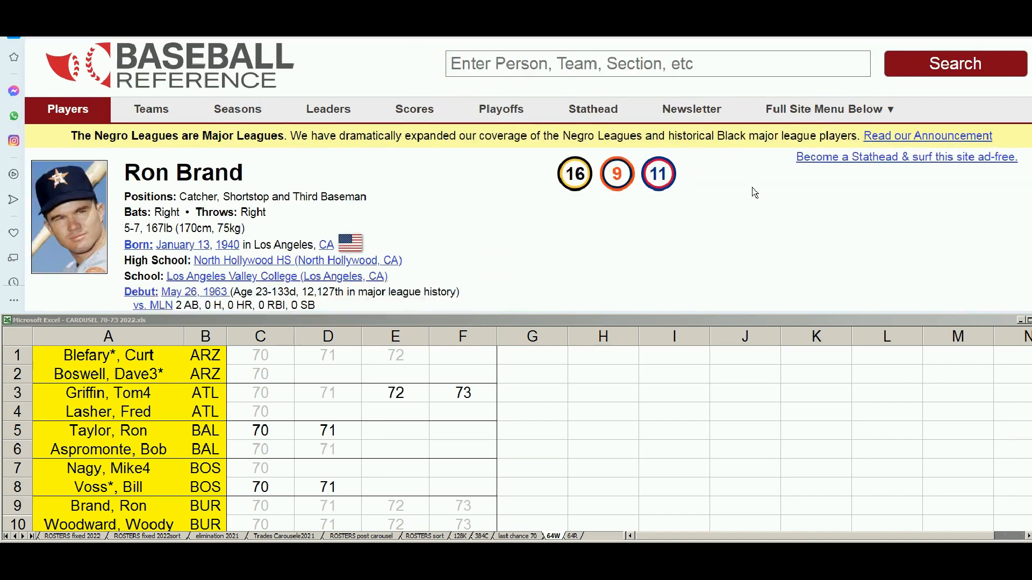
pyautogui.scroll(-5, 749, 192)
pyautogui.scroll(-5, 755, 192)
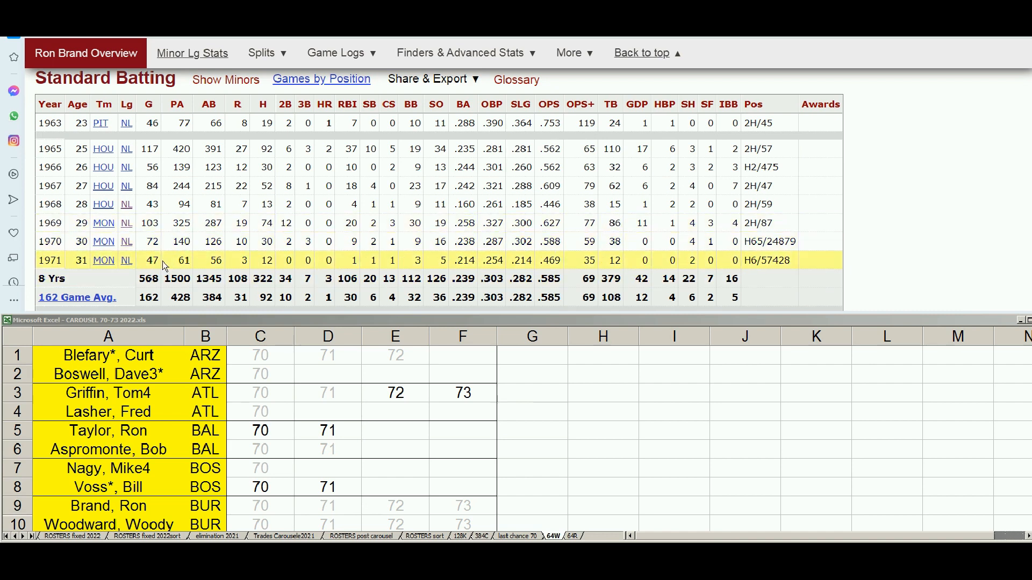
pyautogui.click(329, 508)
pyautogui.press('Delete')
pyautogui.click(400, 504)
pyautogui.press('Delete')
pyautogui.click(456, 503)
pyautogui.press('Delete')
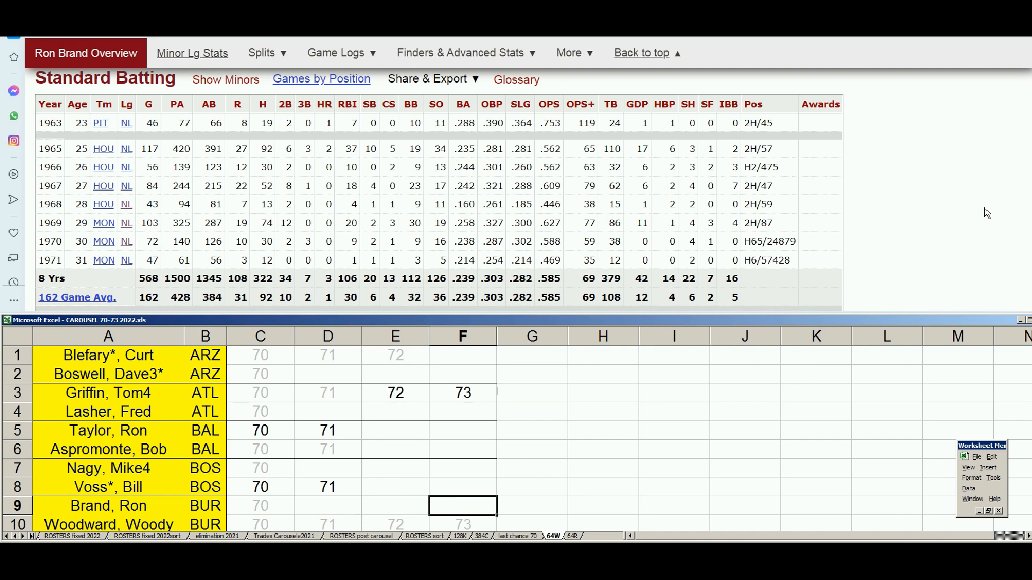
# Step: Look up Woody Woodward on Baseball Reference and examine his batting seasons from 1970 onward
pyautogui.moveTo(1030, 70); pyautogui.dragTo(1031, 43)
pyautogui.click(804, 90)
pyautogui.write('woodward')
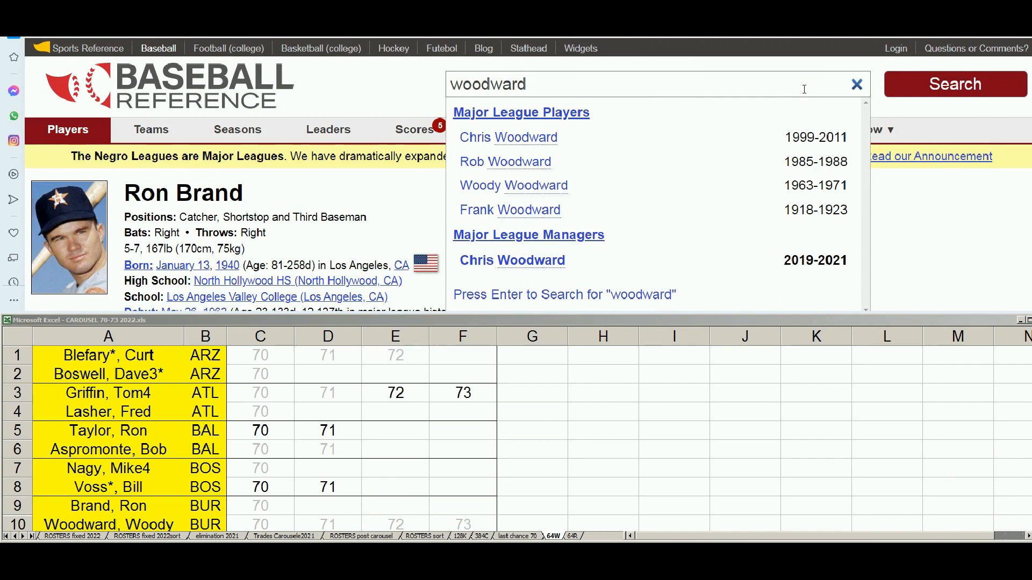
pyautogui.click(564, 188)
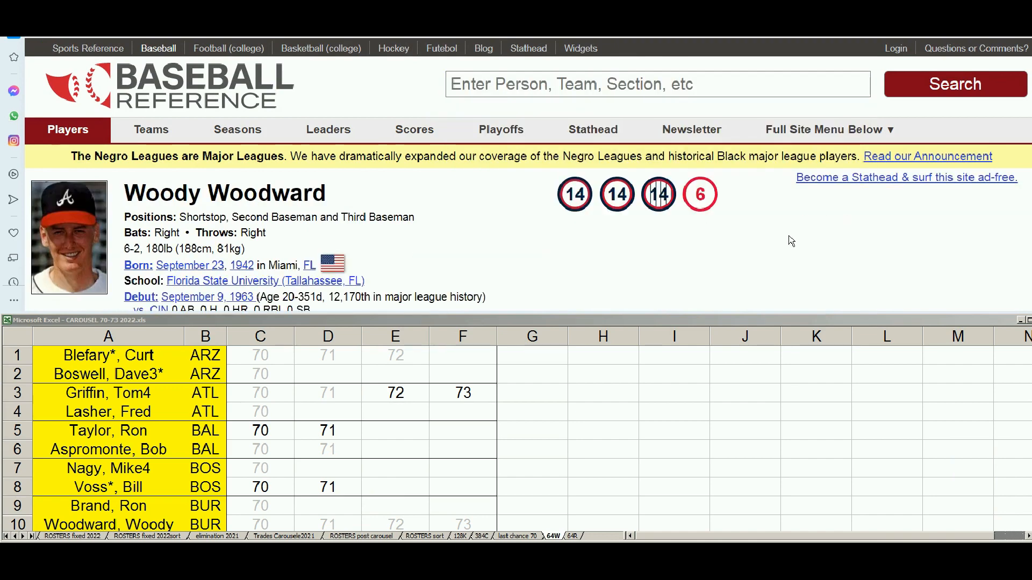
pyautogui.scroll(-15, 854, 234)
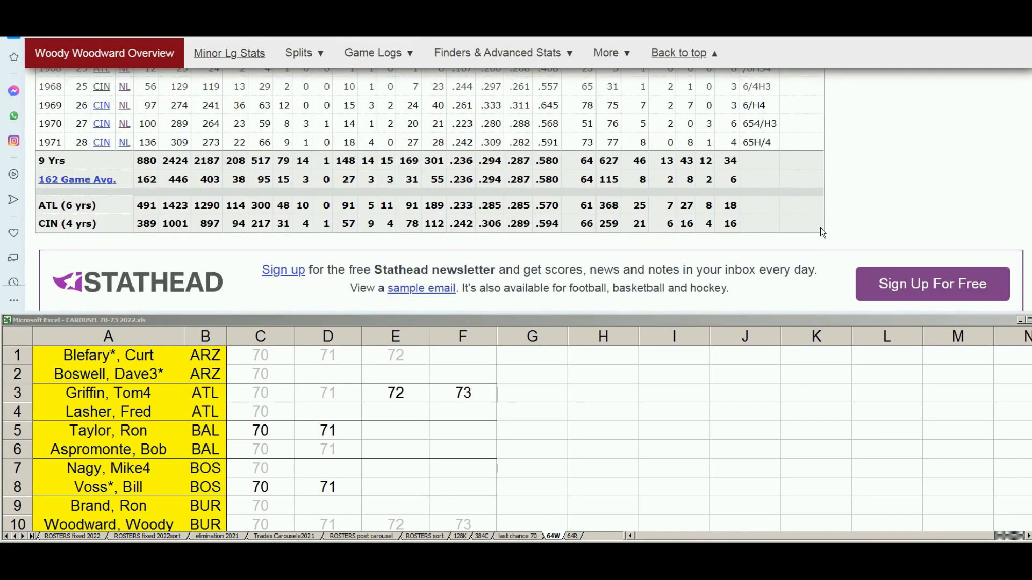
pyautogui.scroll(2, 175, 228)
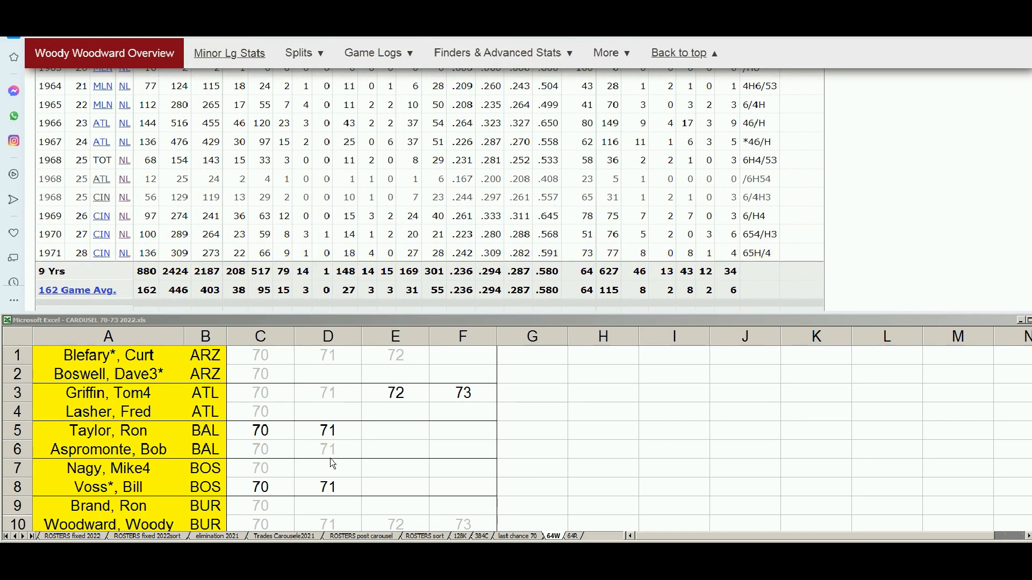
pyautogui.click(397, 481)
pyautogui.click(397, 481)
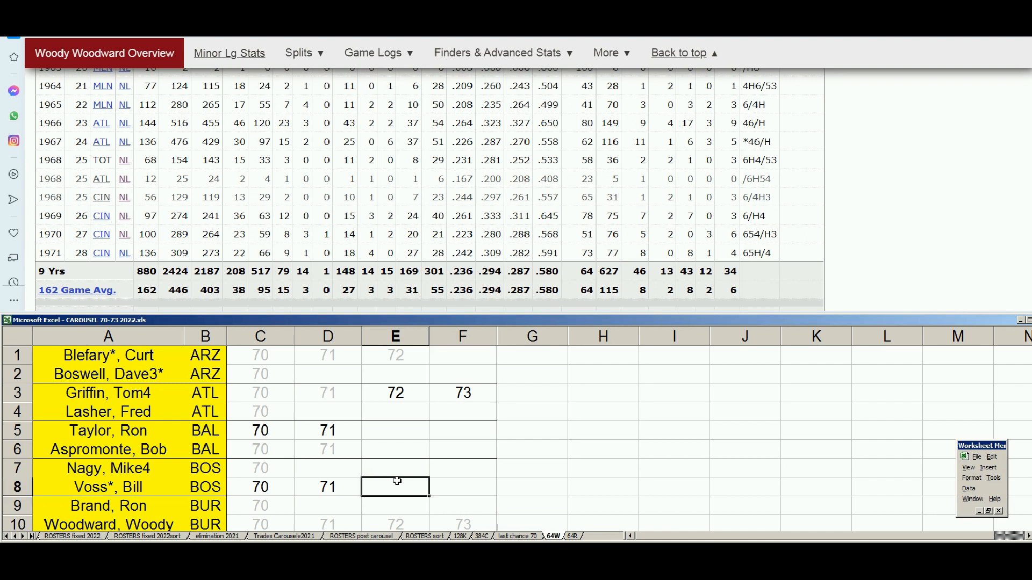
pyautogui.press('Down')
pyautogui.press('Down')
pyautogui.press('Delete')
pyautogui.press('Right')
pyautogui.press('Delete')
pyautogui.press('Left')
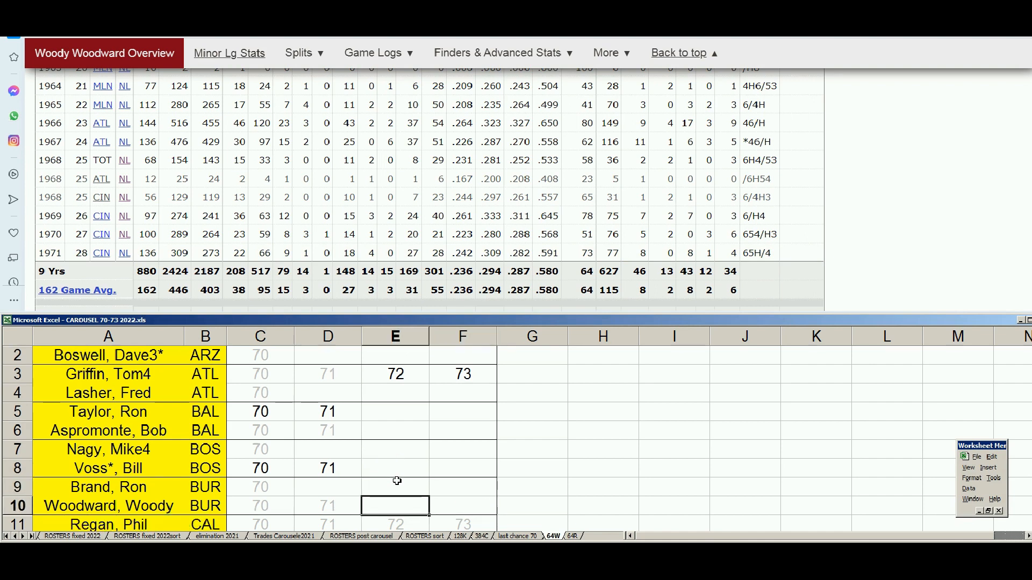
# Step: Look up Phil Regan, the next player in the sheet, on Baseball Reference and examine his pitching seasons from 1970 onward
pyautogui.press('Down')
pyautogui.press('Down')
pyautogui.press('Down')
pyautogui.press('Down')
pyautogui.press('Down')
pyautogui.press('Down')
pyautogui.press('Down')
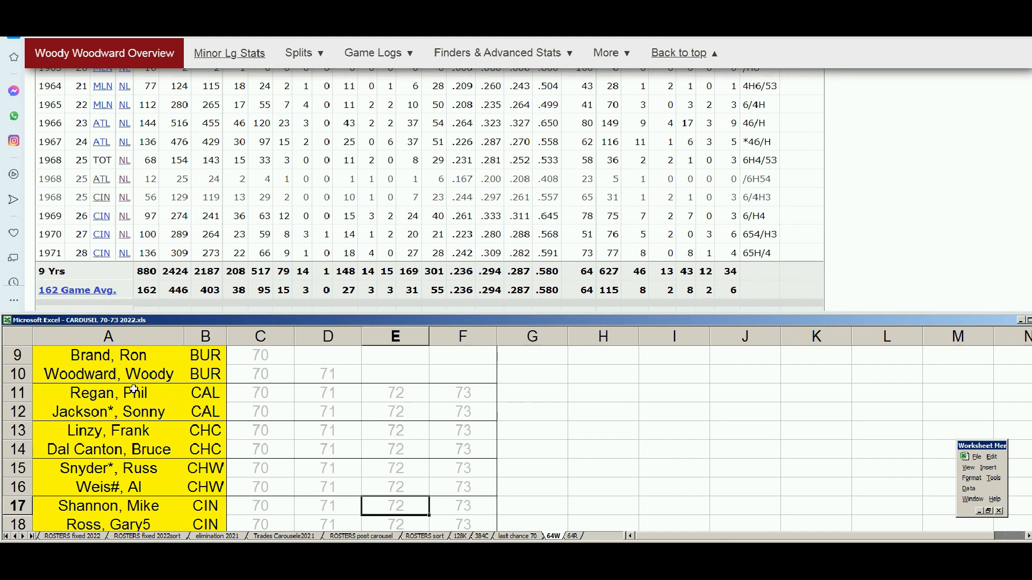
pyautogui.moveTo(1031, 89); pyautogui.dragTo(1031, 62)
pyautogui.click(824, 79)
pyautogui.write('regan')
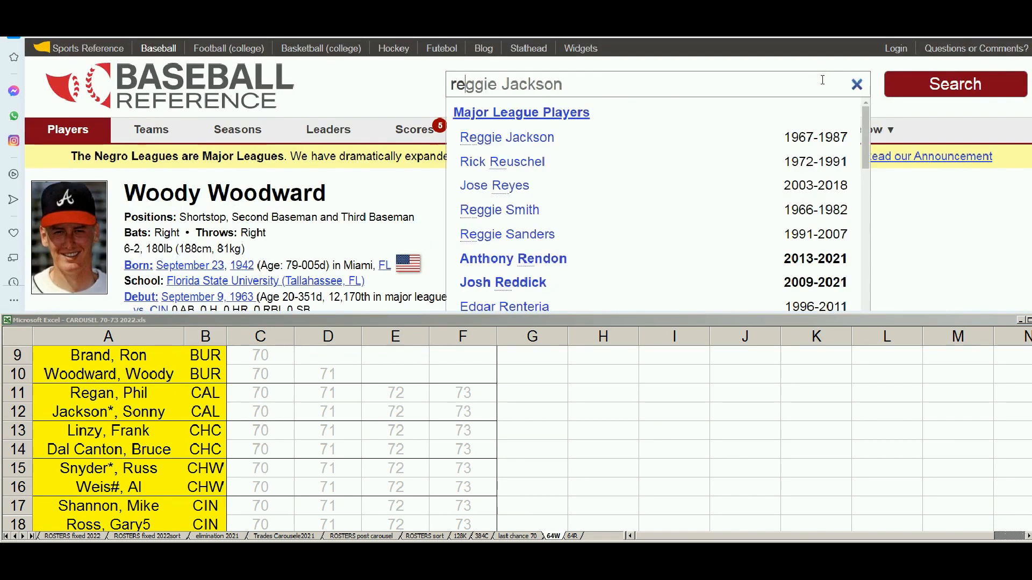
pyautogui.click(492, 137)
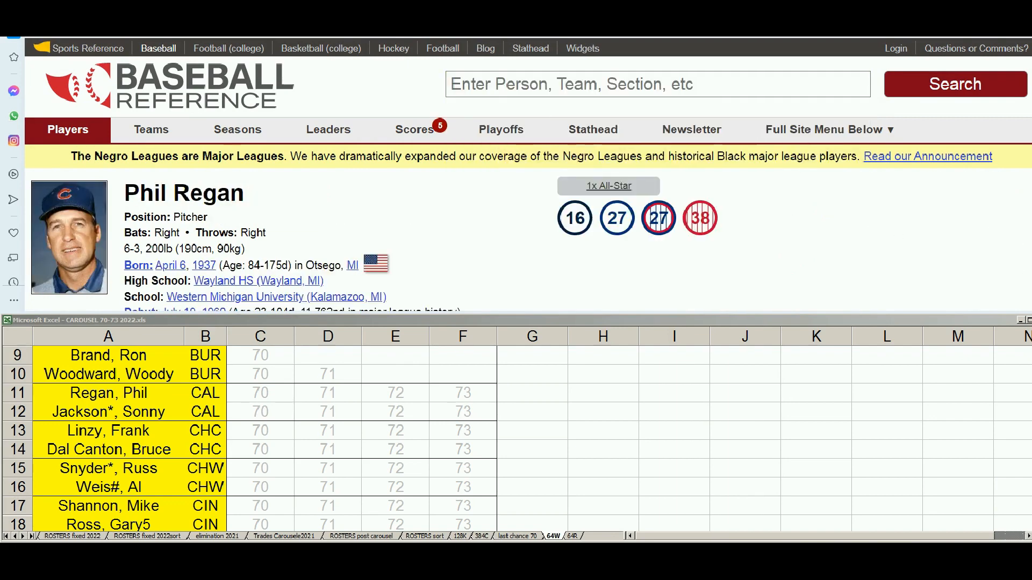
pyautogui.scroll(-3, 528, 174)
pyautogui.scroll(-5, 528, 174)
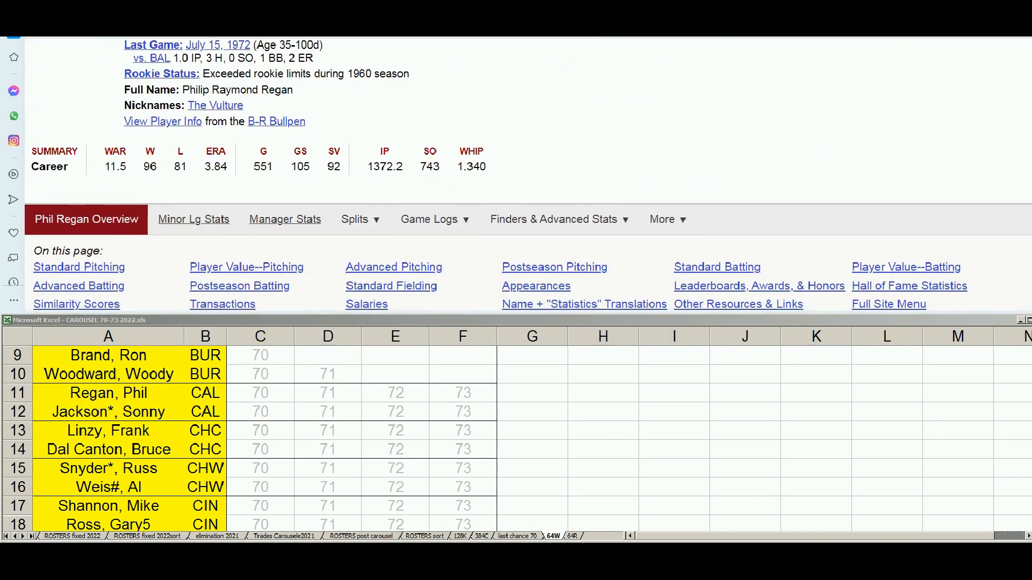
pyautogui.scroll(-5, 528, 175)
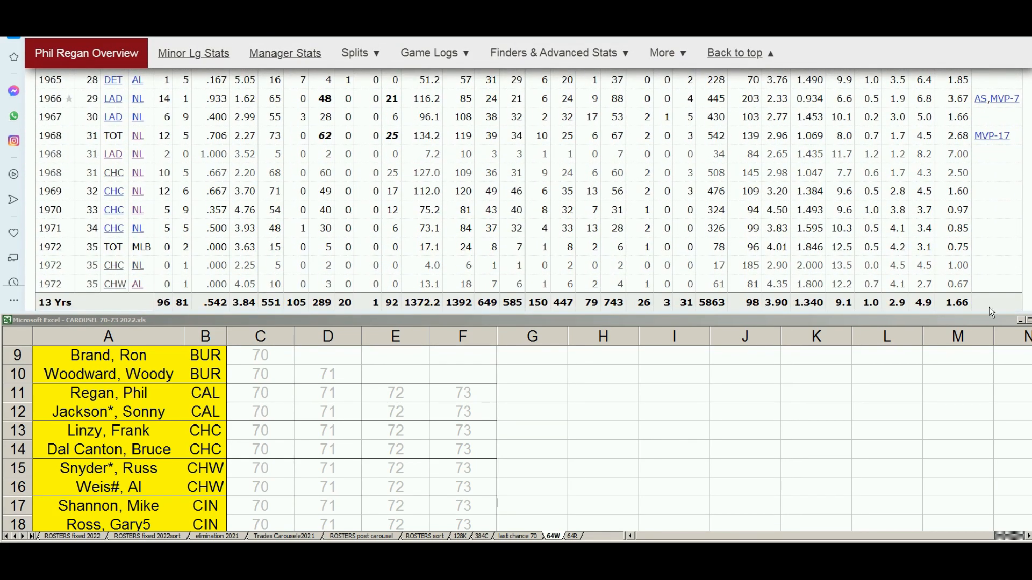
pyautogui.moveTo(252, 209)
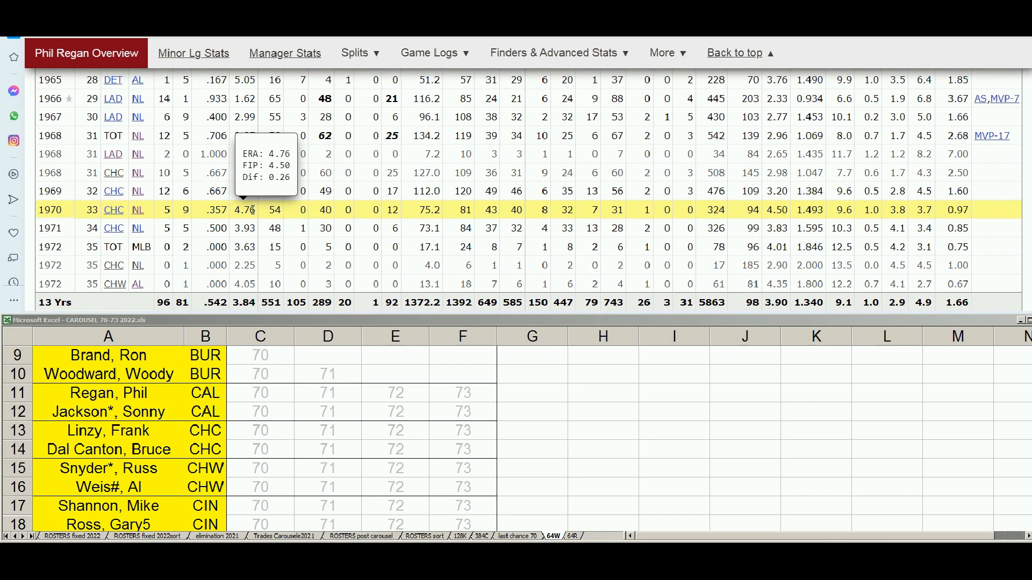
pyautogui.click(273, 430)
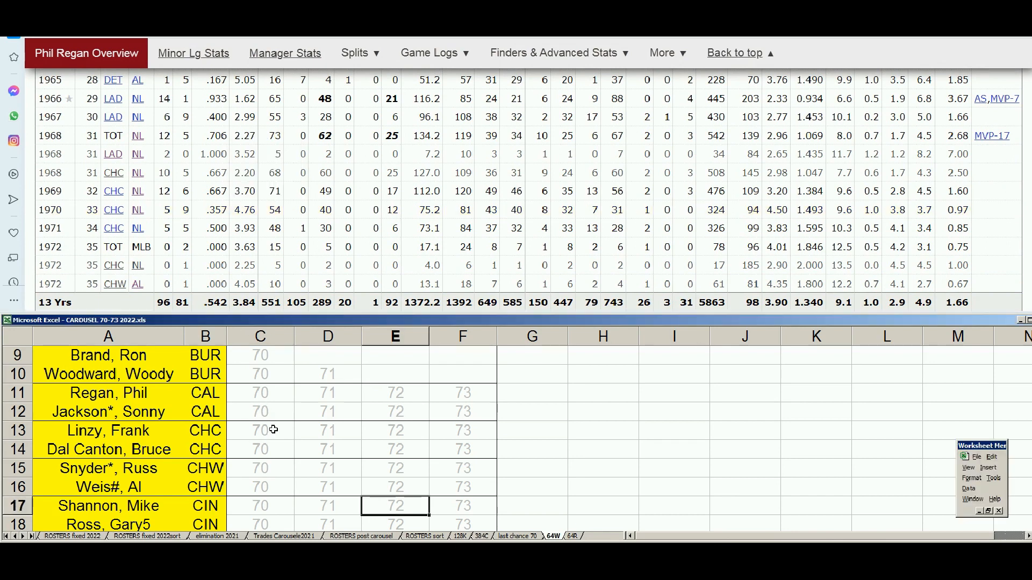
pyautogui.moveTo(395, 395); pyautogui.dragTo(462, 397)
pyautogui.press('Delete')
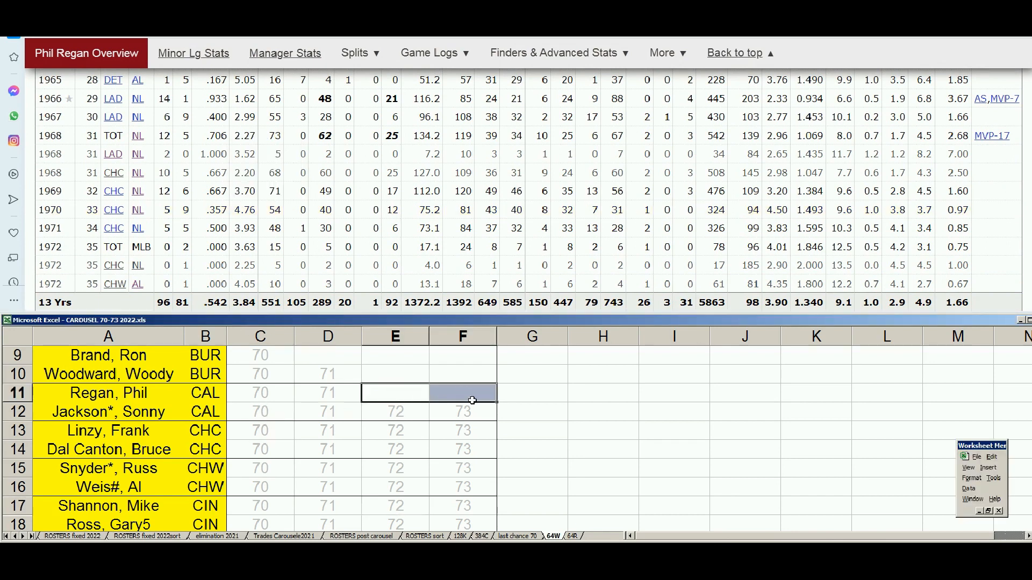
# Step: Look up Sonny Jackson, the next player in the sheet, on Baseball Reference and examine his batting seasons from 1970 onward
pyautogui.moveTo(1031, 81); pyautogui.dragTo(1031, 46)
pyautogui.click(857, 86)
pyautogui.write('soony')
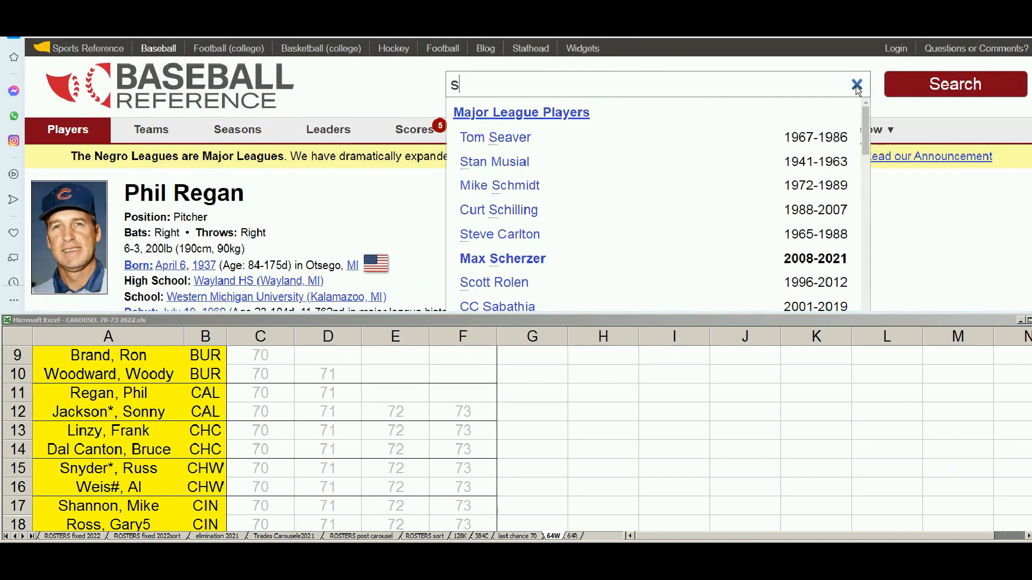
pyautogui.press('BackSpace')
pyautogui.press('BackSpace')
pyautogui.press('BackSpace')
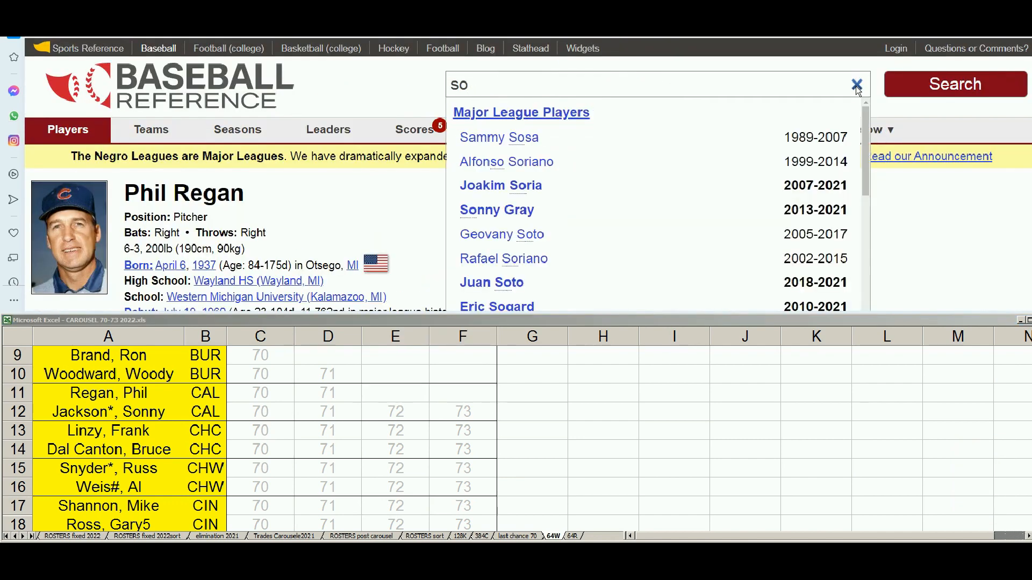
pyautogui.write('nny jac')
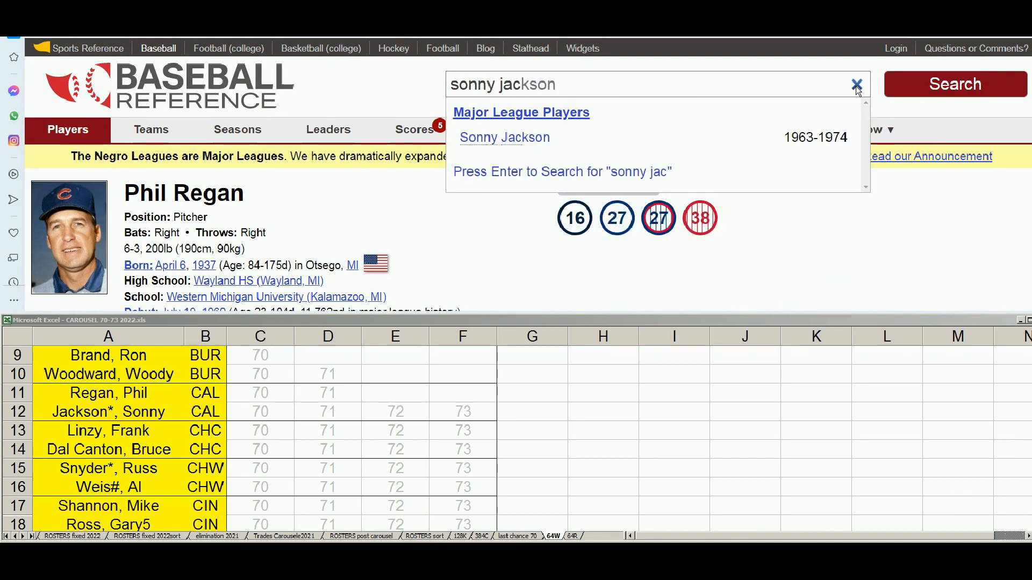
pyautogui.click(532, 138)
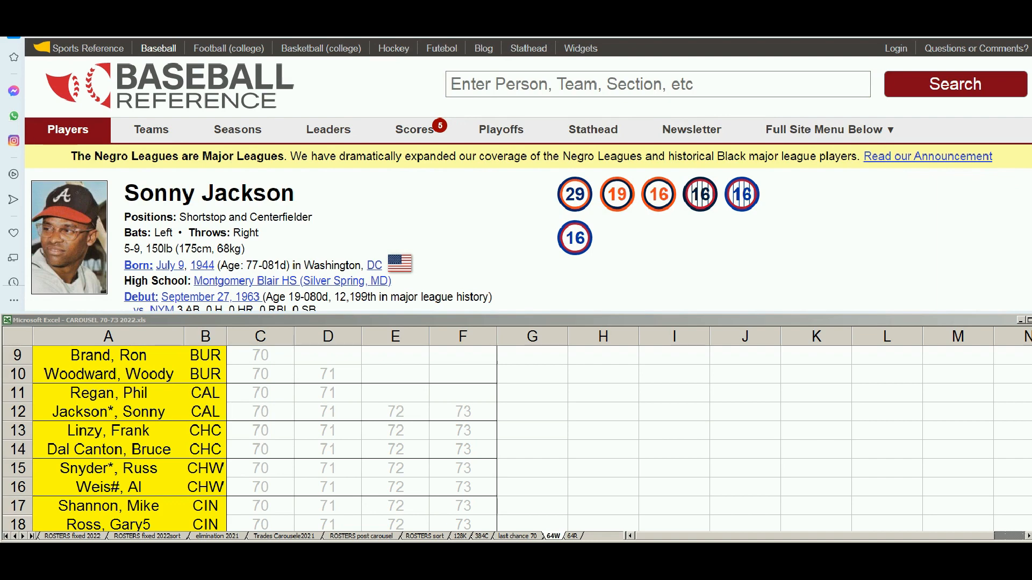
pyautogui.scroll(-10, 528, 174)
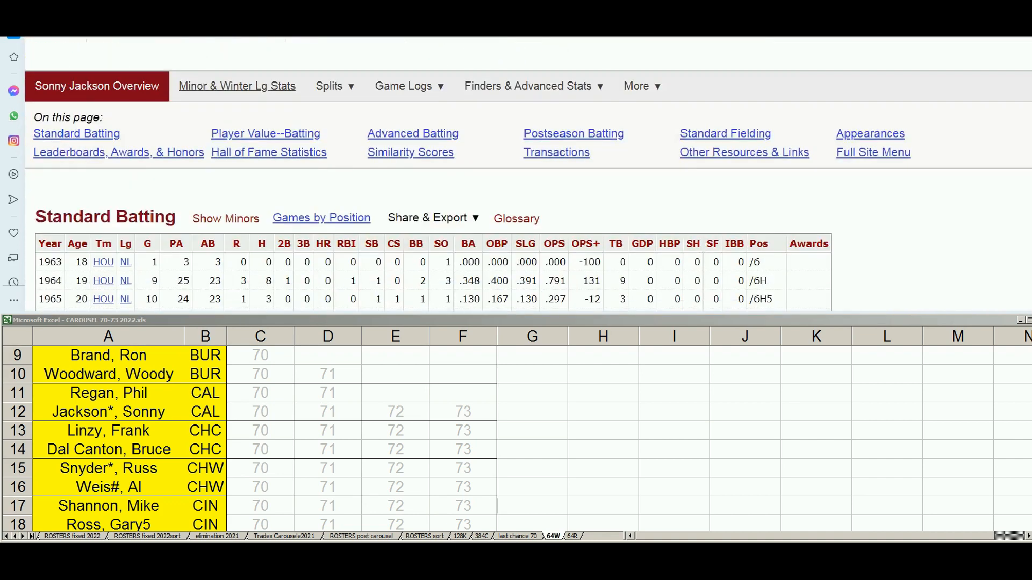
pyautogui.scroll(-4, 528, 174)
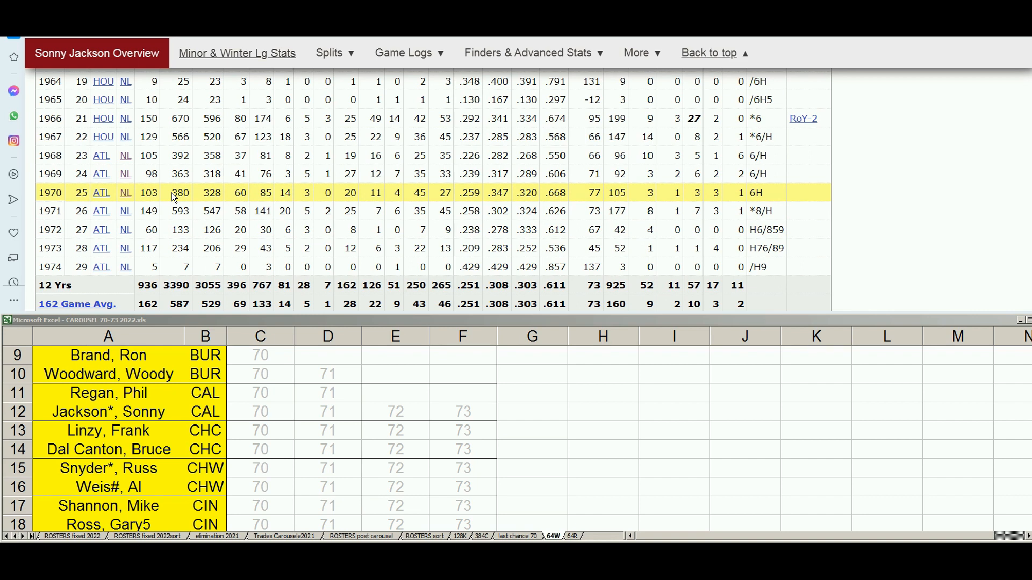
pyautogui.click(258, 471)
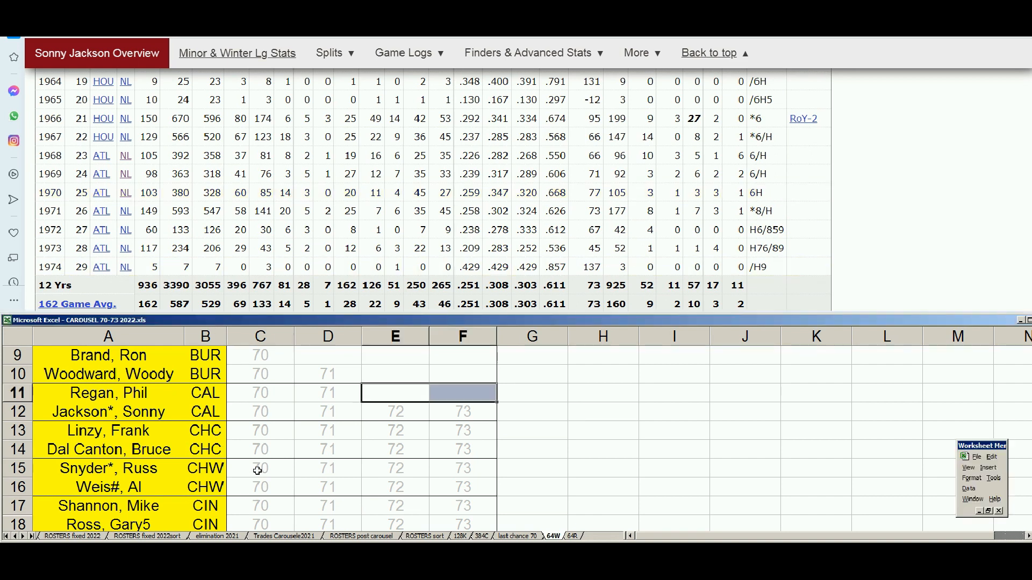
pyautogui.moveTo(269, 411); pyautogui.dragTo(298, 412)
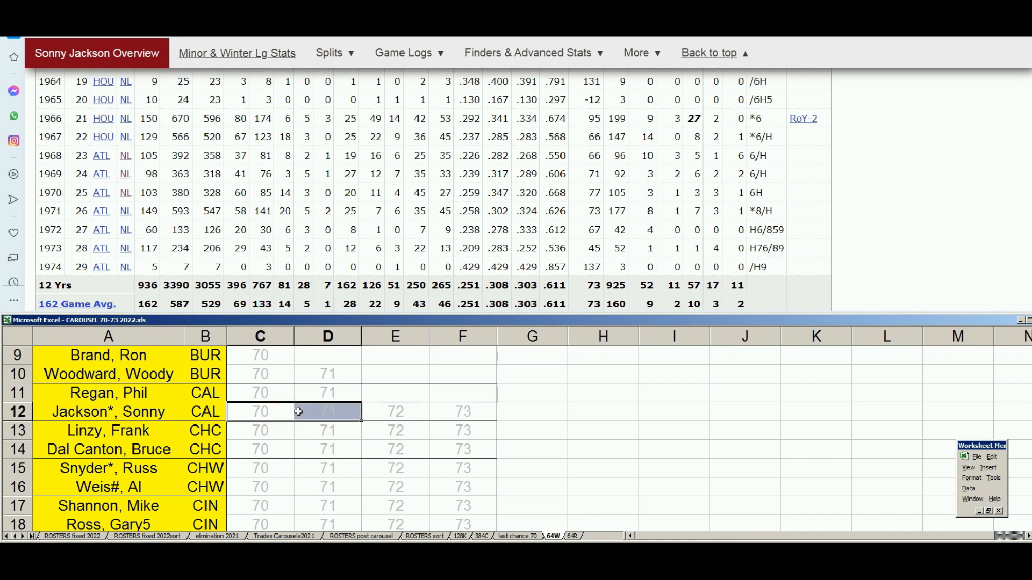
pyautogui.rightClick(299, 411)
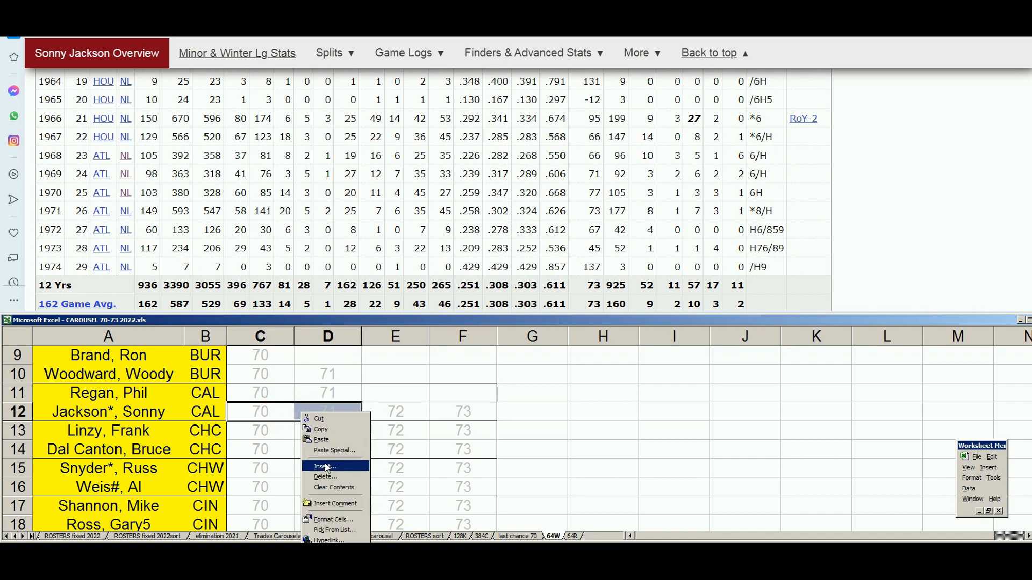
pyautogui.click(334, 519)
pyautogui.click(369, 461)
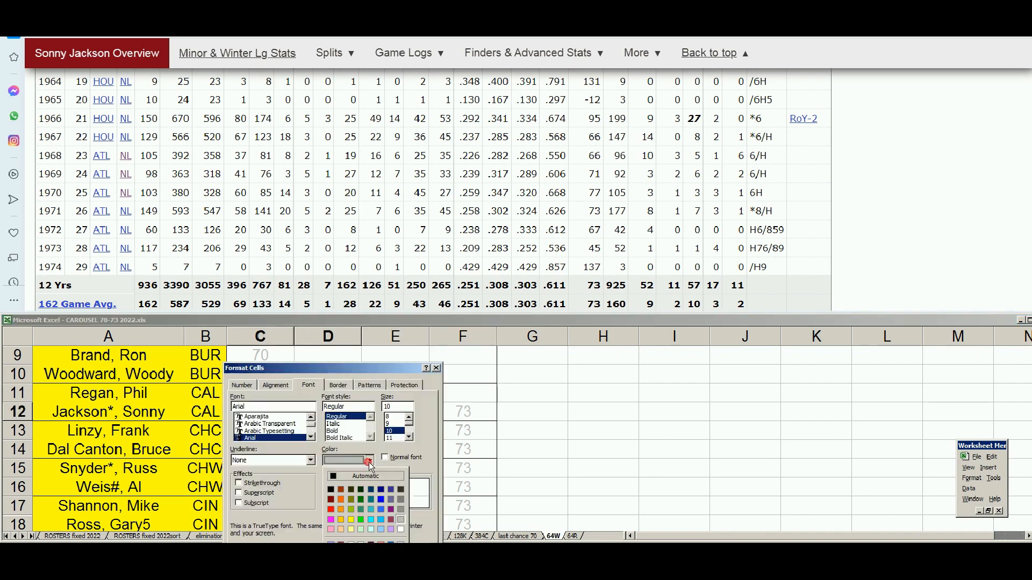
pyautogui.click(331, 490)
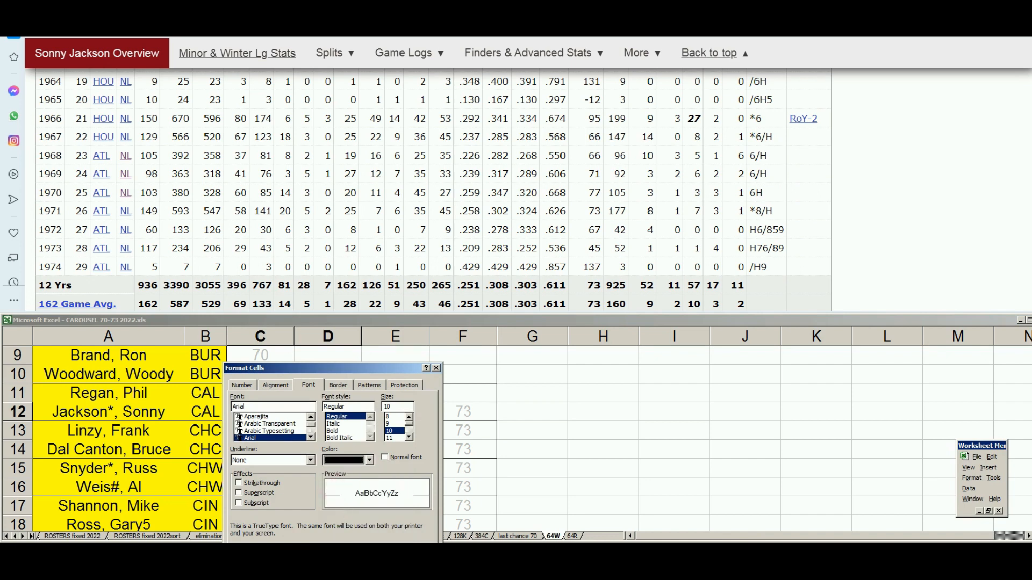
pyautogui.press('Return')
pyautogui.click(364, 476)
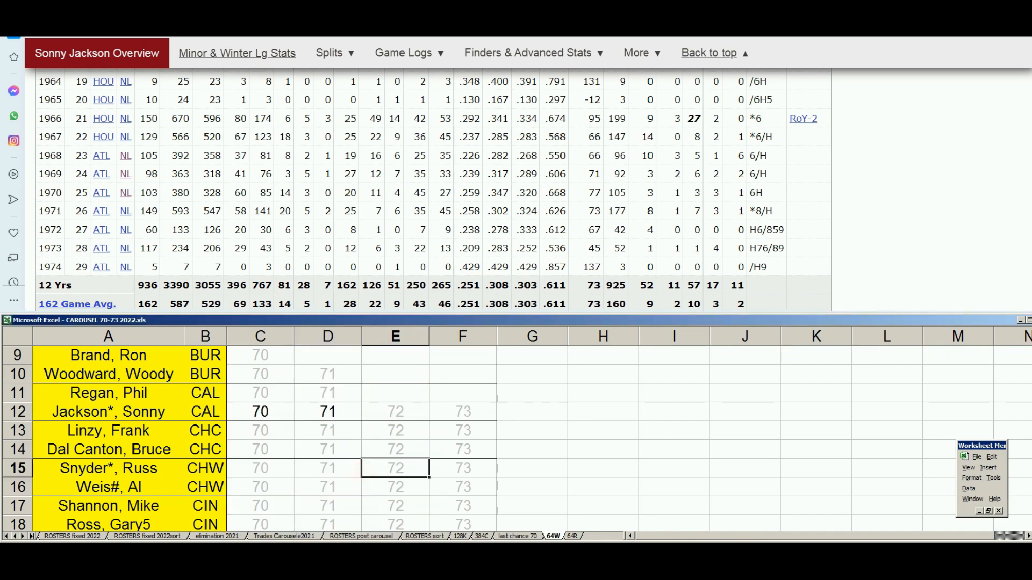
# Step: Look up Frank Linzy on Baseball Reference and examine his pitching seasons from 1970 to 1973
pyautogui.moveTo(1030, 108); pyautogui.dragTo(1031, 49)
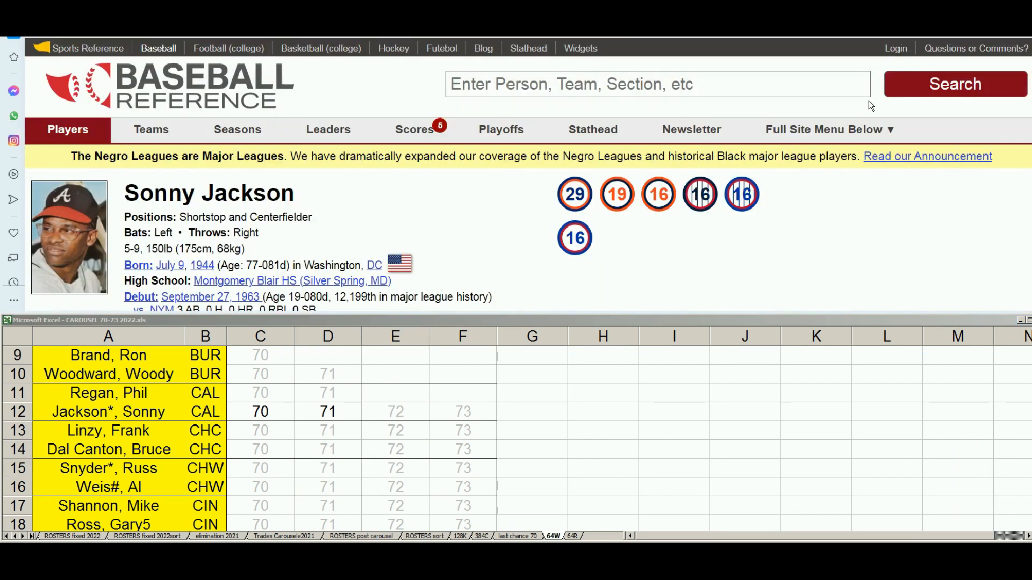
pyautogui.click(844, 86)
pyautogui.write('linzy')
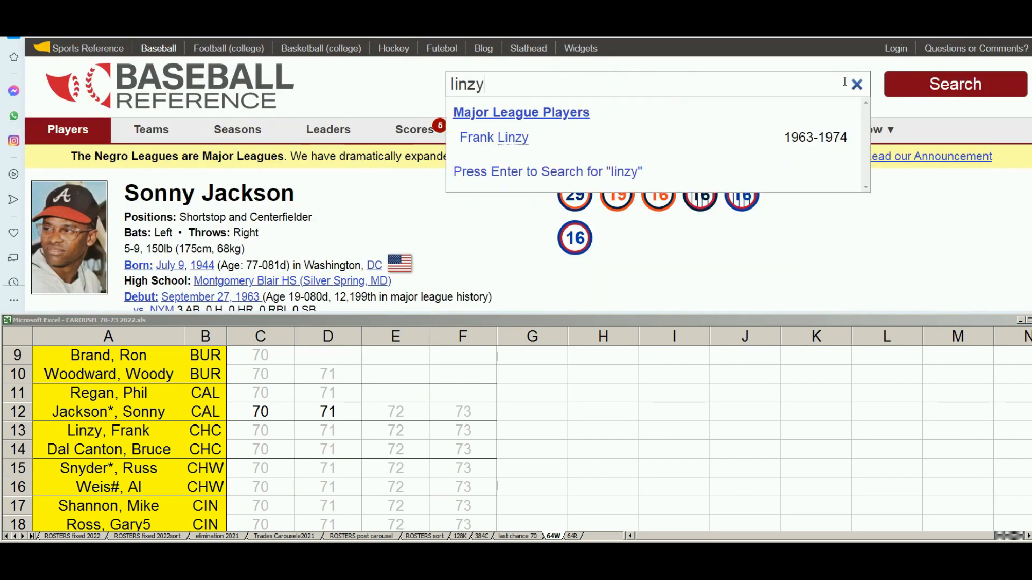
pyautogui.click(499, 138)
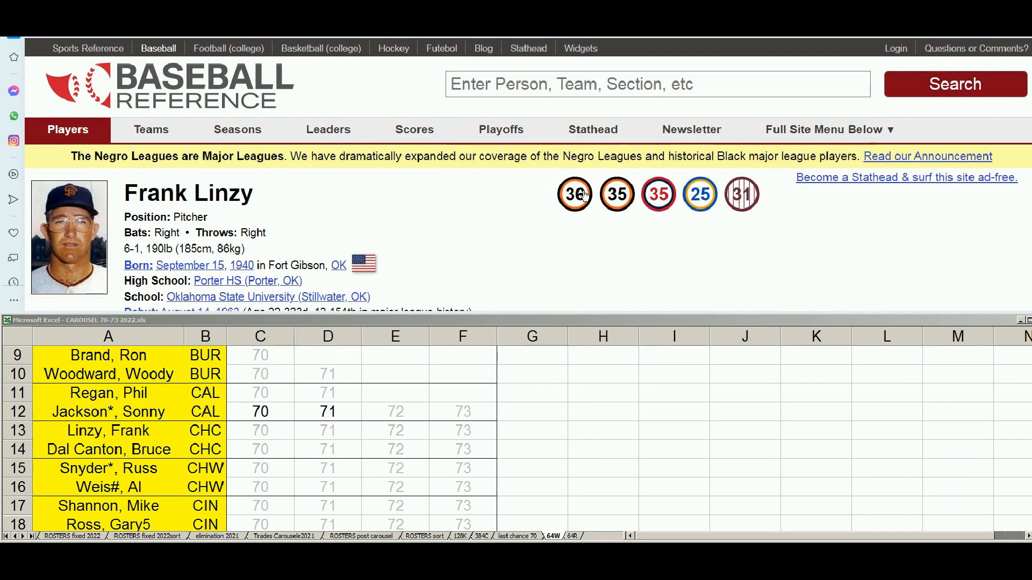
pyautogui.scroll(-15, 590, 202)
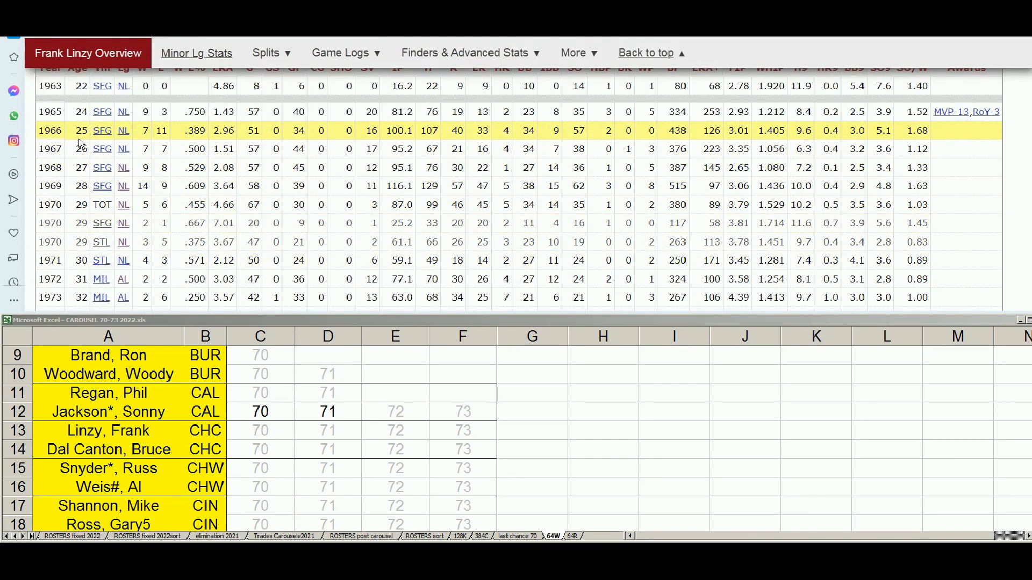
pyautogui.scroll(-2, 97, 137)
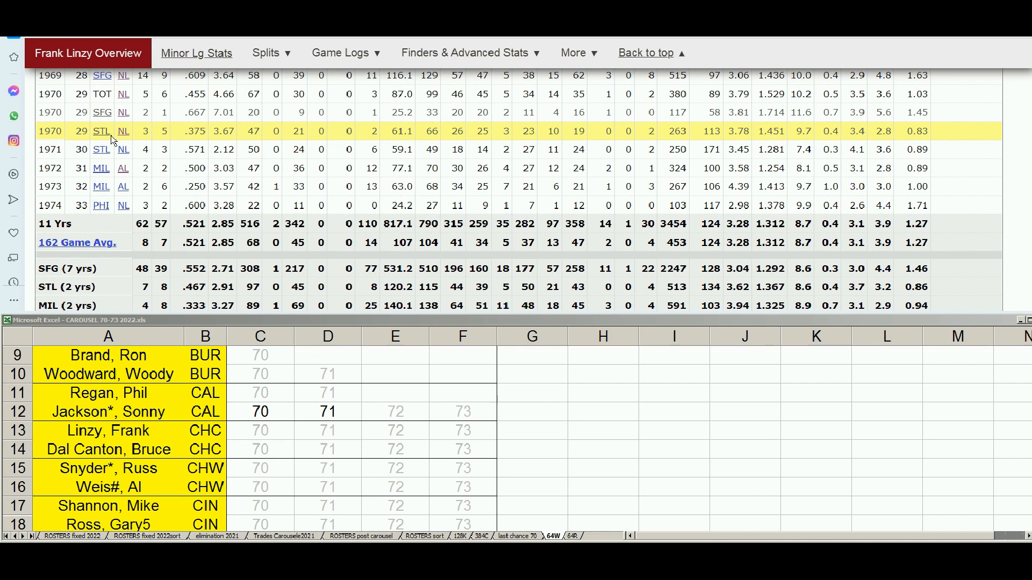
pyautogui.moveTo(223, 192)
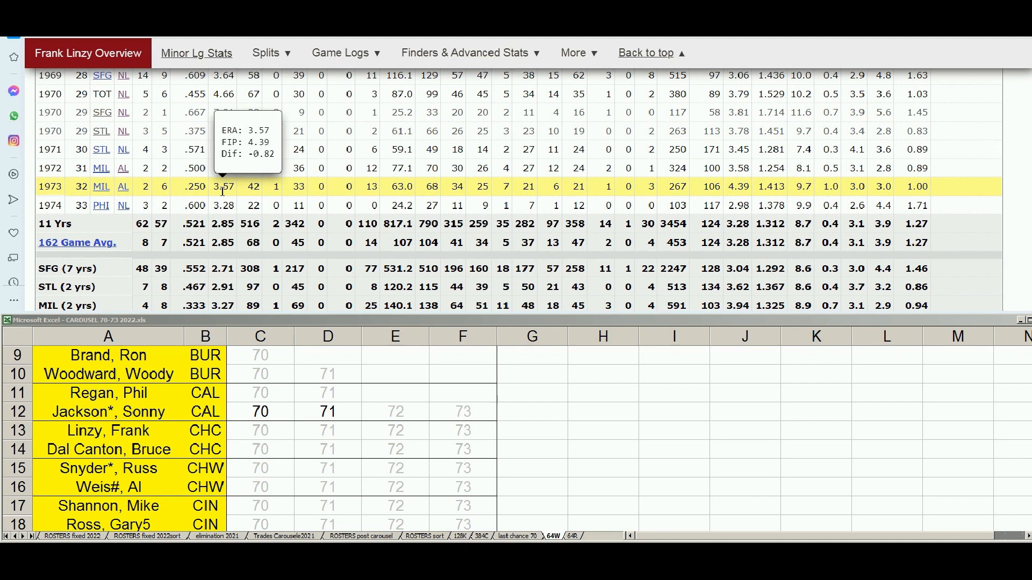
# Step: Set the font color of the 71 and 72 entries in Frank Linzy's spreadsheet row to black
pyautogui.click(319, 433)
pyautogui.moveTo(322, 434); pyautogui.dragTo(386, 434)
pyautogui.rightClick(392, 434)
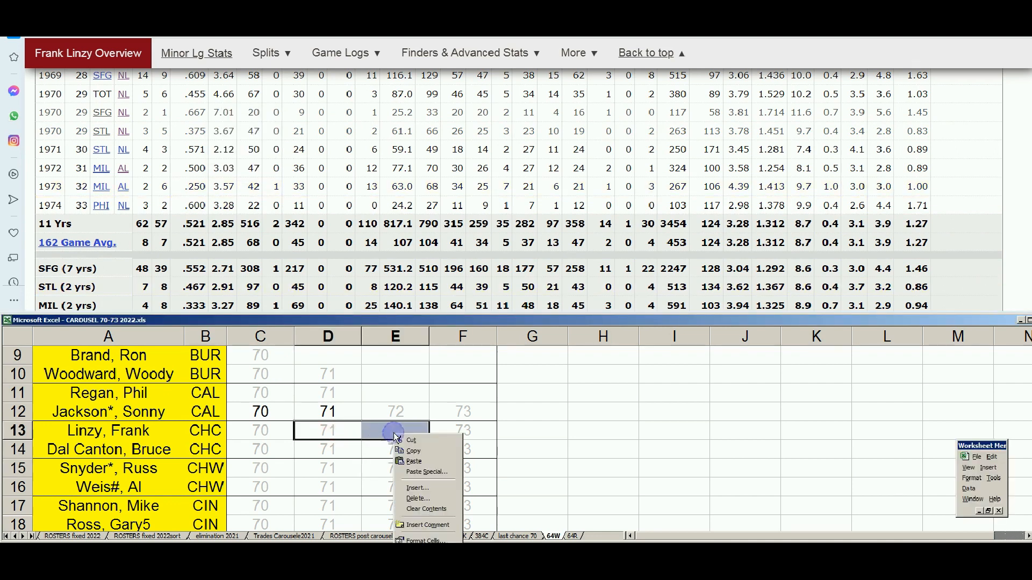
pyautogui.click(425, 540)
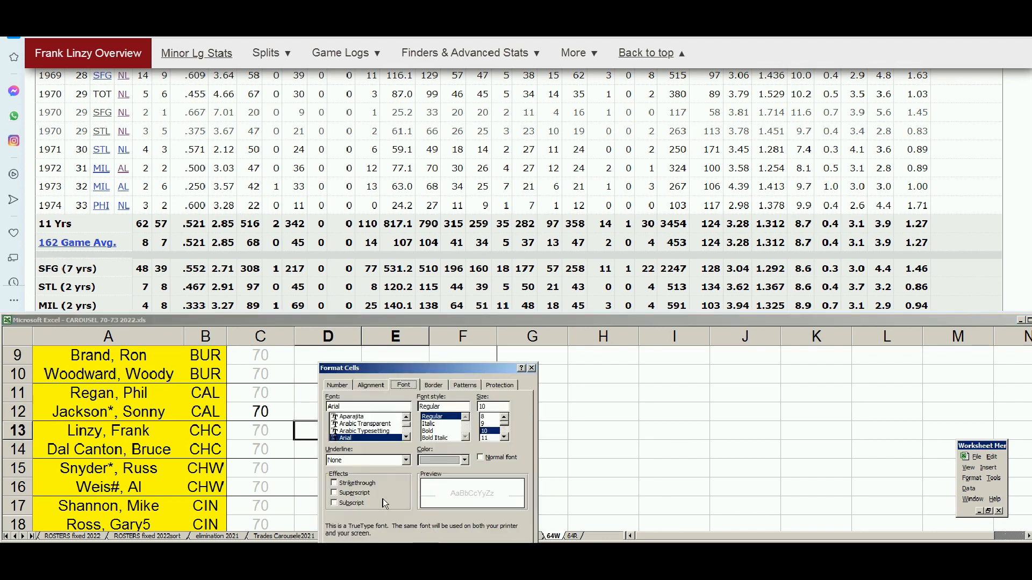
pyautogui.click(465, 462)
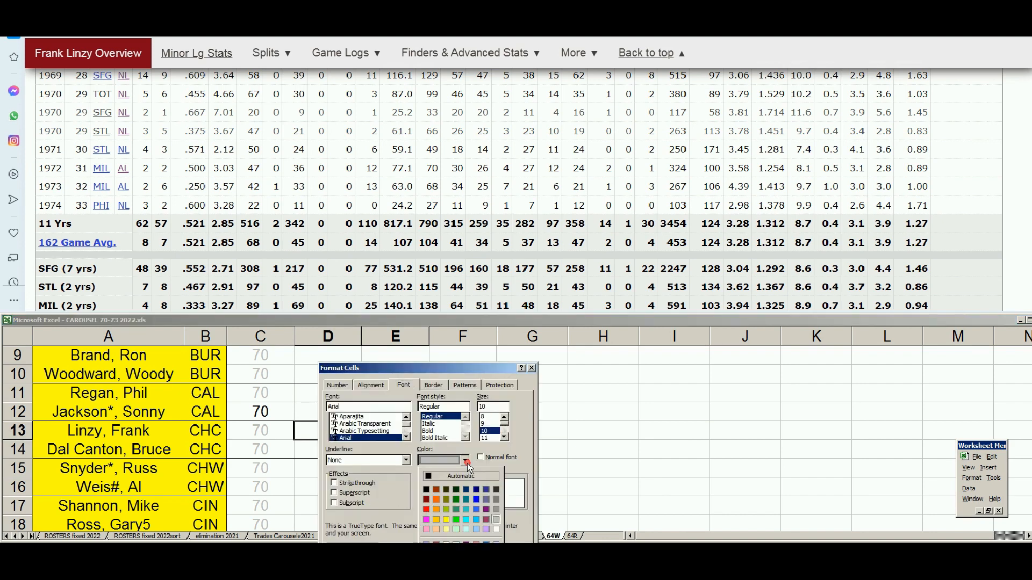
pyautogui.click(427, 489)
pyautogui.press('Return')
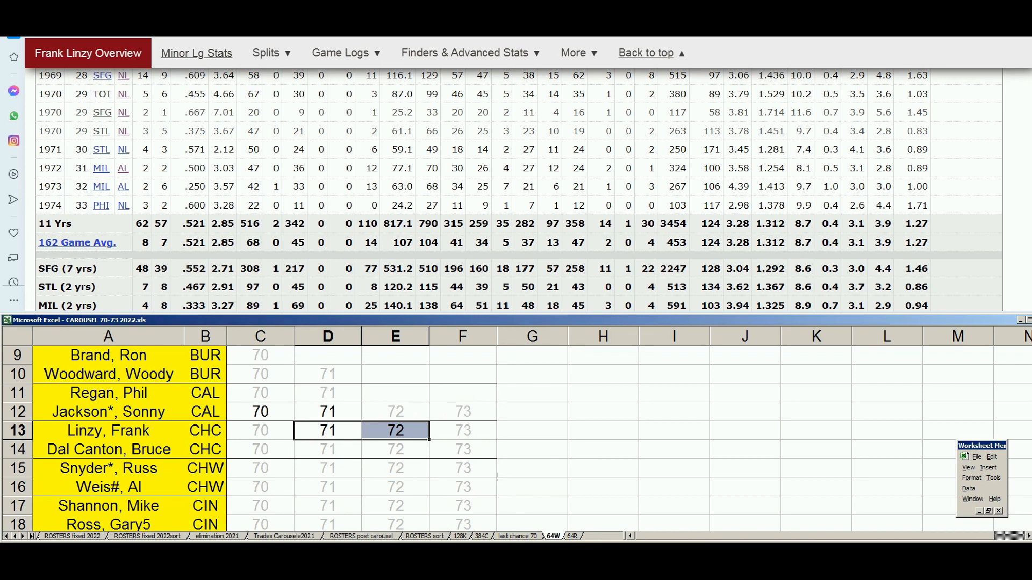
# Step: Look up Bruce Dal Canton on Baseball Reference and examine his pitching seasons from 1970 to 1973
pyautogui.scroll(10, 528, 174)
pyautogui.click(810, 83)
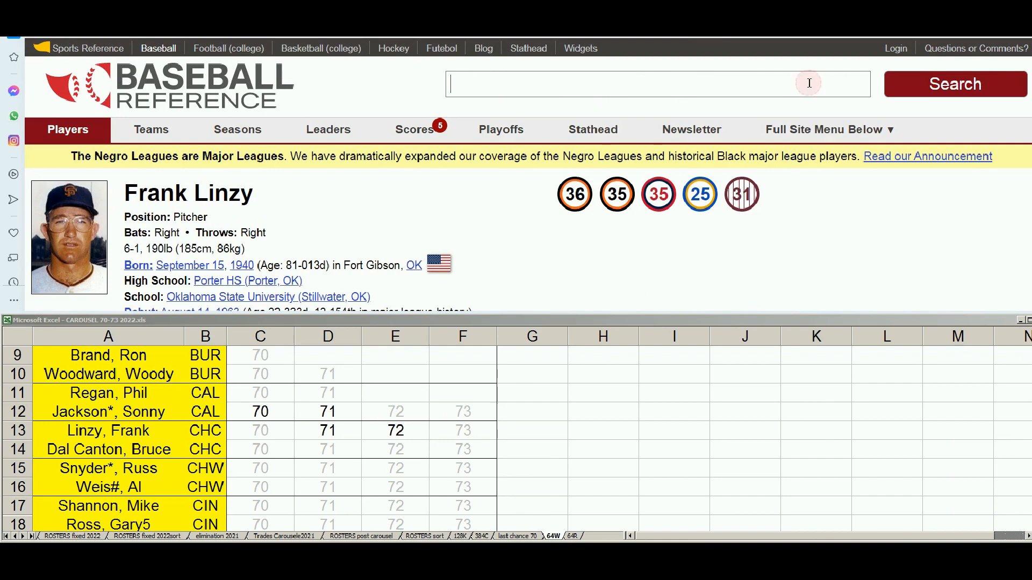
pyautogui.write('dal can')
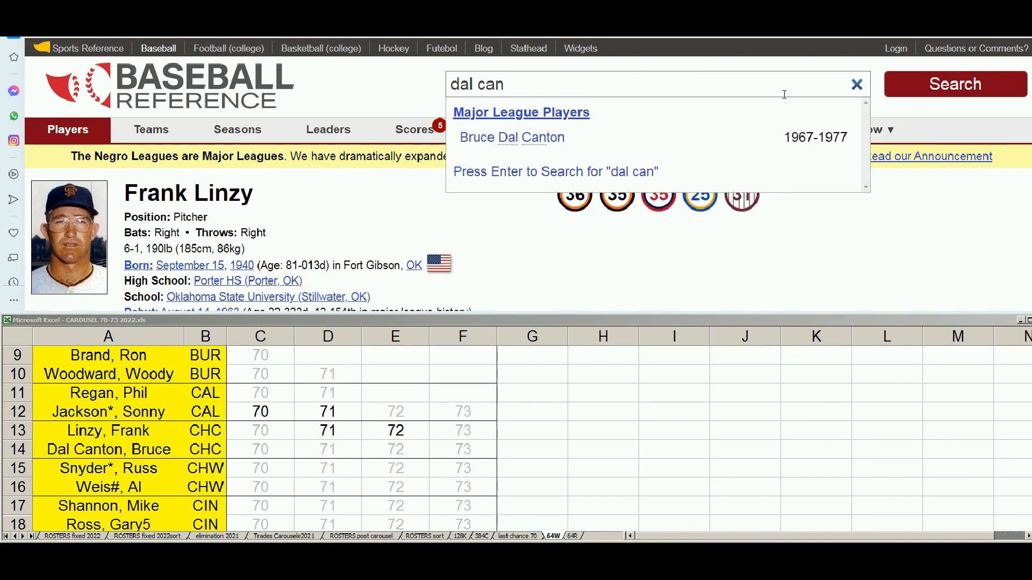
pyautogui.click(545, 142)
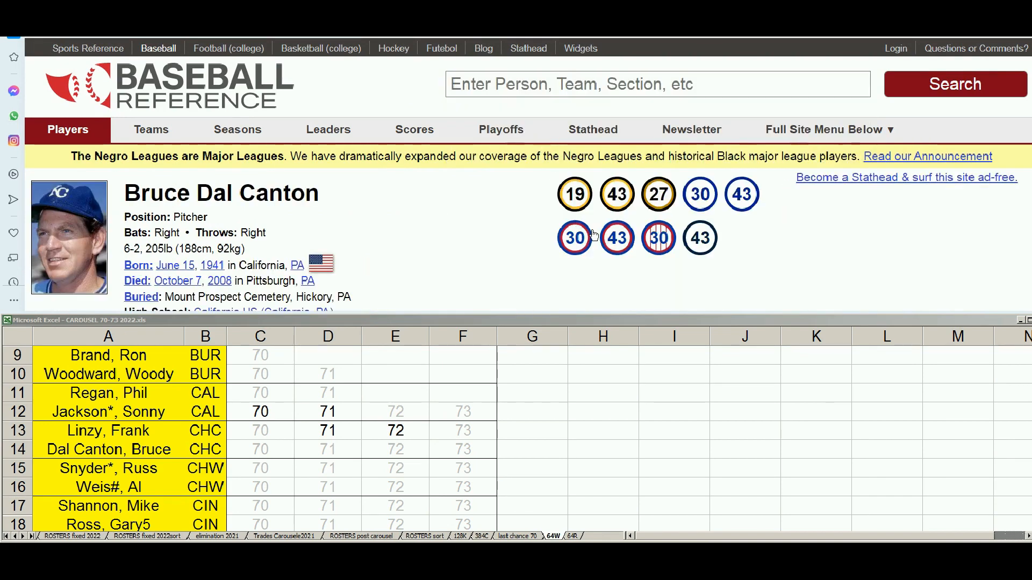
pyautogui.scroll(-10, 593, 234)
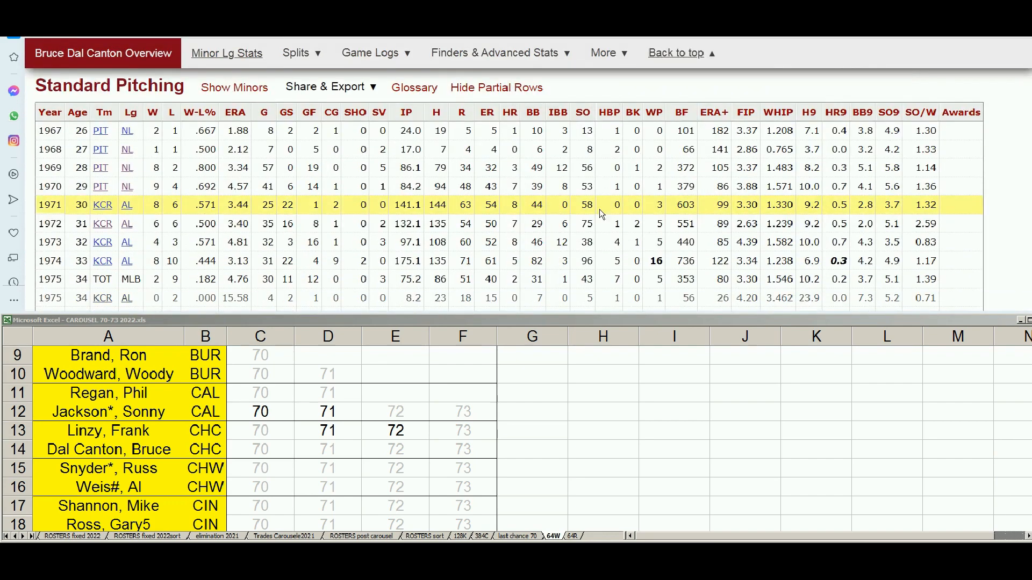
pyautogui.scroll(-2, 601, 214)
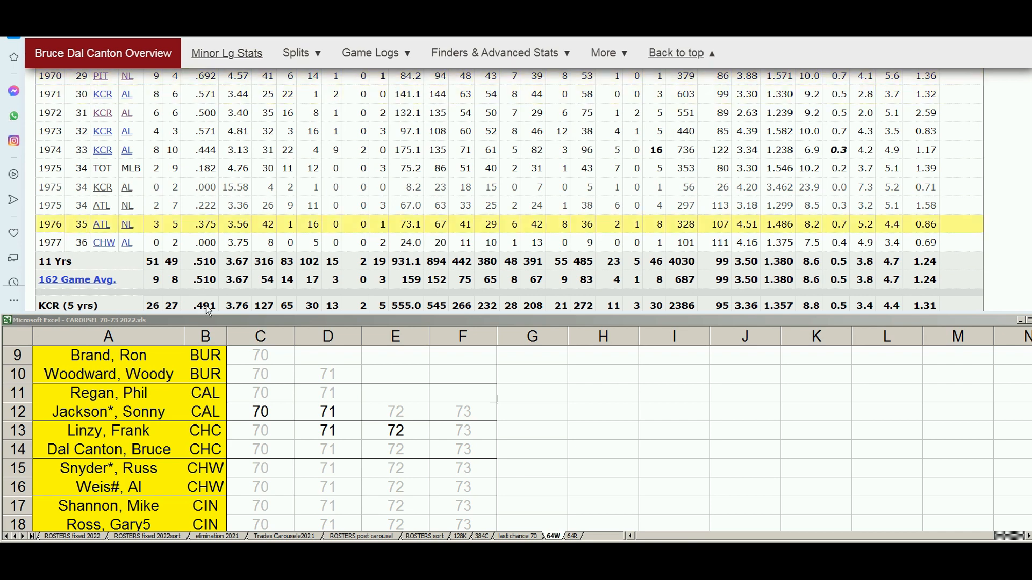
# Step: Set the font color of the 71 and 72 entries in Bruce Dal Canton's spreadsheet row to black
pyautogui.click(324, 454)
pyautogui.moveTo(324, 454); pyautogui.dragTo(376, 449)
pyautogui.rightClick(390, 448)
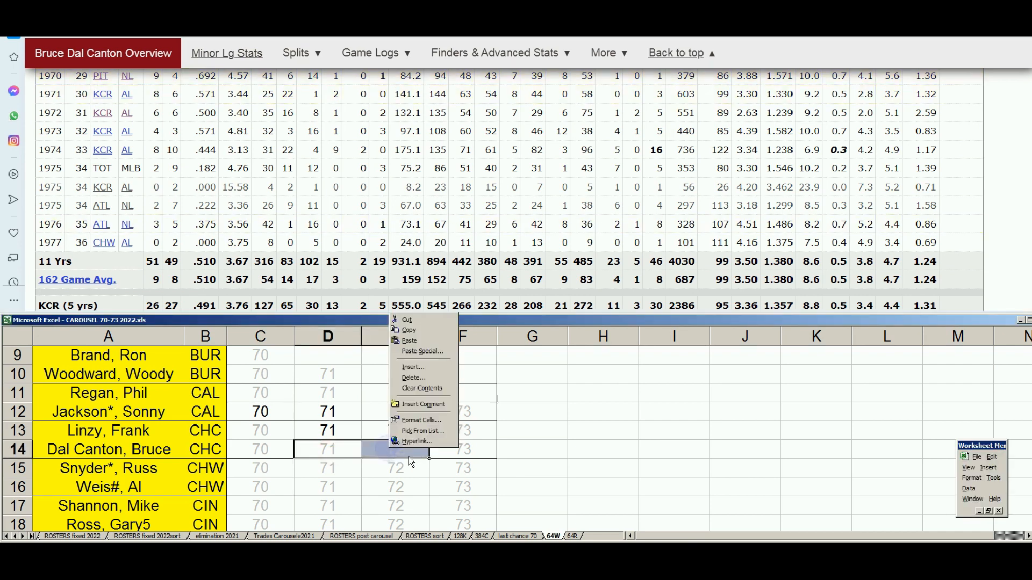
pyautogui.click(438, 425)
pyautogui.click(473, 411)
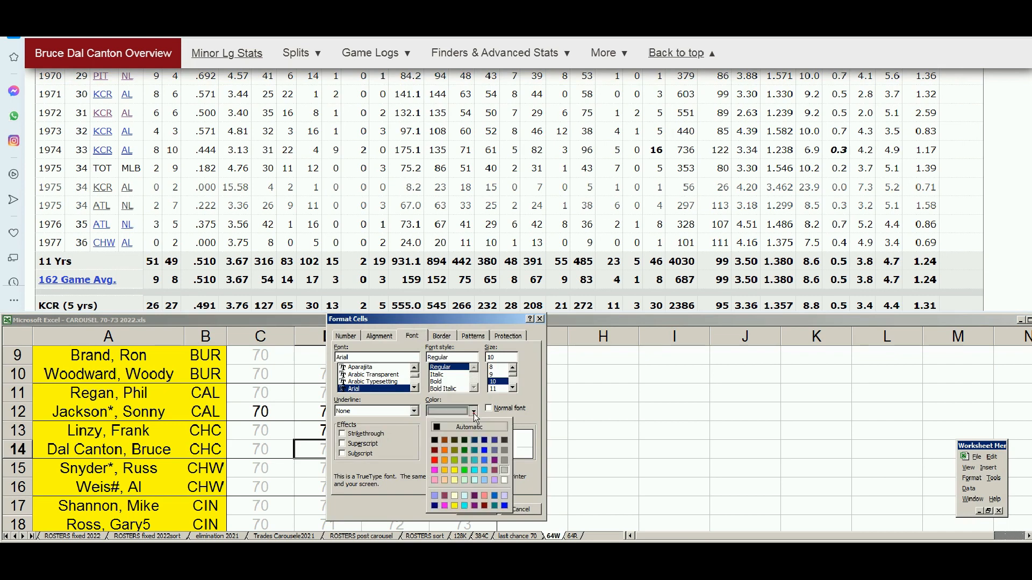
pyautogui.click(434, 438)
pyautogui.click(476, 509)
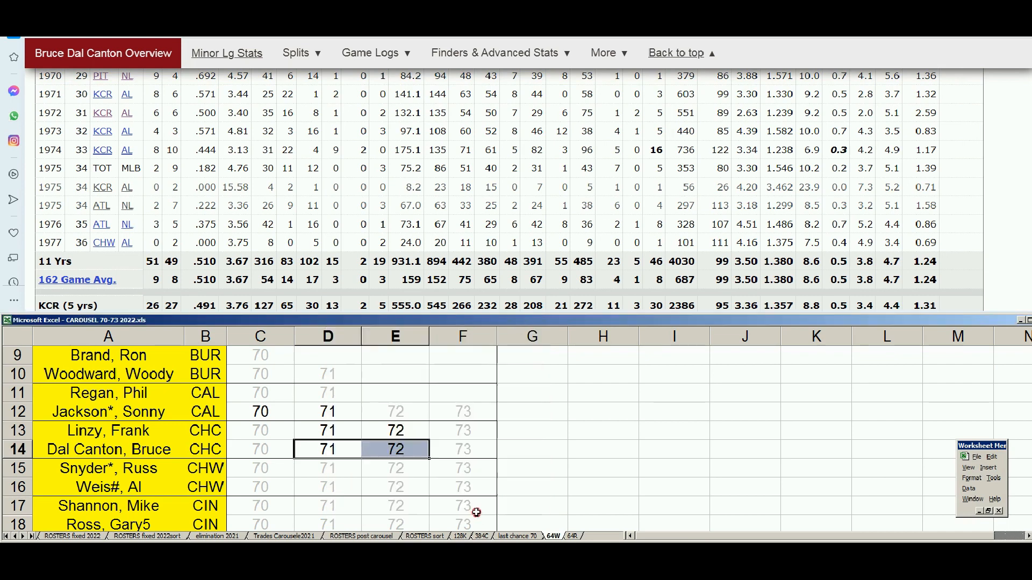
pyautogui.click(356, 467)
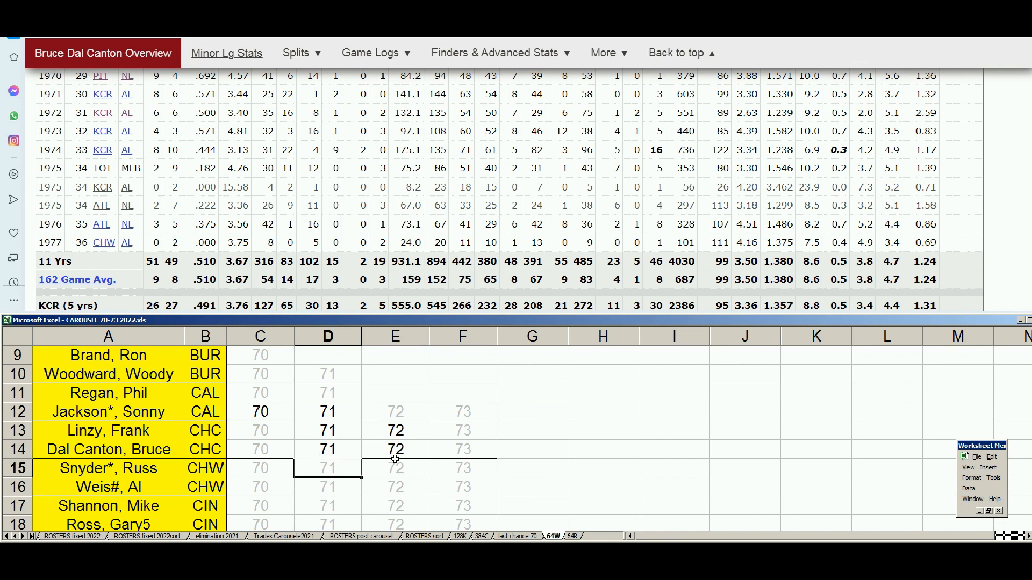
# Step: Look up Russ Snyder on Baseball Reference and examine his batting seasons from 1970 to 1973
pyautogui.moveTo(1031, 73); pyautogui.dragTo(1031, 46)
pyautogui.click(823, 81)
pyautogui.write('russ smy')
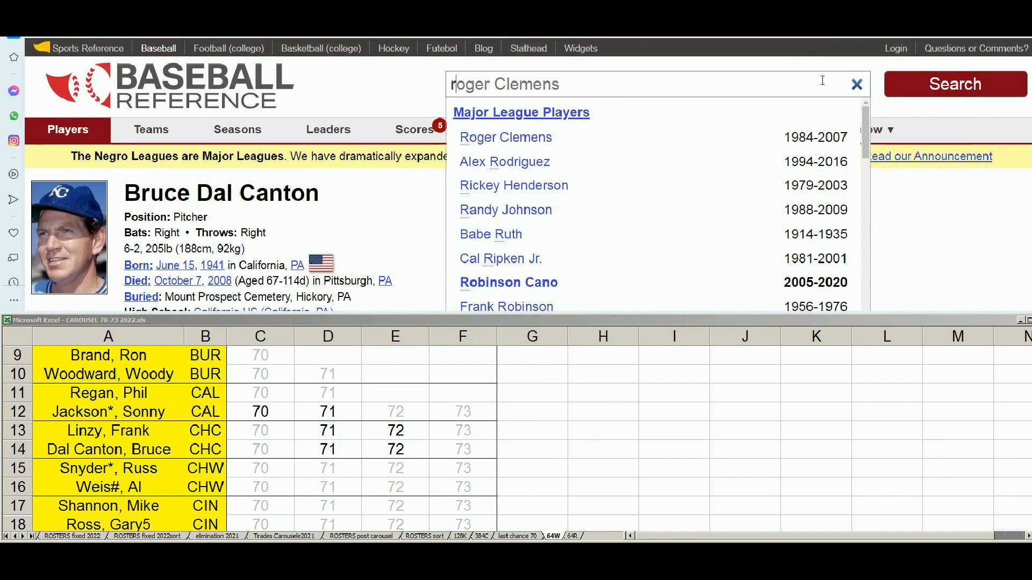
pyautogui.press('BackSpace')
pyautogui.press('BackSpace')
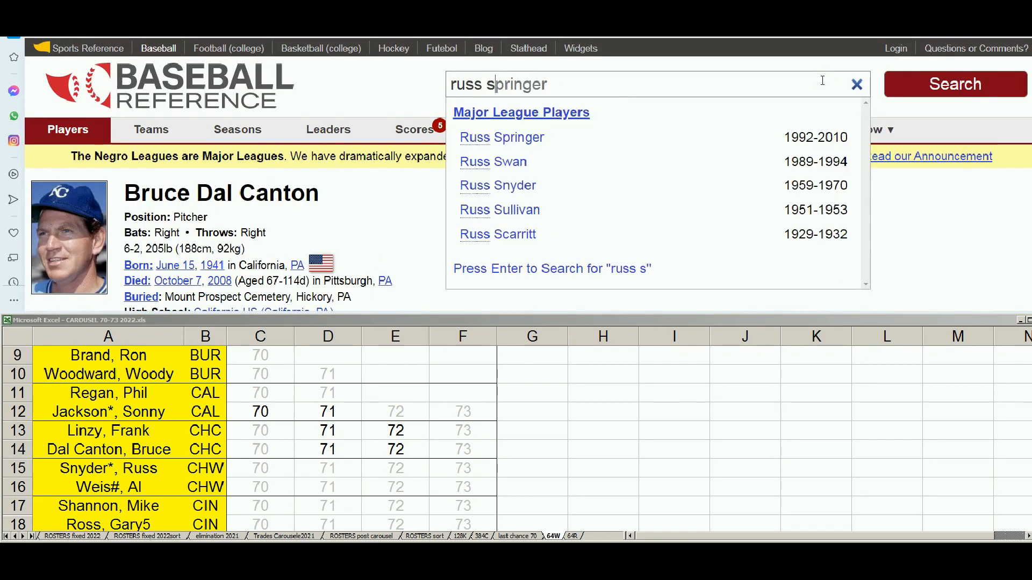
pyautogui.write('nyd')
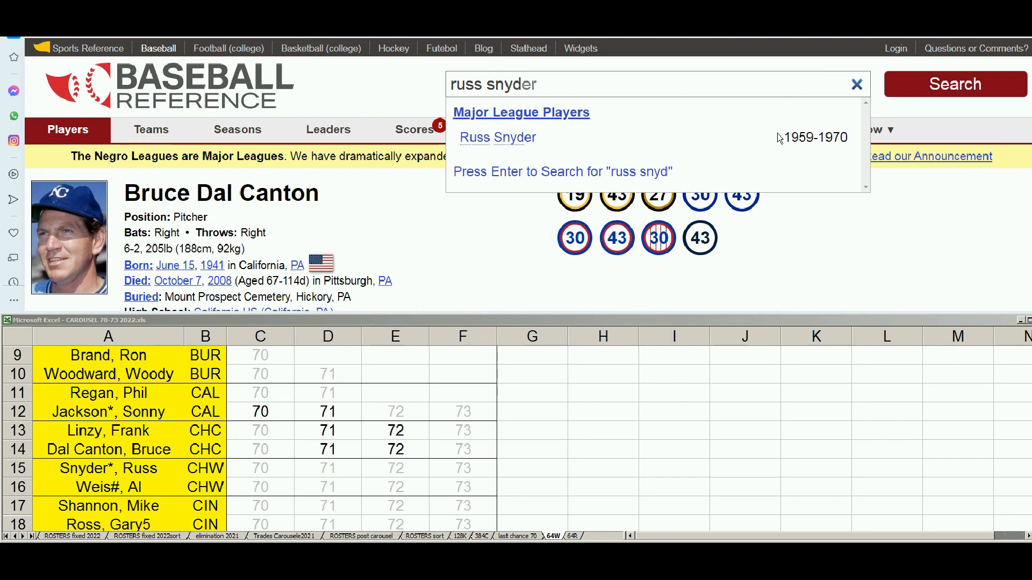
pyautogui.click(525, 135)
pyautogui.scroll(-2, 680, 185)
pyautogui.scroll(-15, 687, 190)
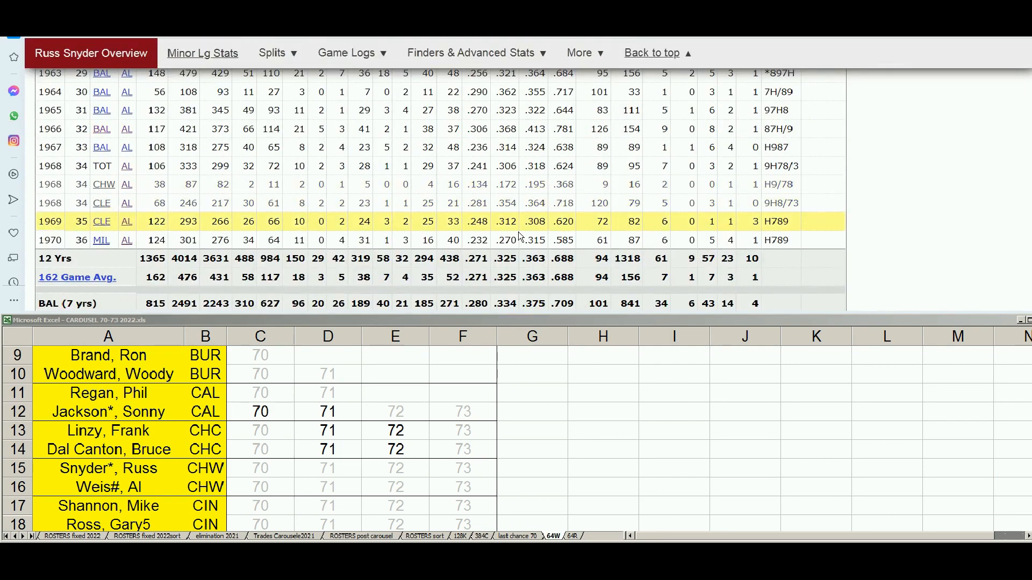
pyautogui.click(474, 240)
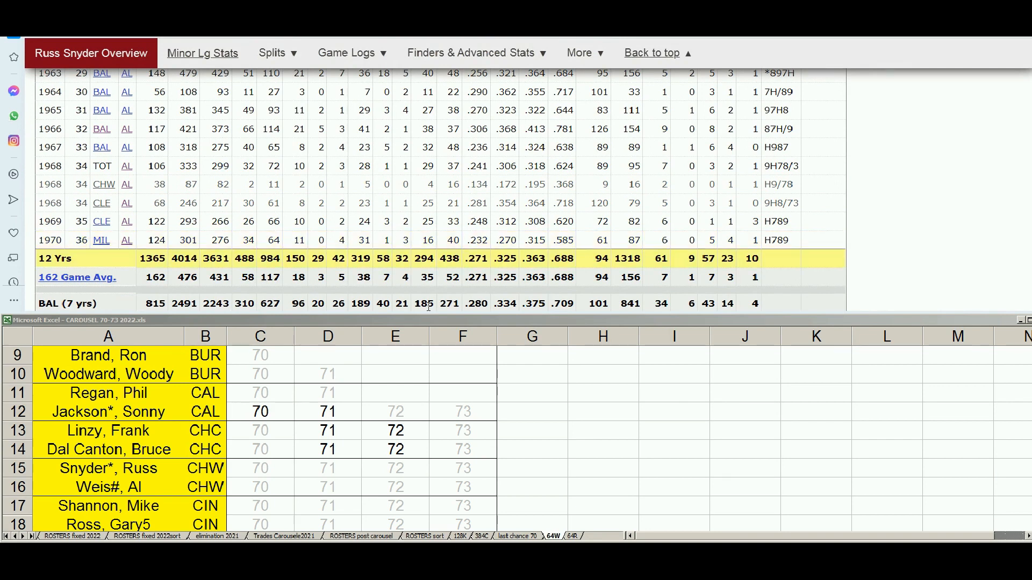
# Step: Clear the 71, 72 and 73 entries in Russ Snyder's spreadsheet row
pyautogui.click(331, 472)
pyautogui.moveTo(331, 472); pyautogui.dragTo(442, 471)
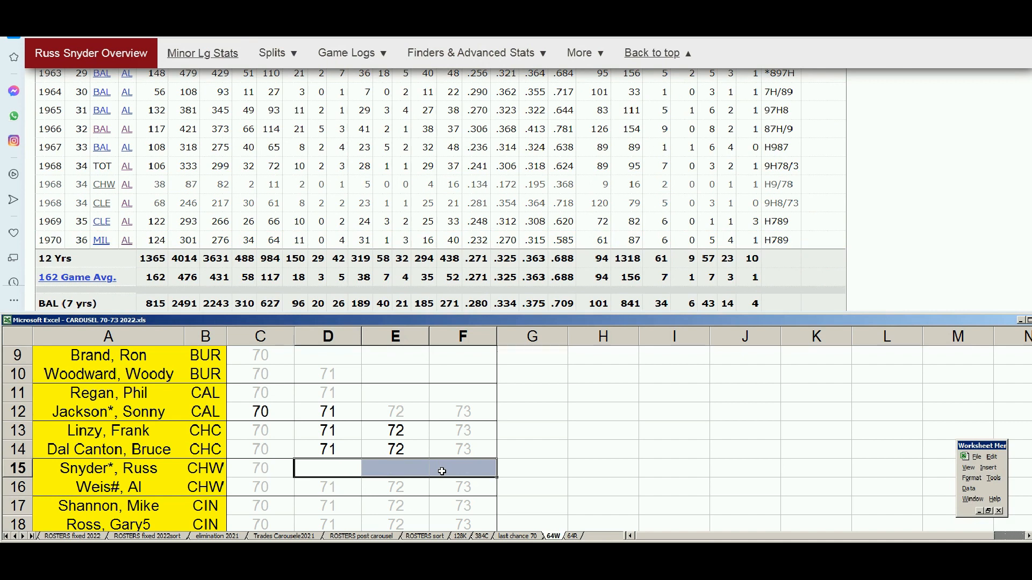
pyautogui.click(281, 465)
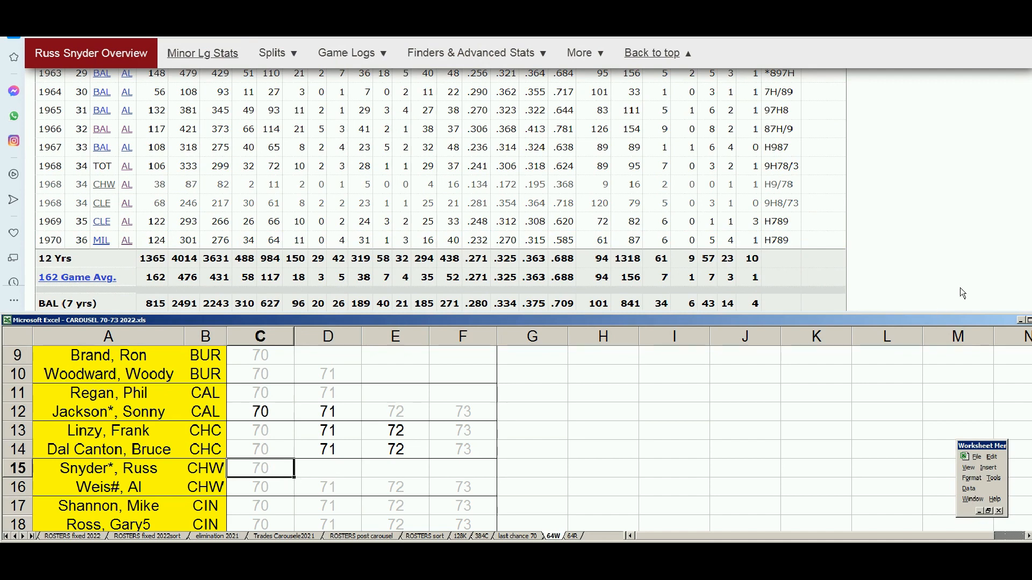
# Step: Look up Al Weis on Baseball Reference and examine his batting seasons from 1970 to 1973
pyautogui.moveTo(1031, 91); pyautogui.dragTo(1031, 45)
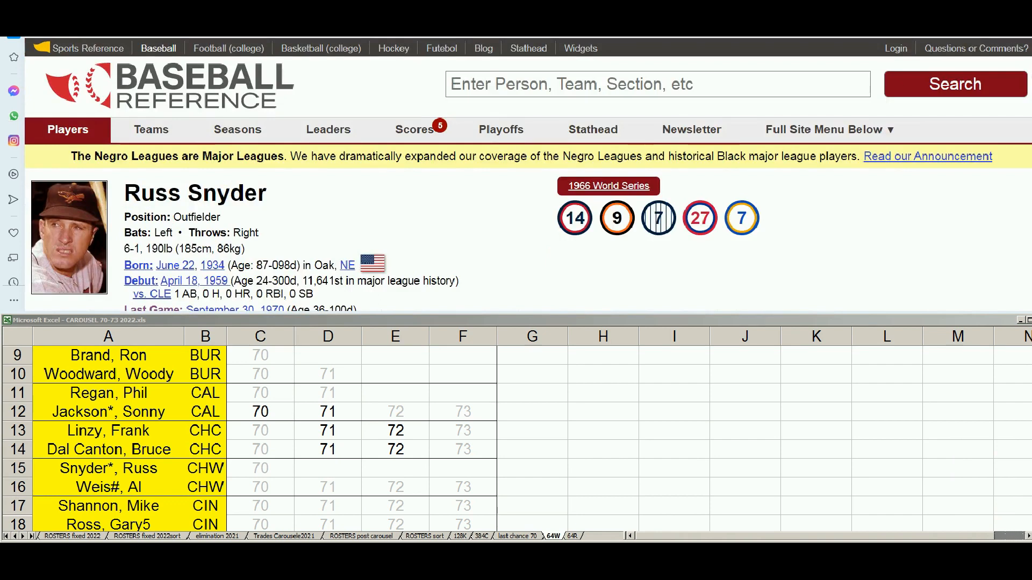
pyautogui.click(617, 84)
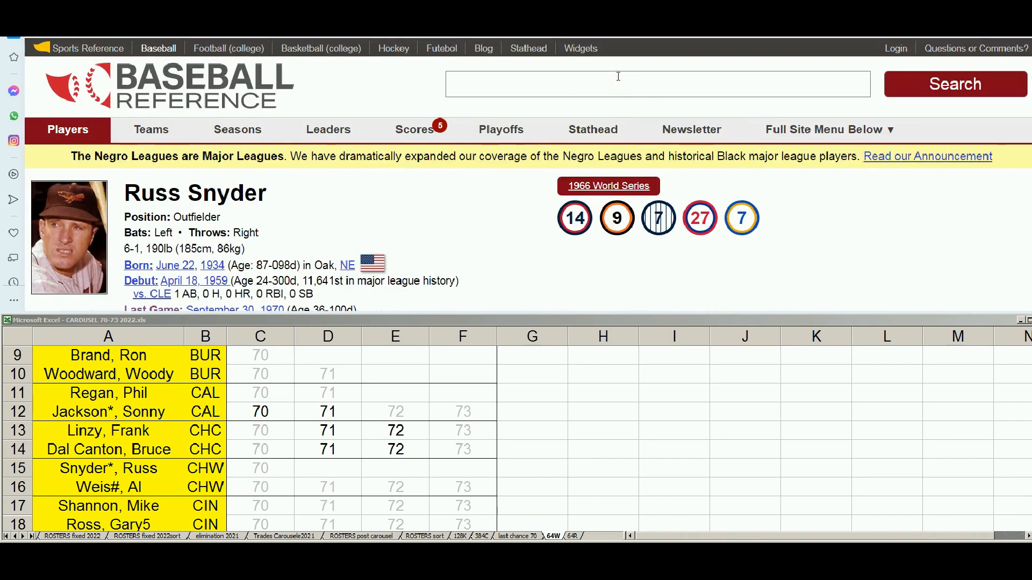
pyautogui.write('weis')
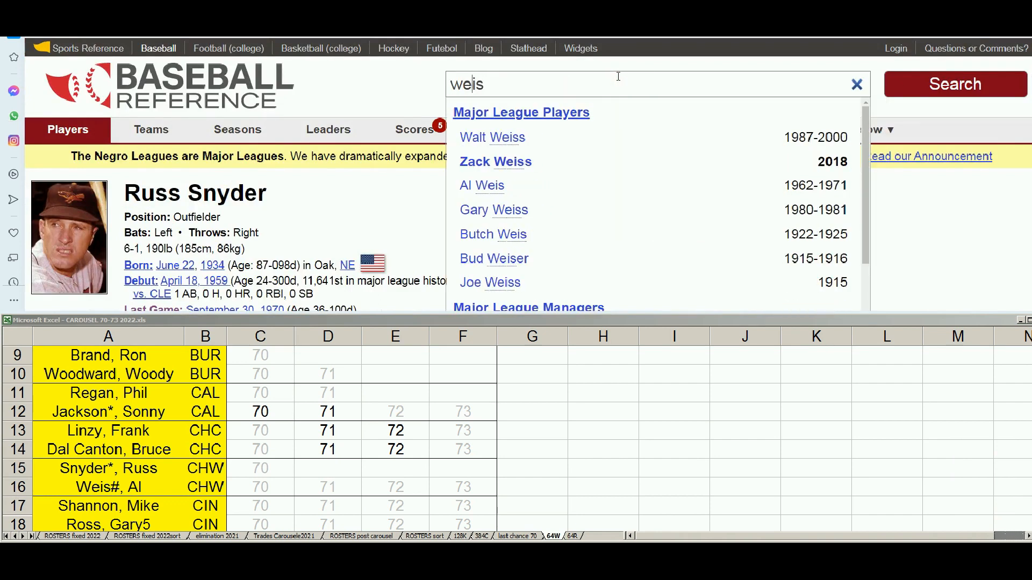
pyautogui.write('al')
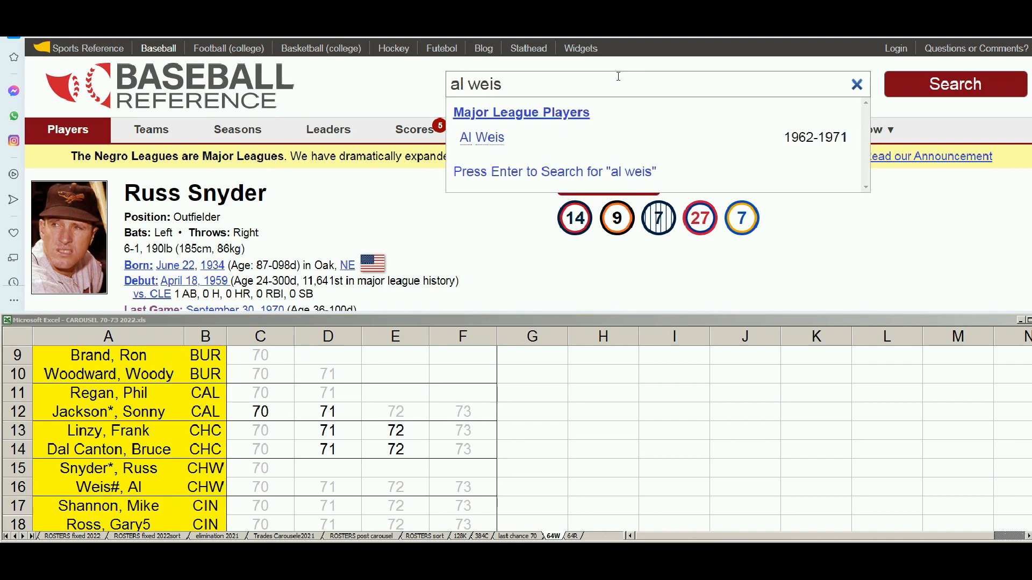
pyautogui.click(501, 137)
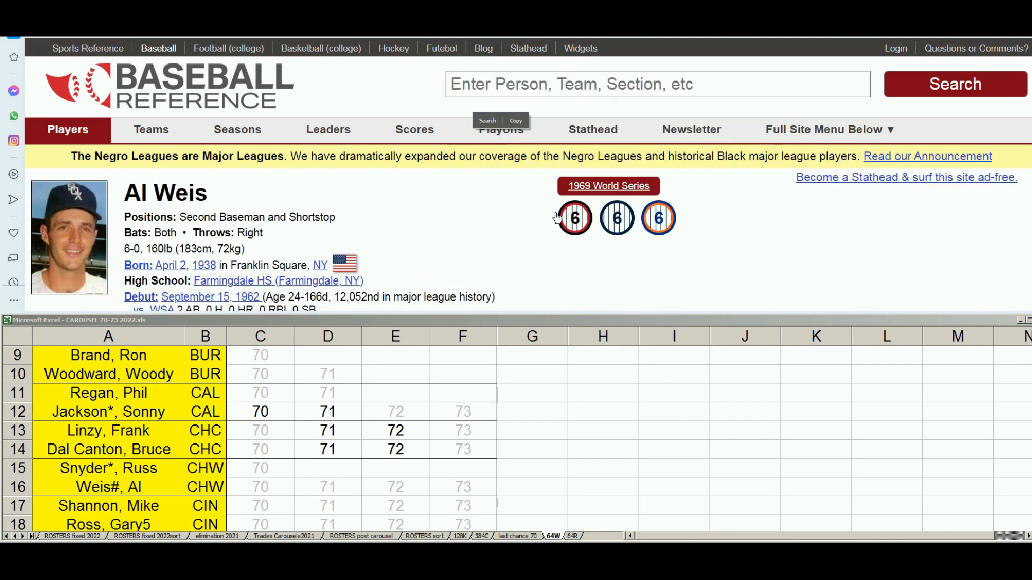
pyautogui.scroll(-10, 564, 210)
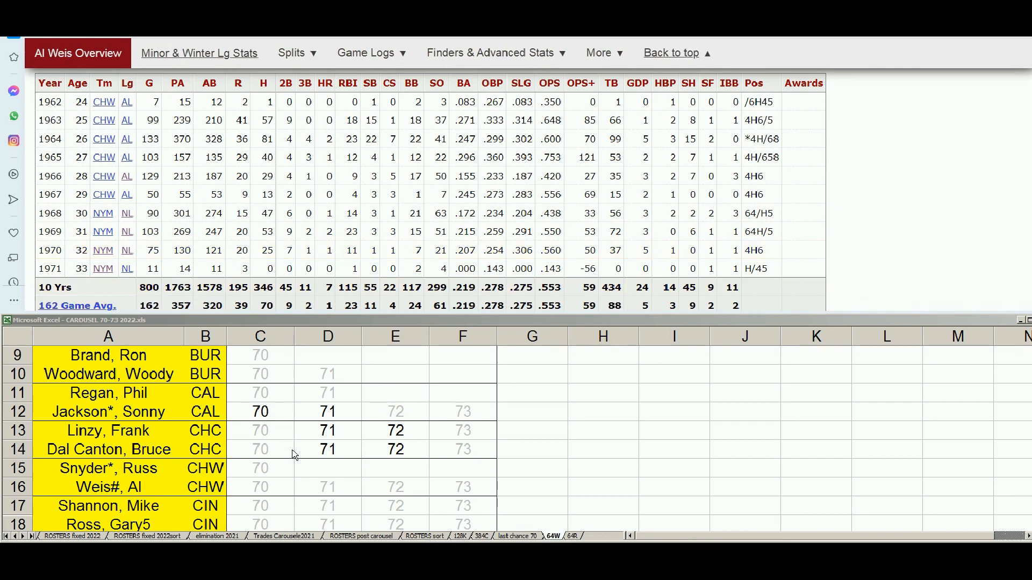
# Step: Clear the 71, 72 and 73 entries in Al Weis's spreadsheet row
pyautogui.click(334, 486)
pyautogui.moveTo(334, 486); pyautogui.dragTo(459, 491)
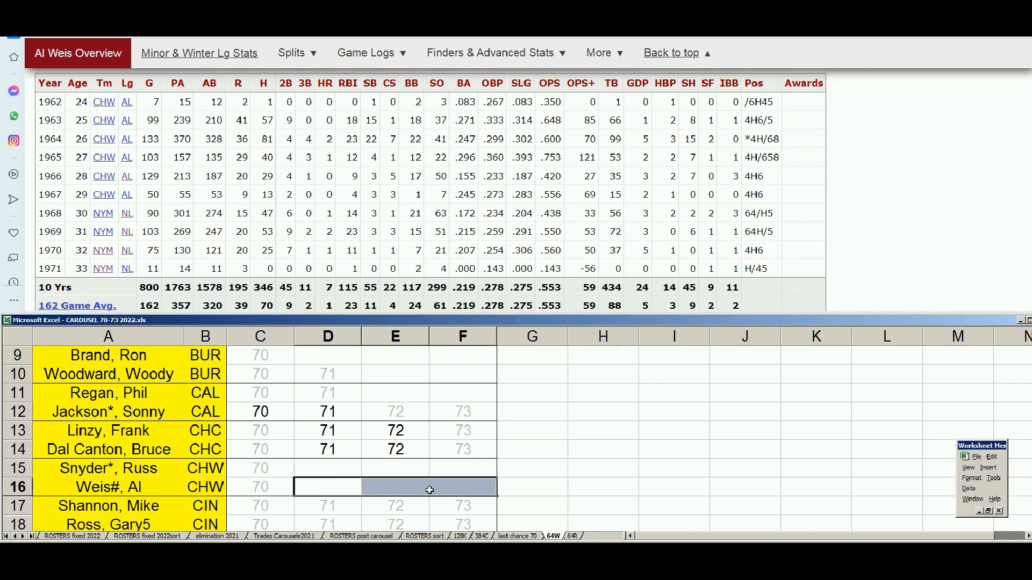
pyautogui.click(279, 488)
# Step: Look up Mike Shannon, the next player on the sheet, on Baseball Reference and examine his batting seasons from 1970 to 1973
pyautogui.scroll(-2, 281, 490)
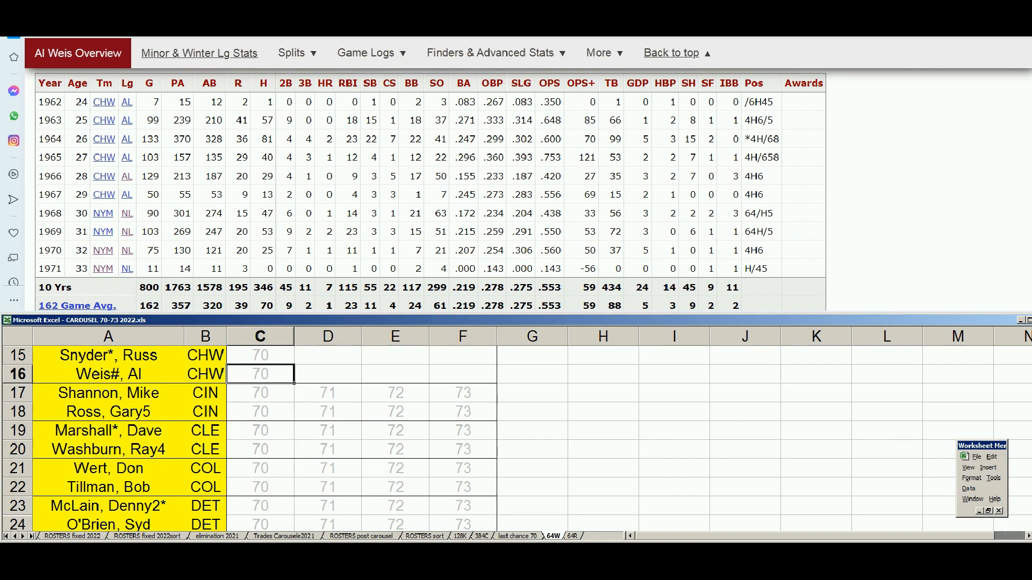
pyautogui.scroll(-1, 516, 438)
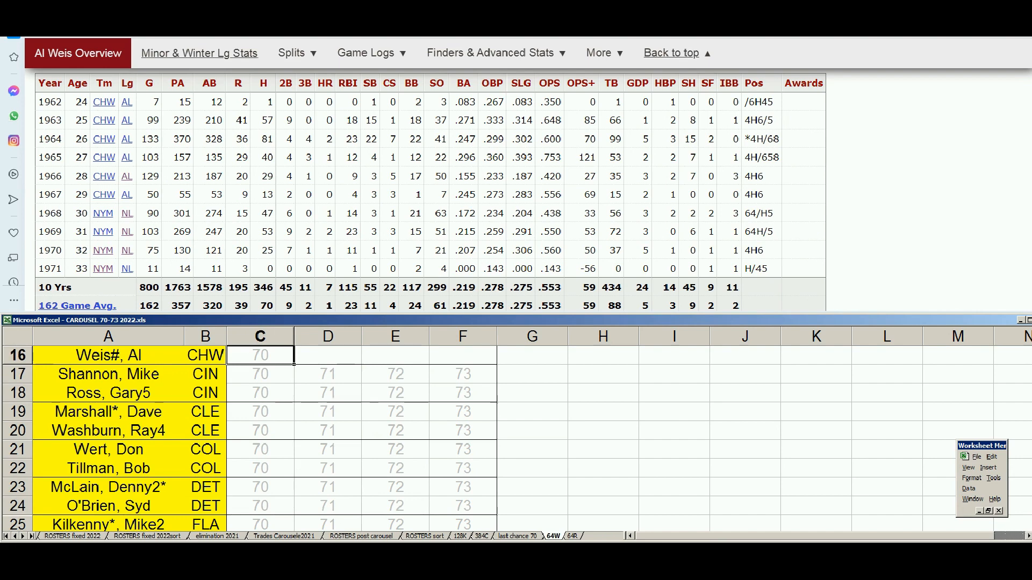
pyautogui.scroll(-1, 516, 438)
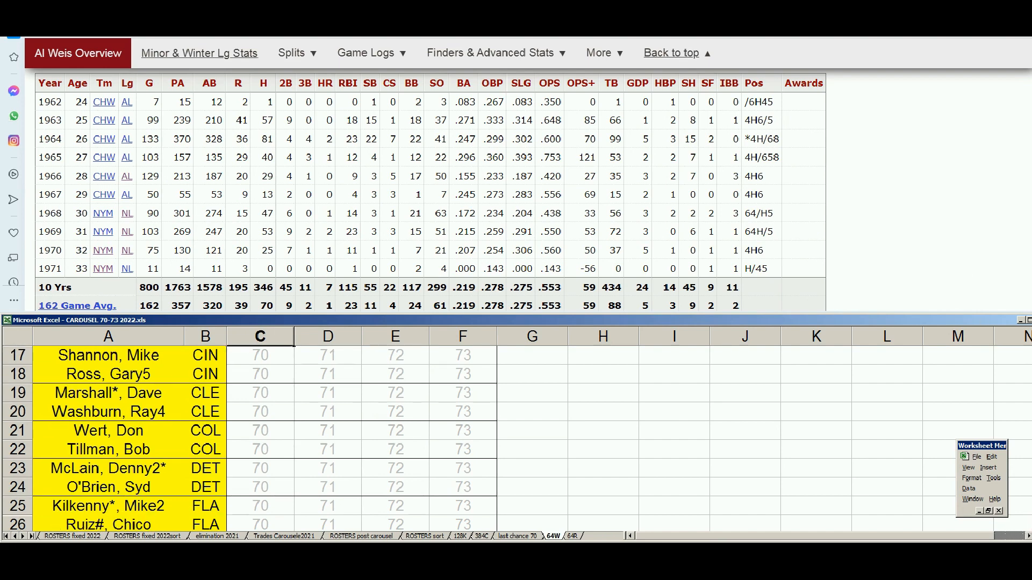
pyautogui.click(672, 53)
pyautogui.click(776, 86)
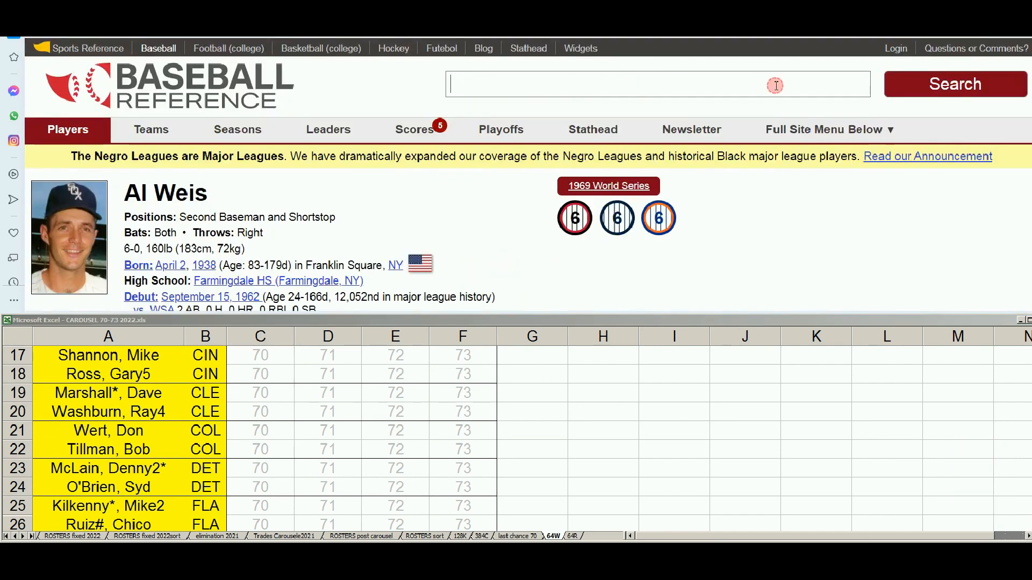
pyautogui.write('shannon')
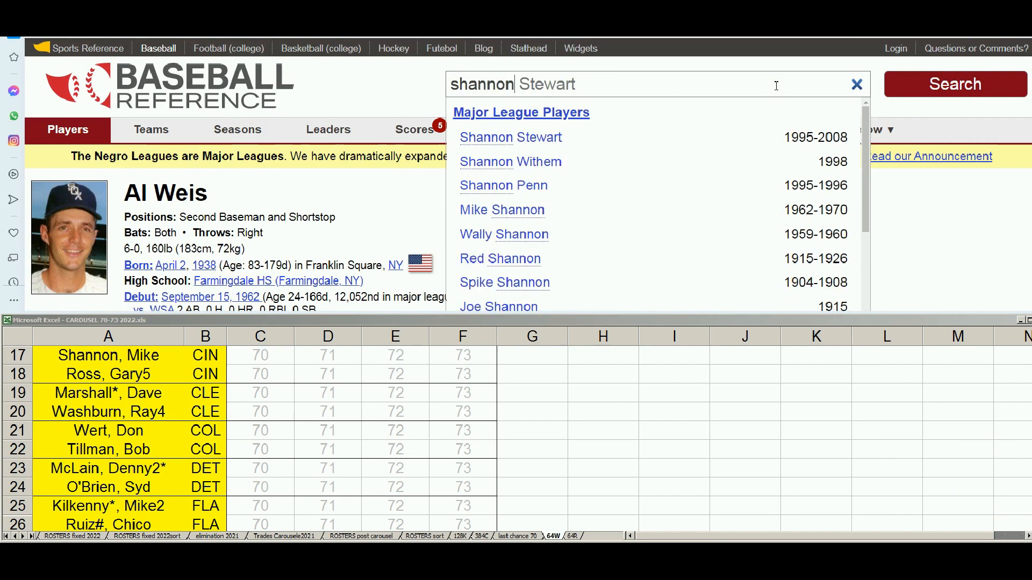
pyautogui.press('Left')
pyautogui.press('Left')
pyautogui.press('Left')
pyautogui.press('Left')
pyautogui.press('Left')
pyautogui.press('Left')
pyautogui.press('Left')
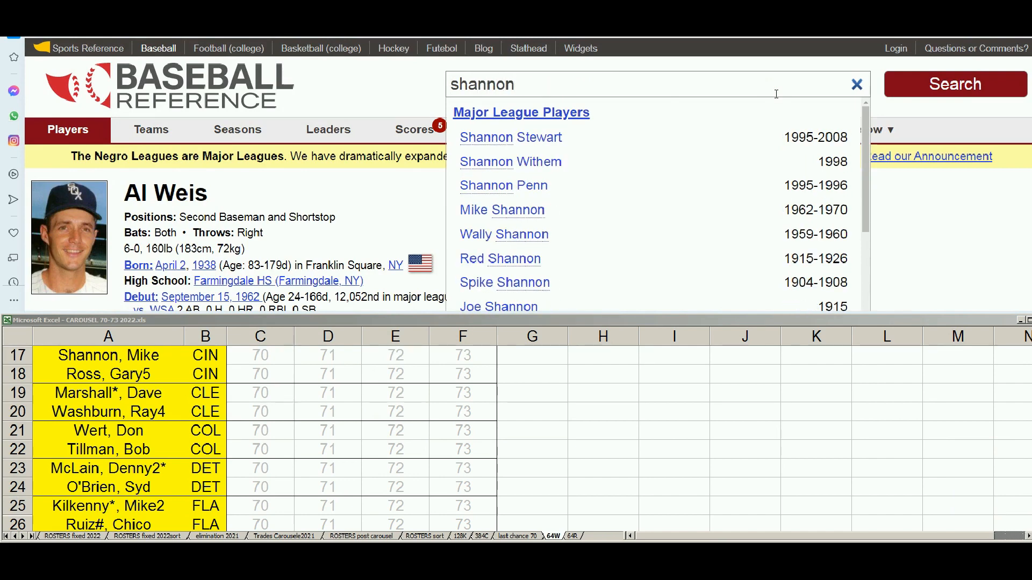
pyautogui.click(546, 209)
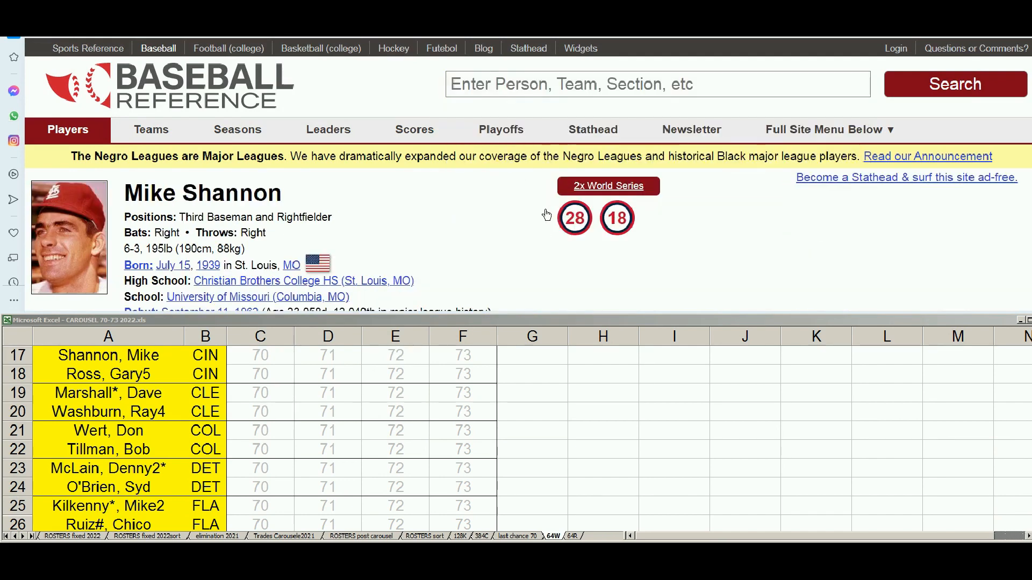
pyautogui.scroll(-15, 546, 215)
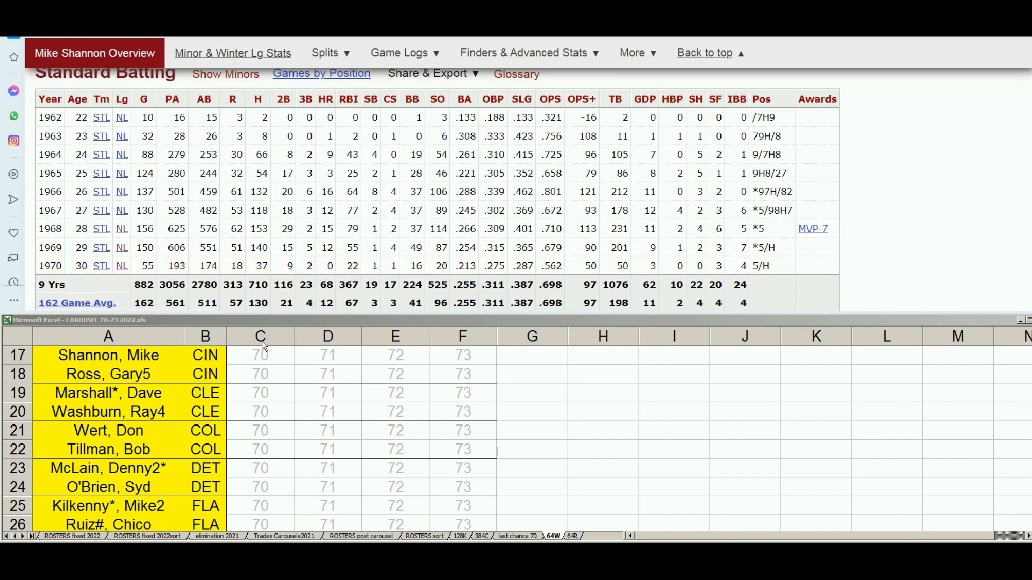
# Step: Clear the 71, 72 and 73 entries in Mike Shannon's spreadsheet row
pyautogui.click(325, 357)
pyautogui.moveTo(327, 357); pyautogui.dragTo(455, 358)
pyautogui.press('Delete')
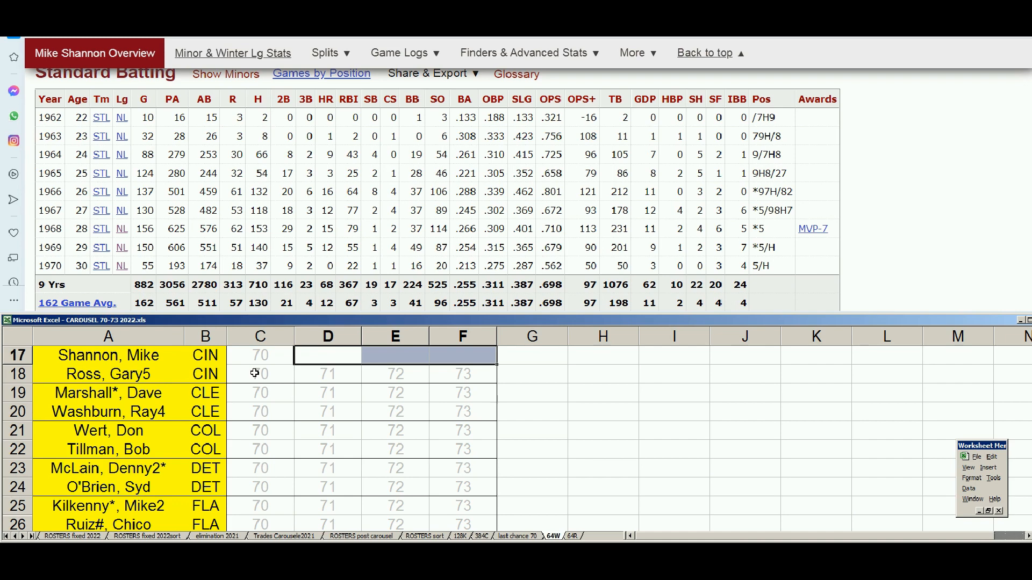
# Step: Look up Gary Ross on Baseball Reference and examine his pitching seasons from 1970 to 1973
pyautogui.moveTo(1031, 89); pyautogui.dragTo(1031, 48)
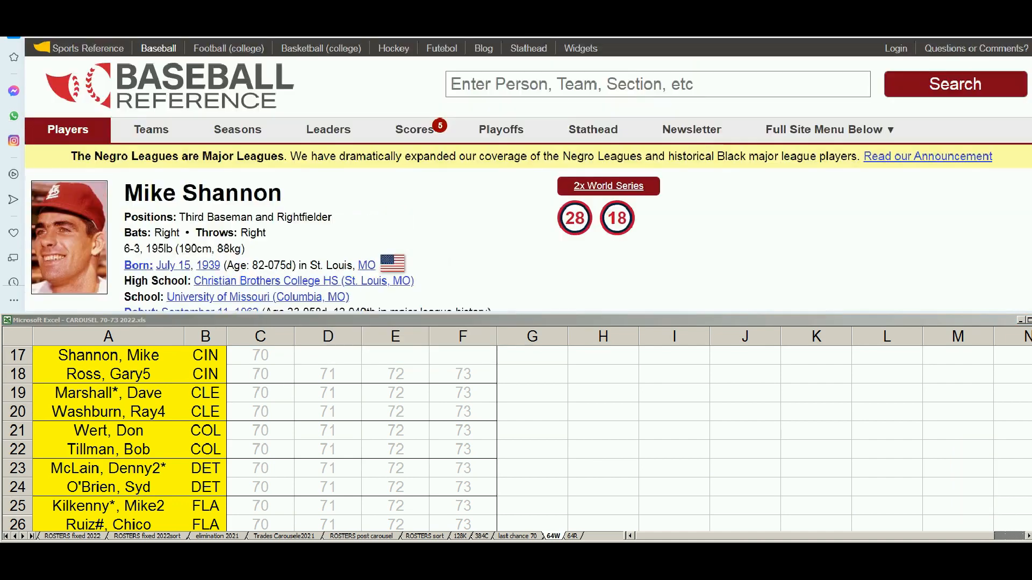
pyautogui.click(700, 85)
pyautogui.write('gary ro')
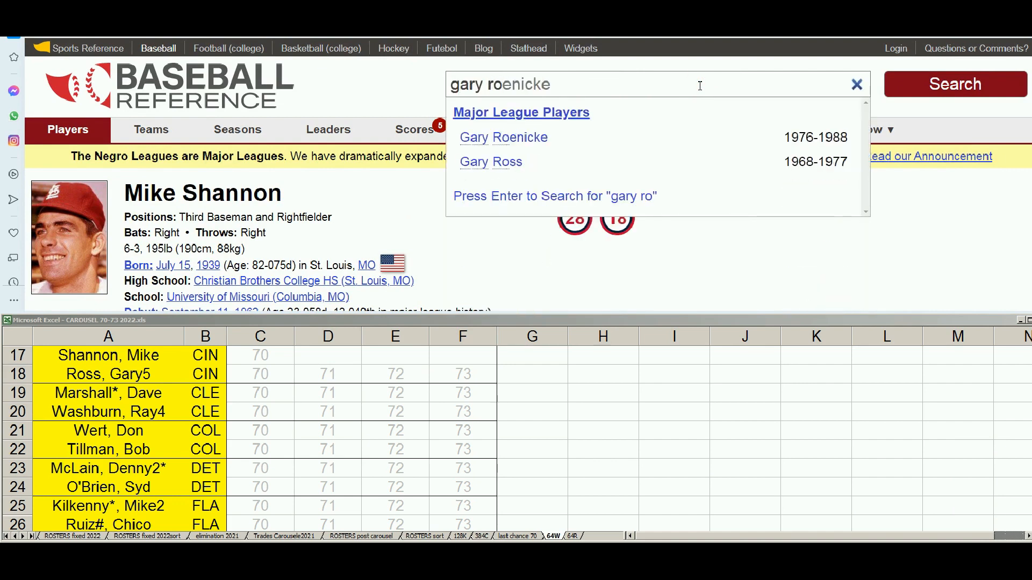
pyautogui.write('ss')
pyautogui.click(503, 143)
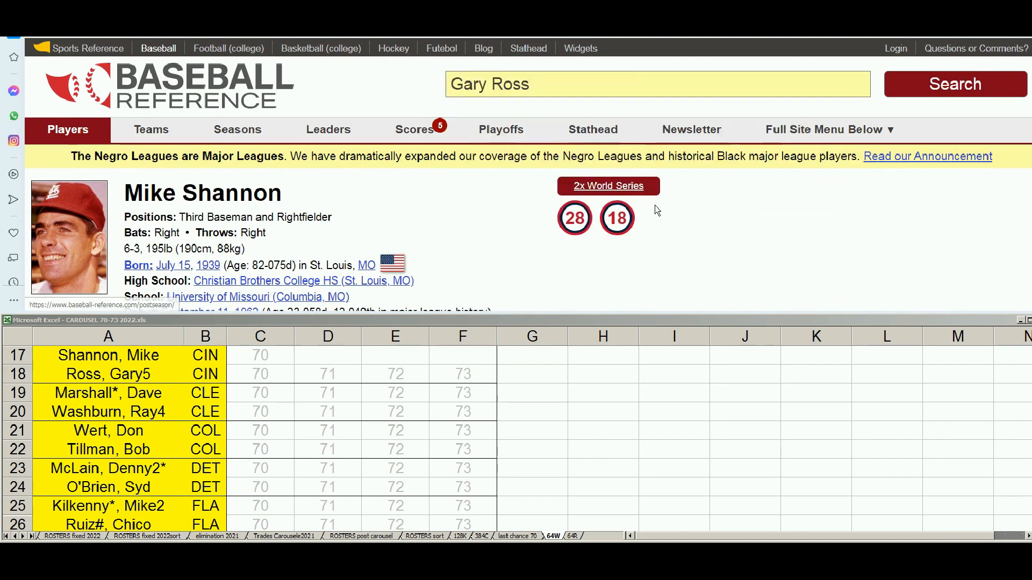
pyautogui.scroll(-5, 680, 212)
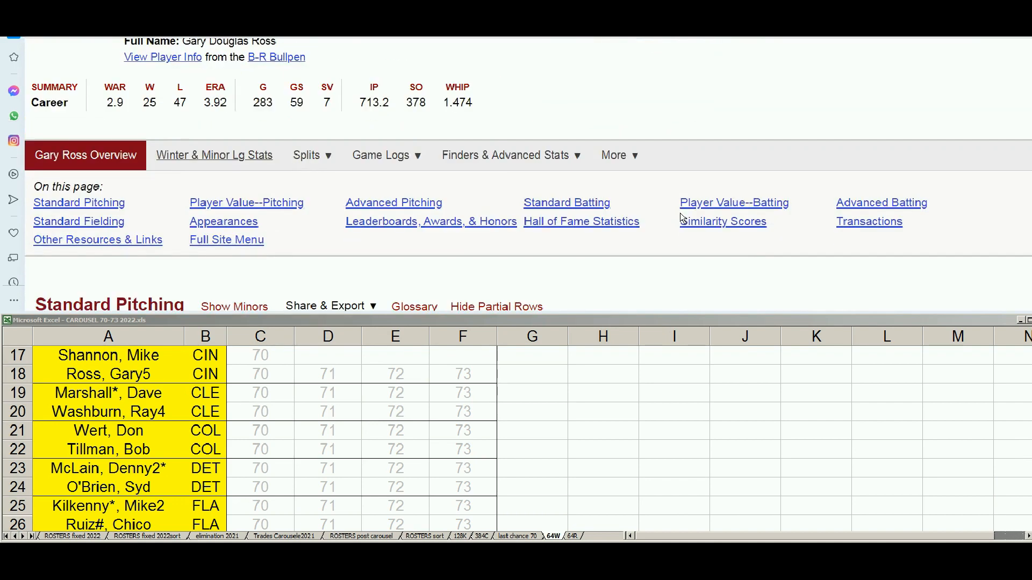
pyautogui.scroll(-4, 681, 217)
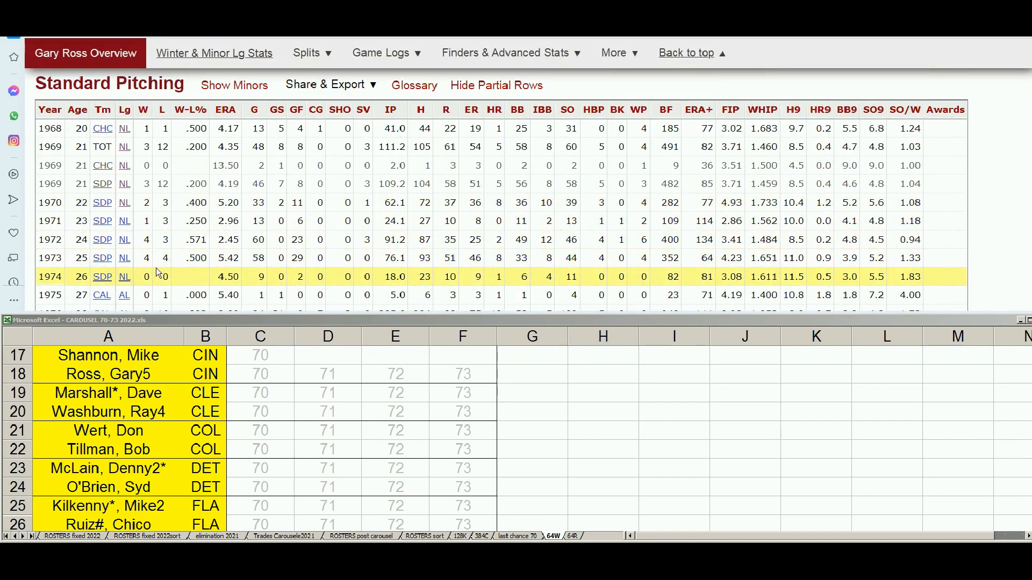
pyautogui.scroll(-1, 161, 293)
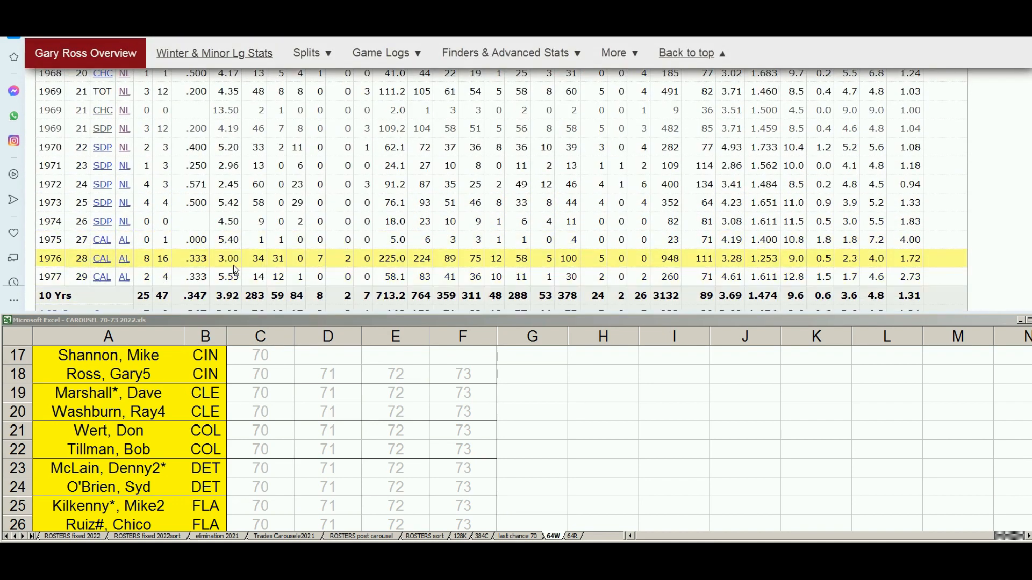
pyautogui.moveTo(240, 260)
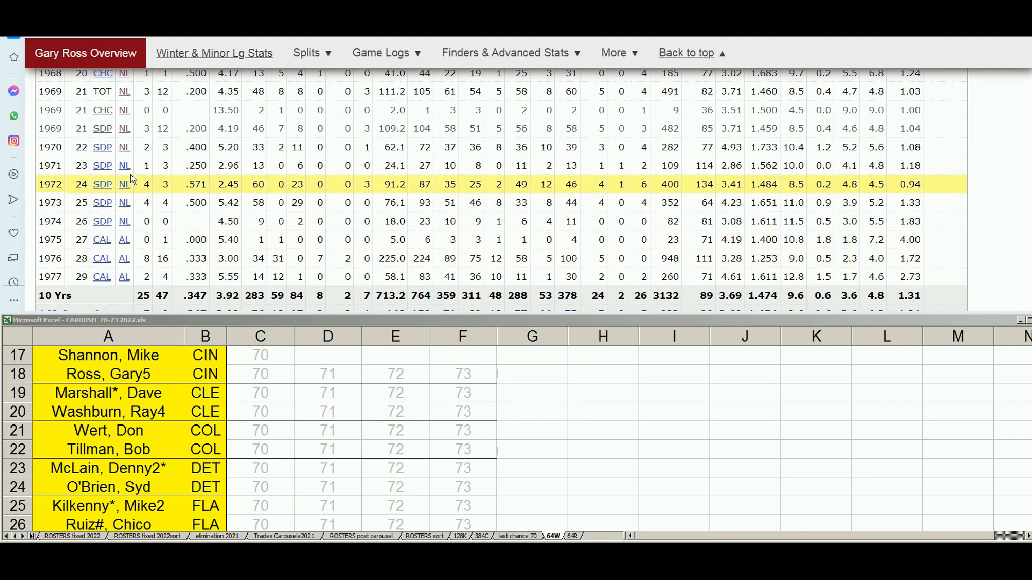
pyautogui.moveTo(228, 151)
pyautogui.click(322, 415)
pyautogui.click(392, 375)
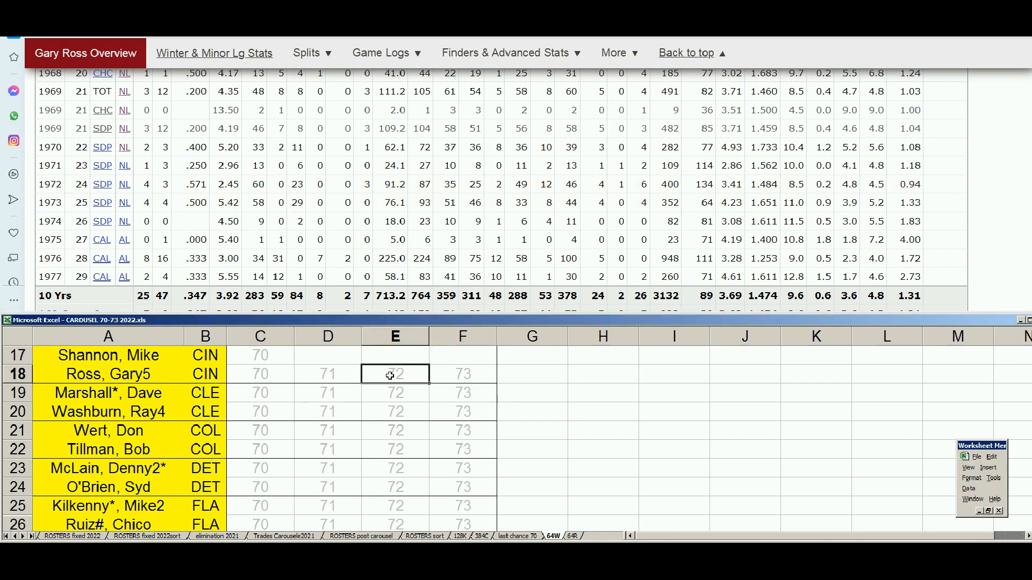
pyautogui.rightClick(393, 375)
pyautogui.click(414, 485)
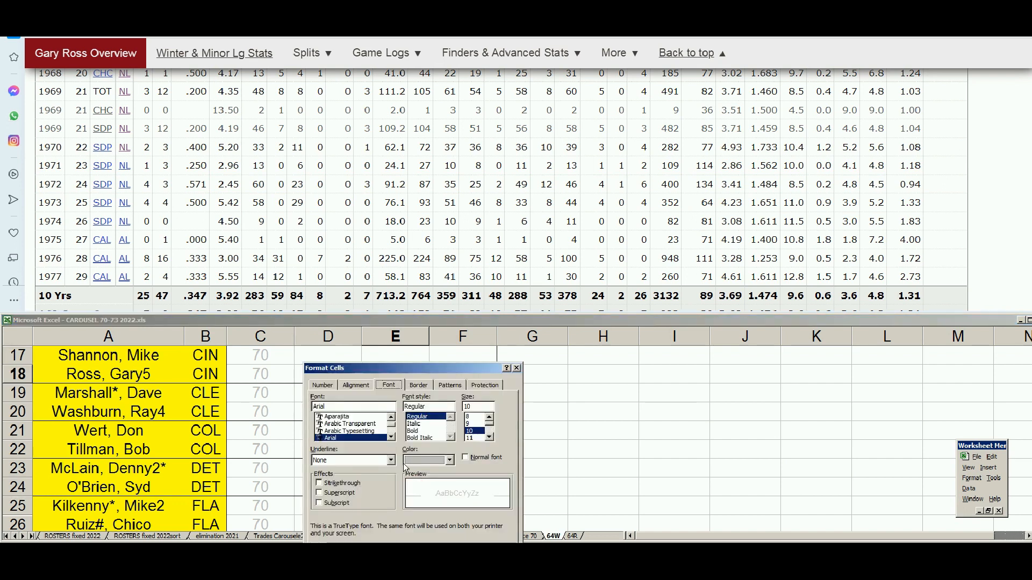
pyautogui.click(450, 461)
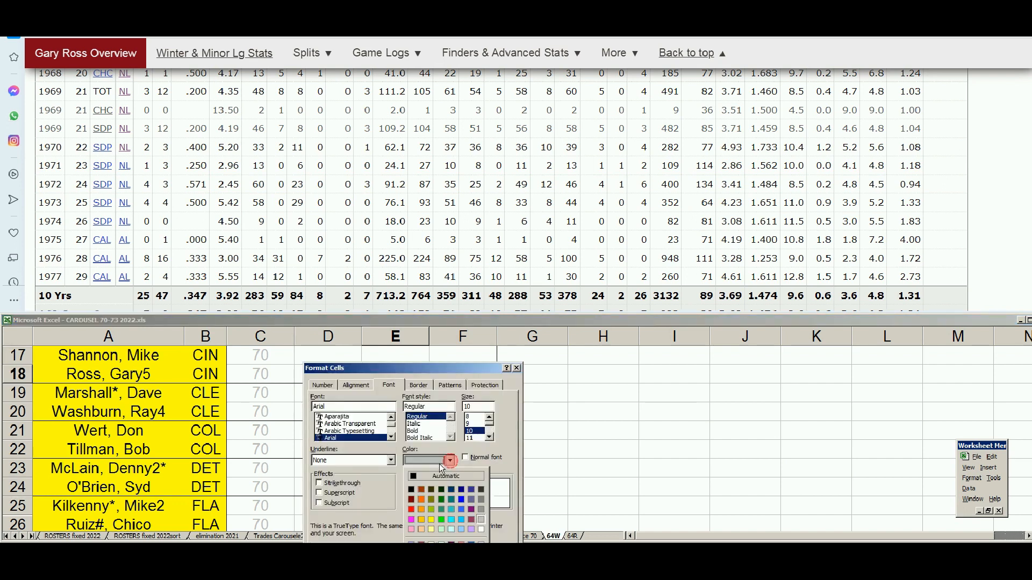
pyautogui.click(412, 490)
pyautogui.press('Return')
pyautogui.click(417, 439)
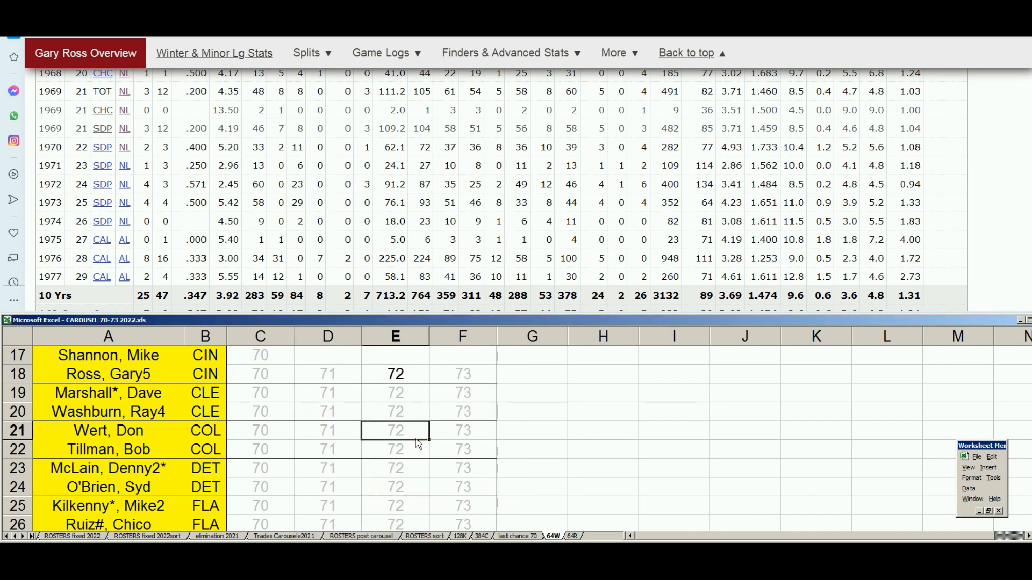
pyautogui.click(692, 54)
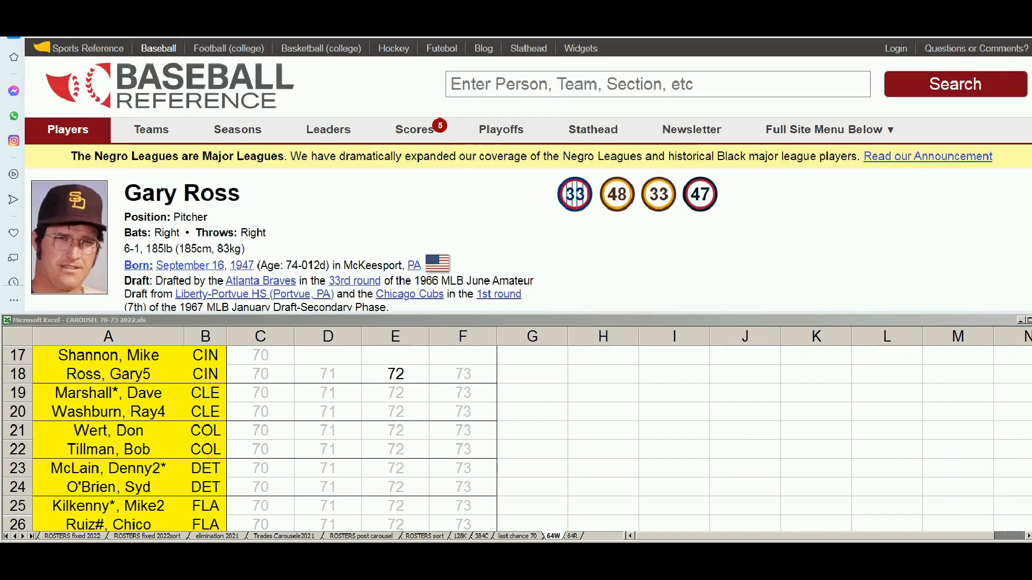
# Step: Look up Dave Marshall's batting seasons on Baseball Reference and clear the 73 entry in his spreadsheet row
pyautogui.click(806, 80)
pyautogui.write('dave marshall')
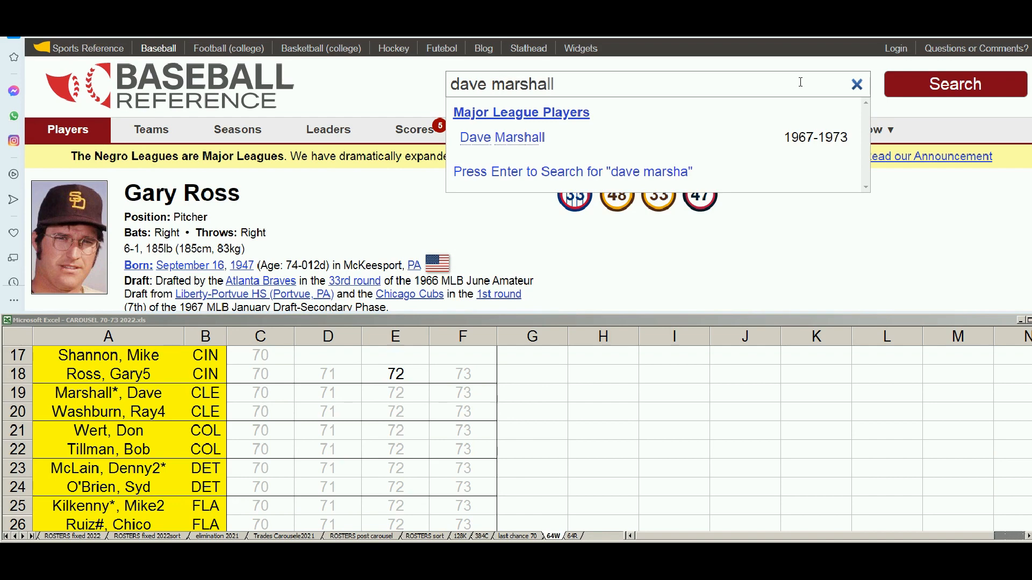
pyautogui.click(532, 138)
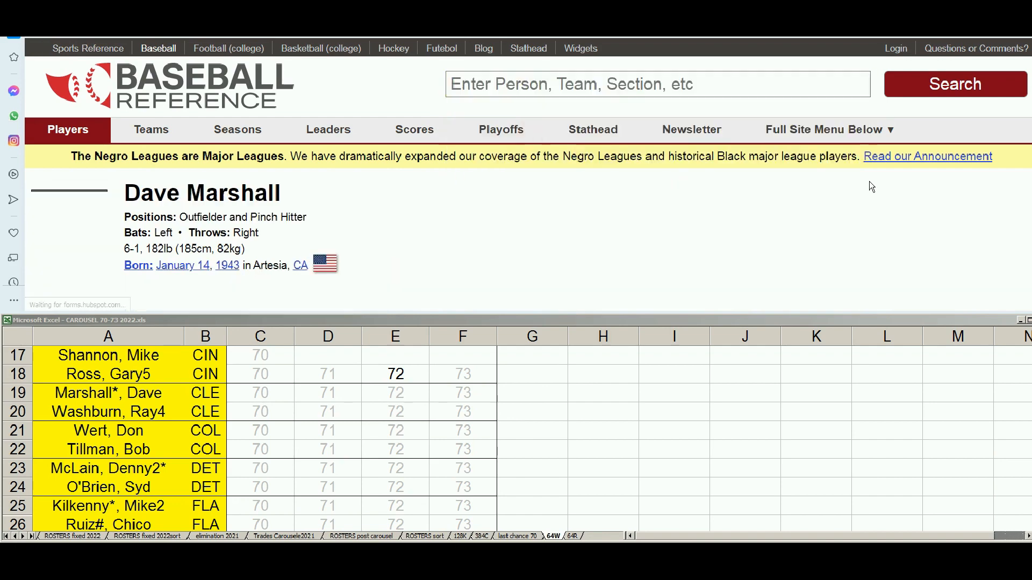
pyautogui.scroll(-10, 888, 189)
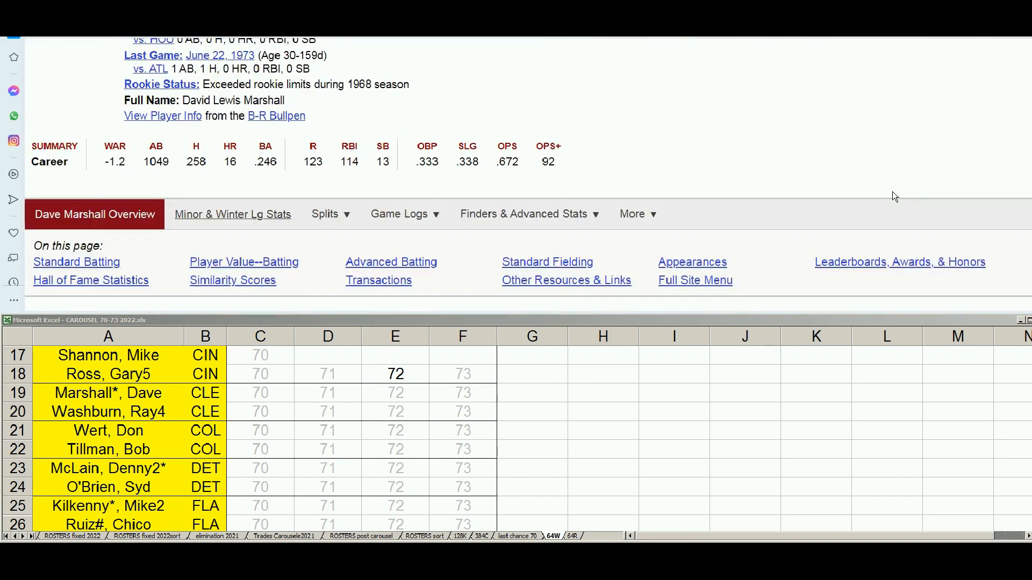
pyautogui.scroll(-3, 893, 191)
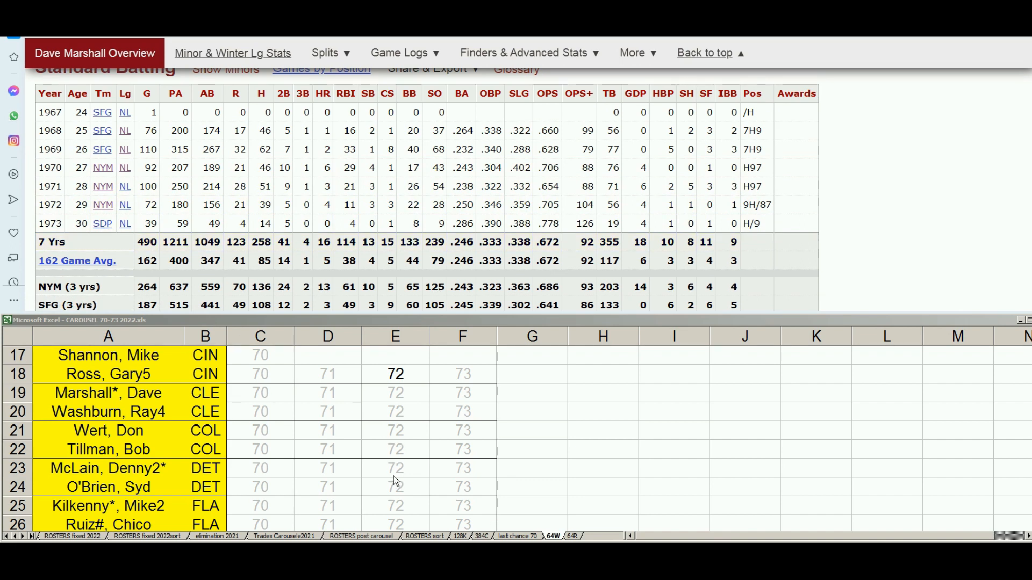
pyautogui.click(463, 397)
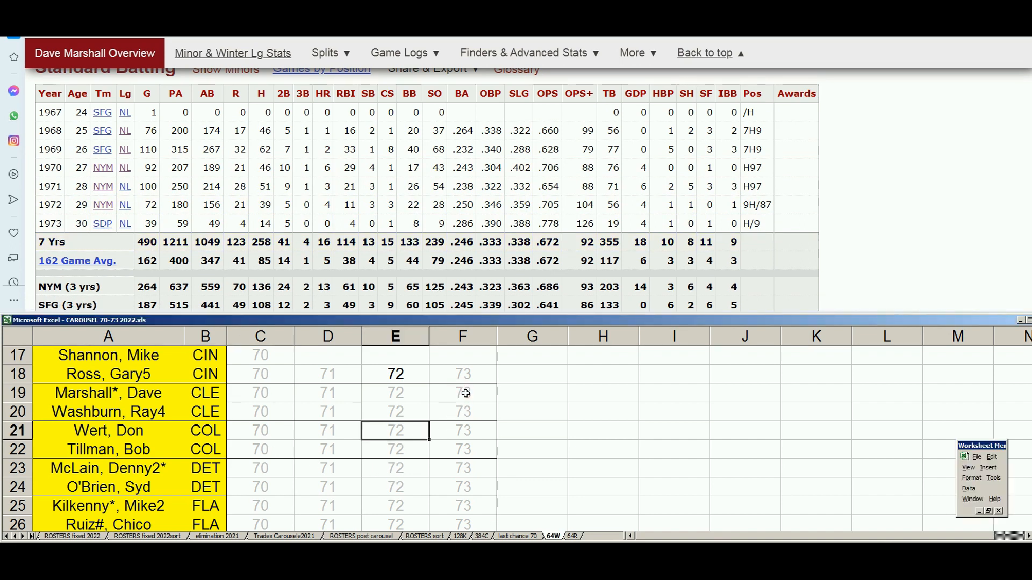
pyautogui.press('Delete')
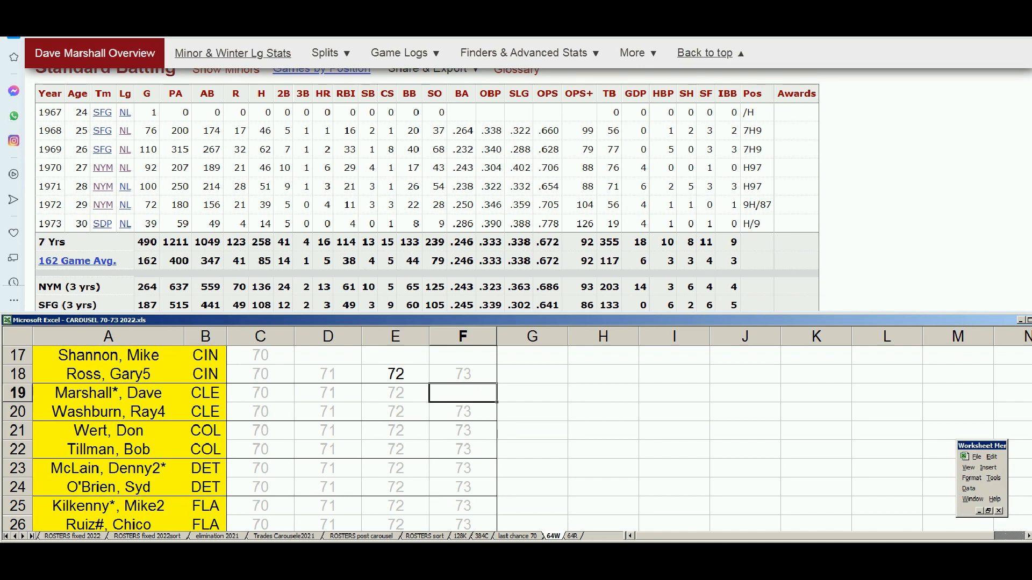
# Step: Look up Ray Washburn on Baseball Reference and examine his pitching seasons from 1970 to 1973
pyautogui.scroll(5, 911, 82)
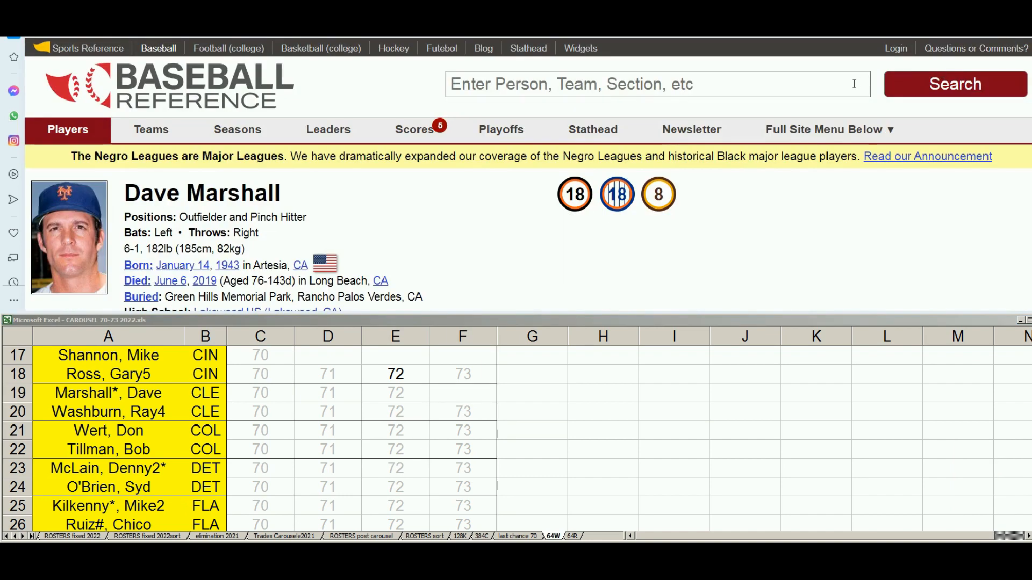
pyautogui.click(828, 83)
pyautogui.write('washb')
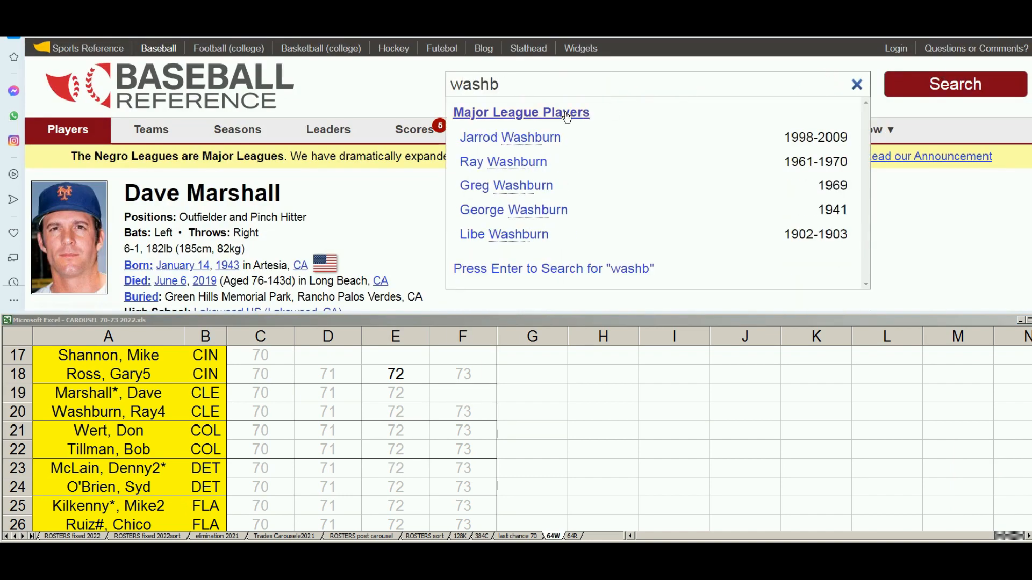
pyautogui.click(540, 162)
pyautogui.scroll(-6, 642, 198)
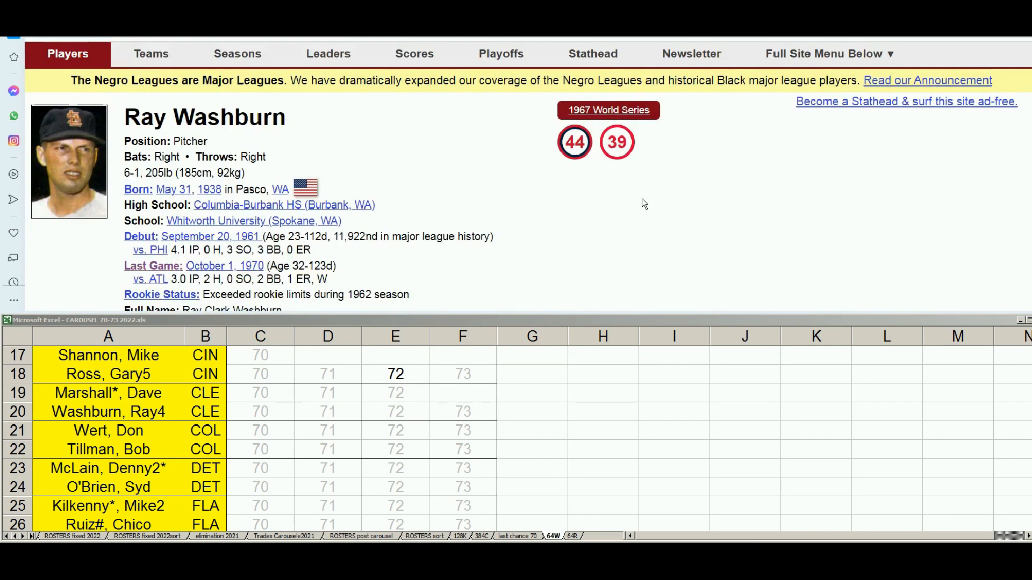
pyautogui.scroll(-5, 644, 203)
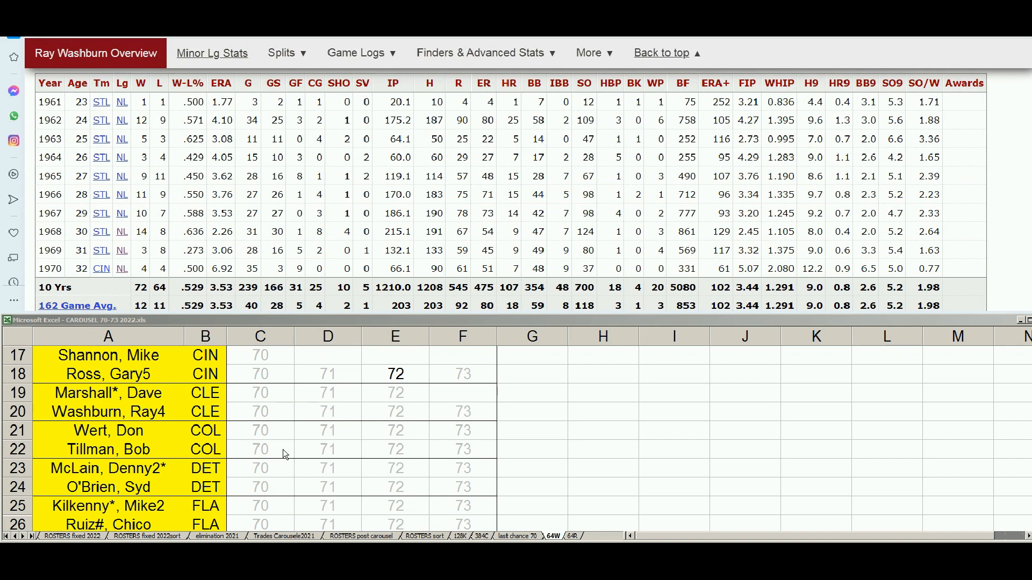
pyautogui.click(323, 415)
pyautogui.moveTo(323, 415); pyautogui.dragTo(437, 408)
pyautogui.press('Delete')
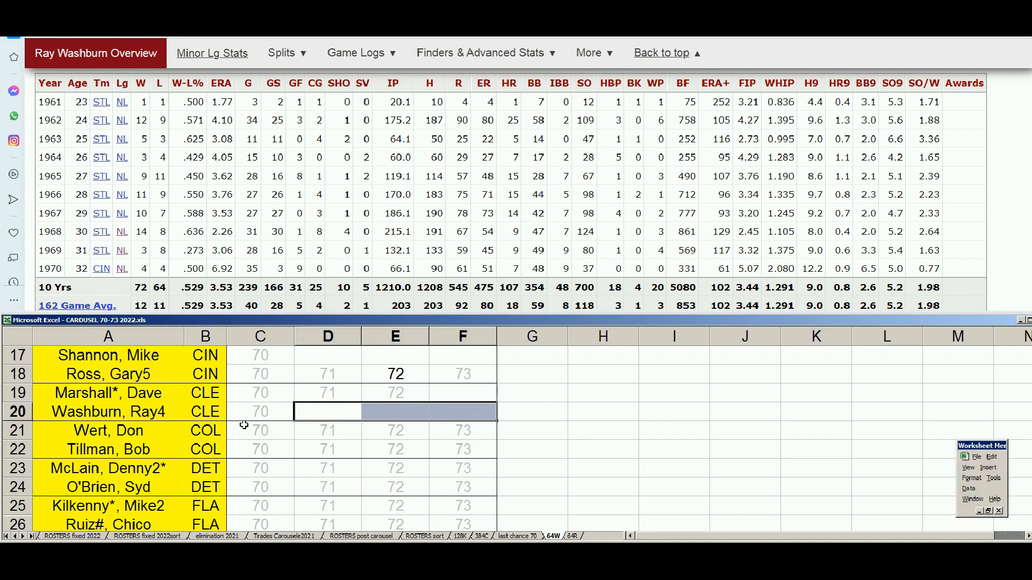
pyautogui.click(415, 438)
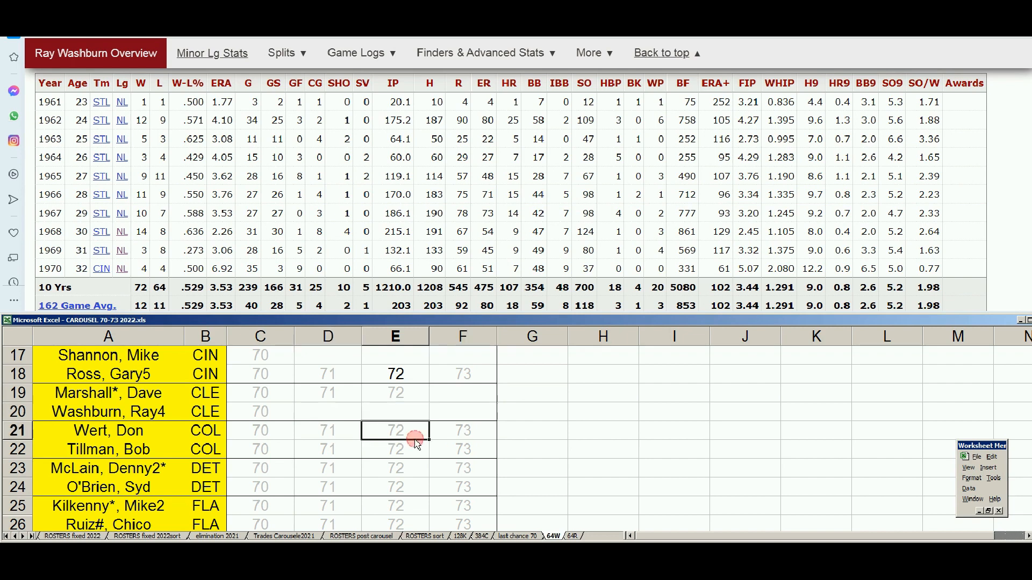
# Step: Look up Don Wert, the next player on the sheet, on Baseball Reference and examine his batting seasons from 1970 to 1973
pyautogui.click(149, 427)
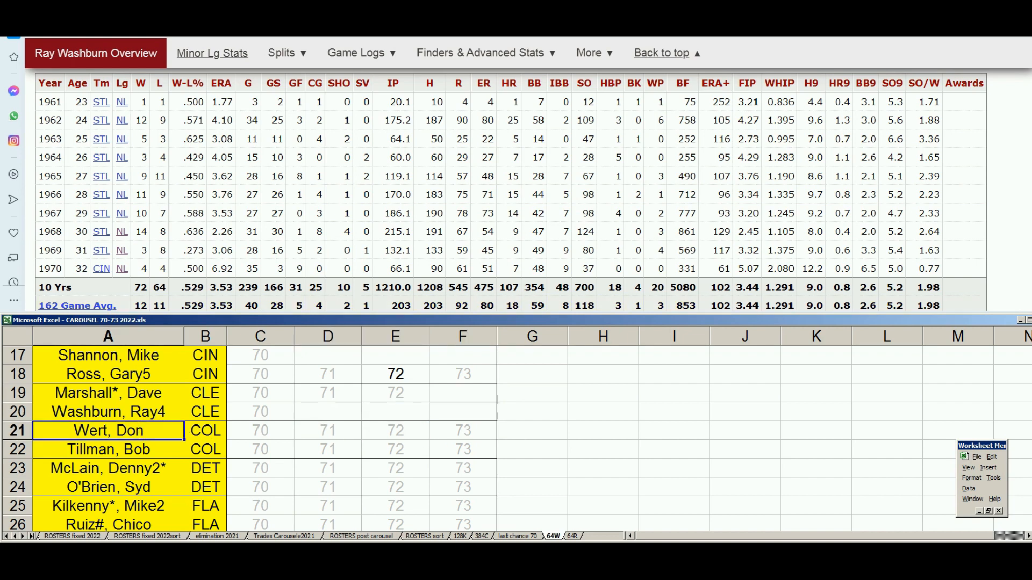
pyautogui.moveTo(1031, 76); pyautogui.dragTo(1031, 45)
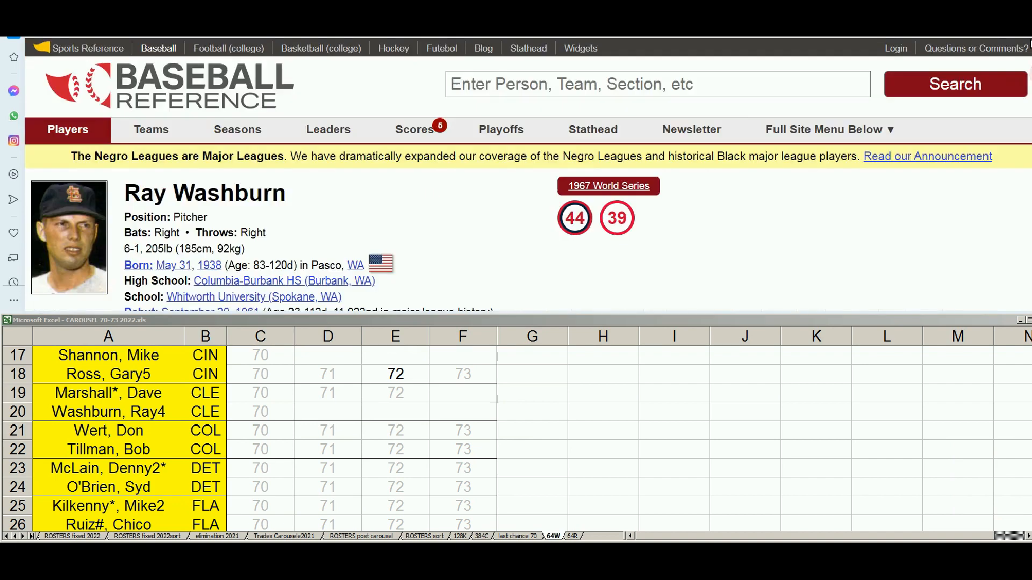
pyautogui.click(740, 88)
pyautogui.write('e')
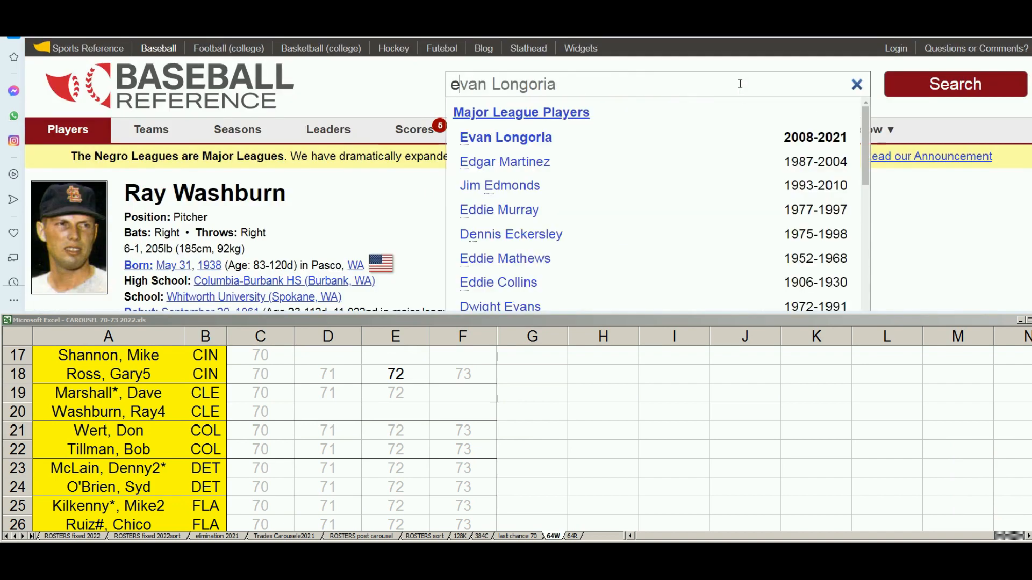
pyautogui.press('BackSpace')
pyautogui.write('wert')
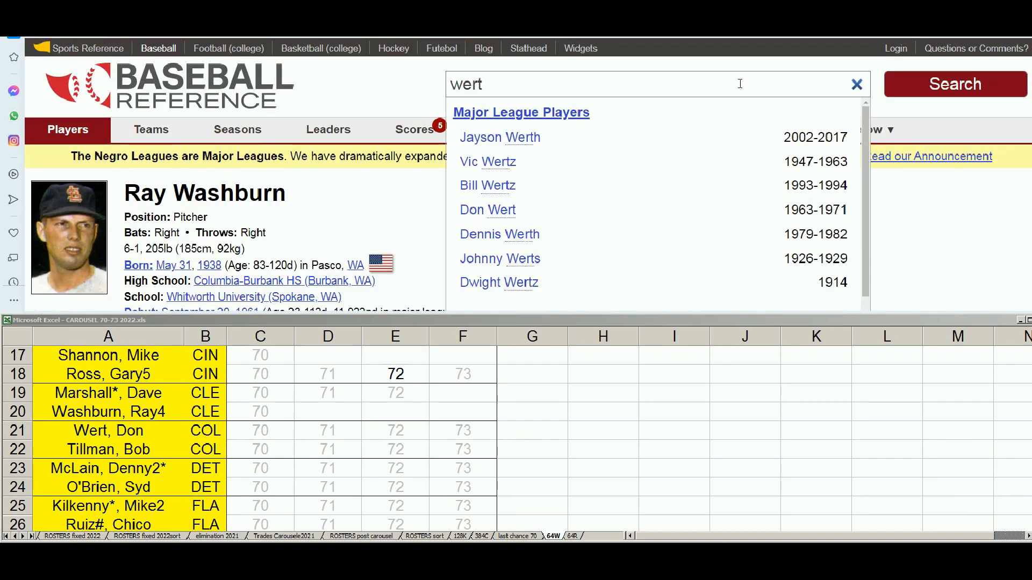
pyautogui.click(506, 210)
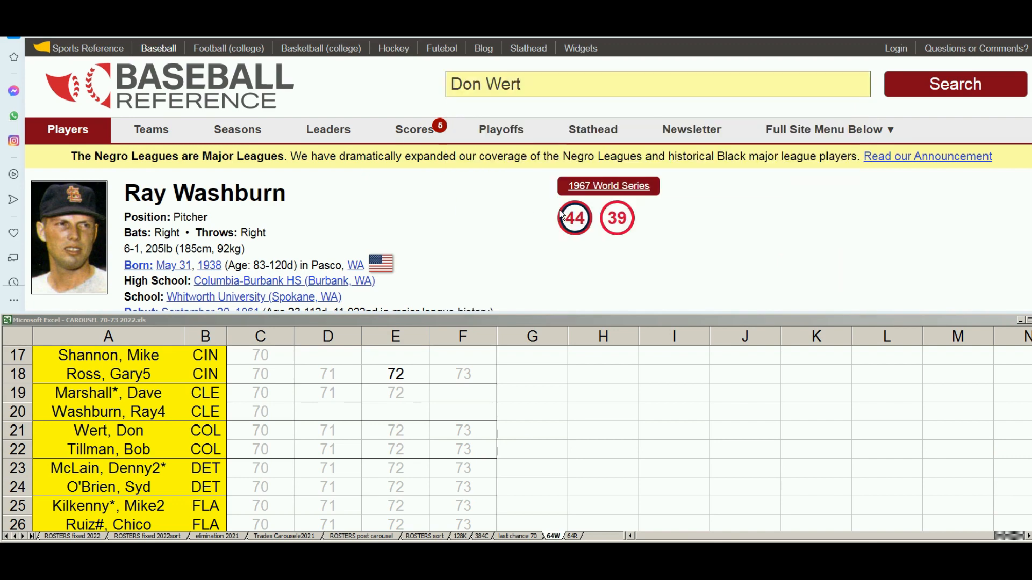
pyautogui.scroll(-8, 552, 217)
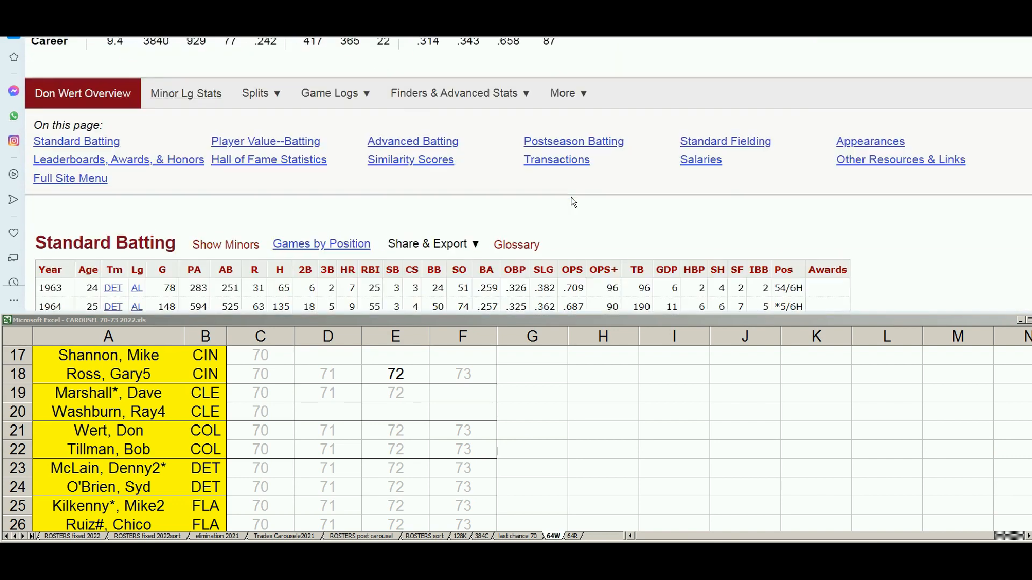
pyautogui.scroll(-3, 573, 202)
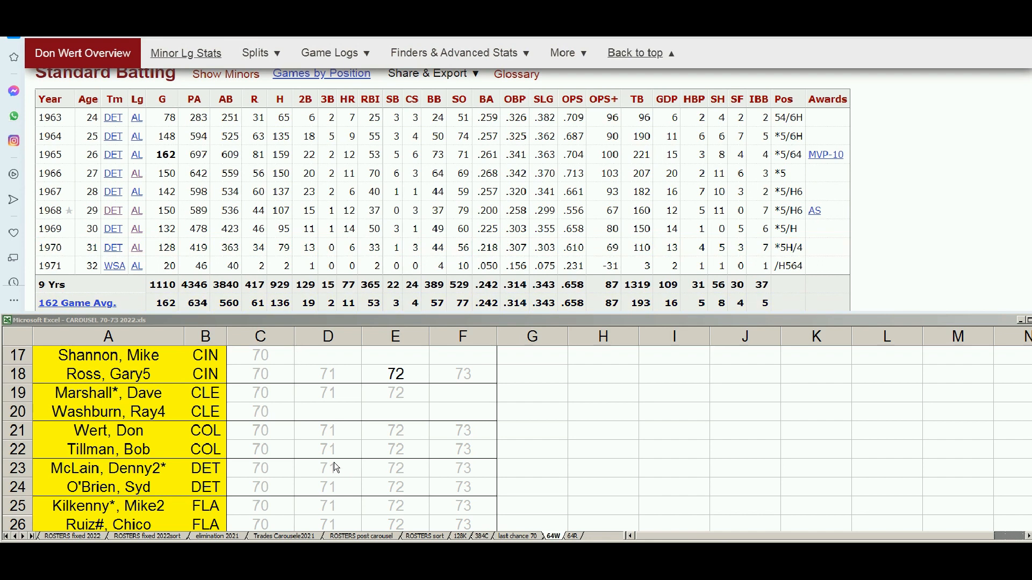
# Step: Clear the 71, 72 and 73 entries in Don Wert's spreadsheet row
pyautogui.click(333, 432)
pyautogui.moveTo(333, 431); pyautogui.dragTo(456, 426)
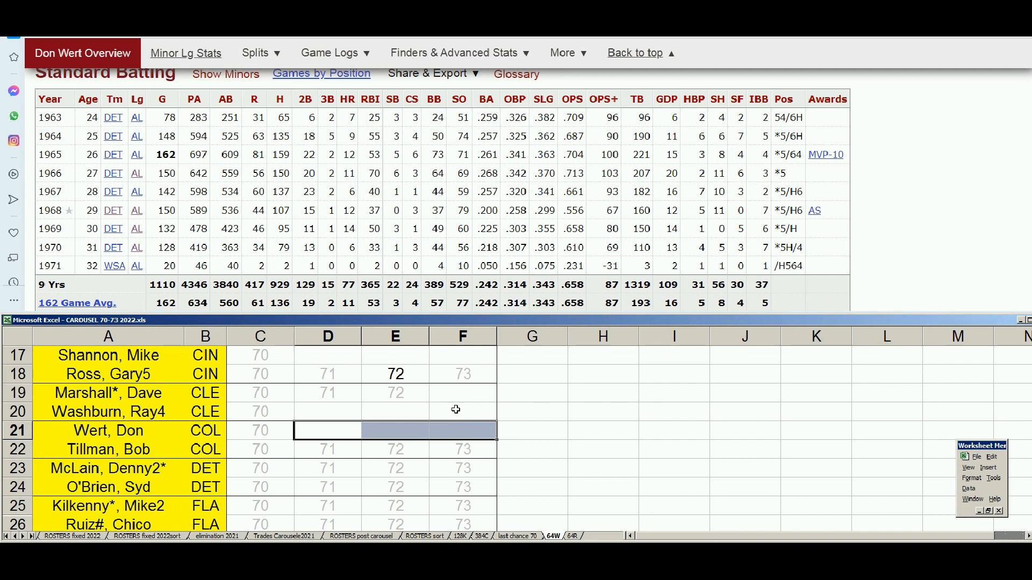
pyautogui.click(456, 410)
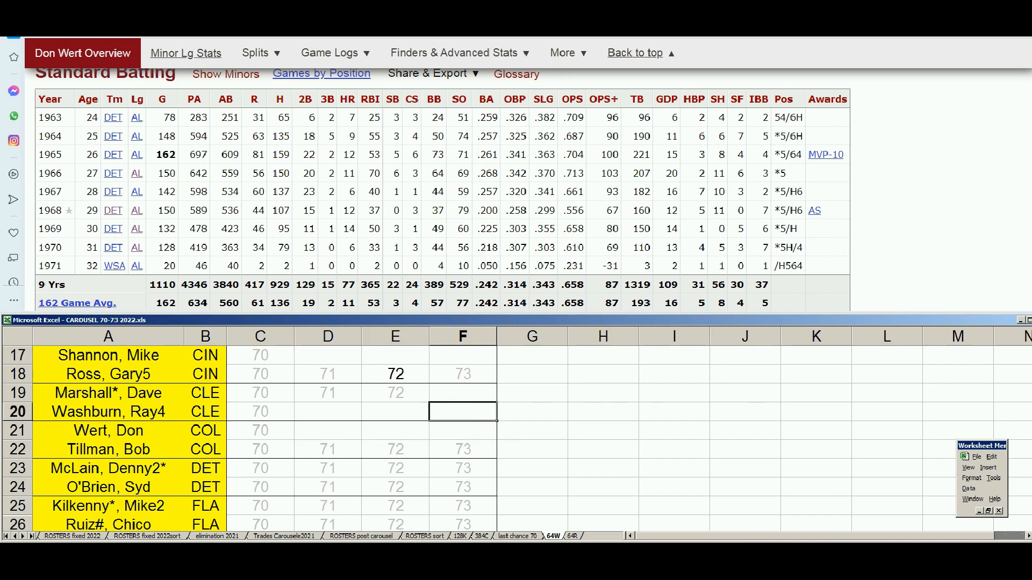
# Step: Look up Bob Tillman on Baseball Reference and examine his batting seasons from 1970 to 1973
pyautogui.click(636, 53)
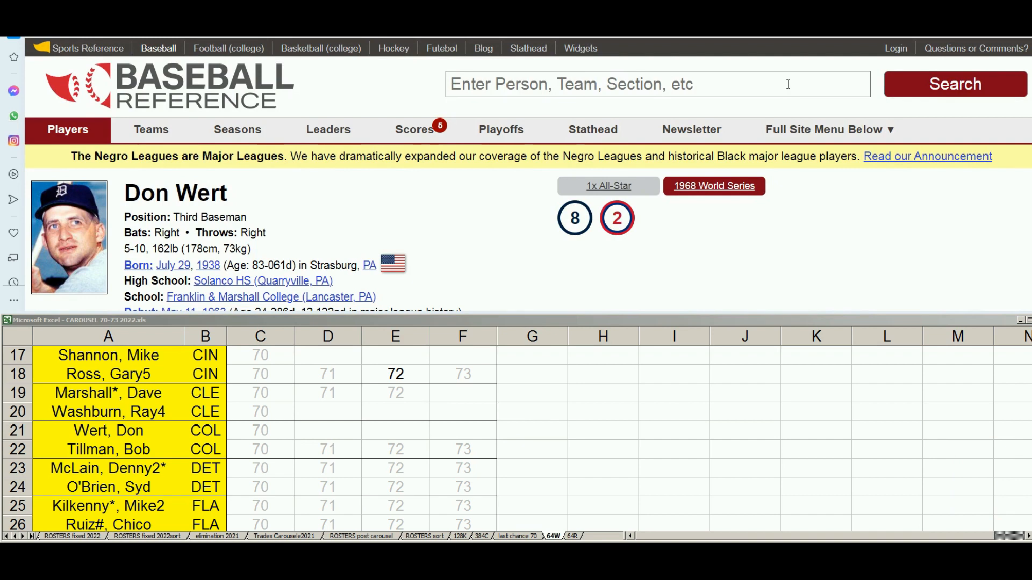
pyautogui.click(788, 84)
pyautogui.write('tillman')
pyautogui.click(510, 186)
pyautogui.scroll(-10, 655, 227)
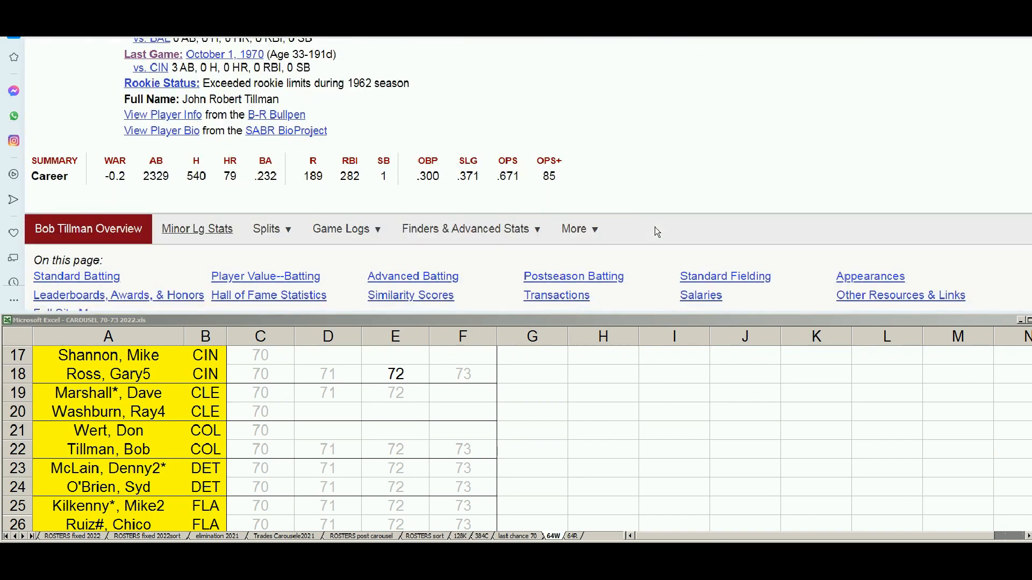
pyautogui.scroll(10, 656, 233)
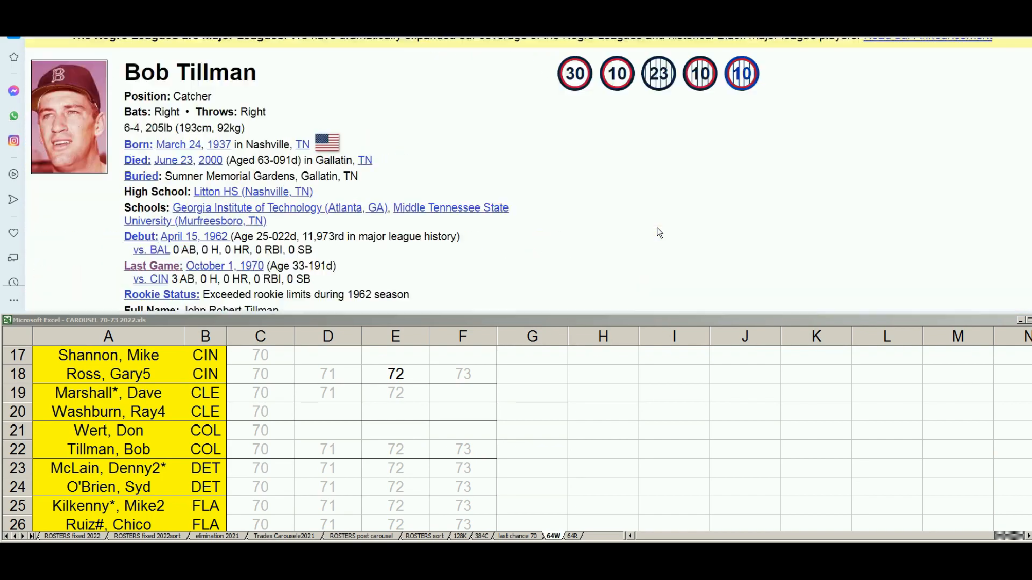
pyautogui.scroll(-10, 659, 233)
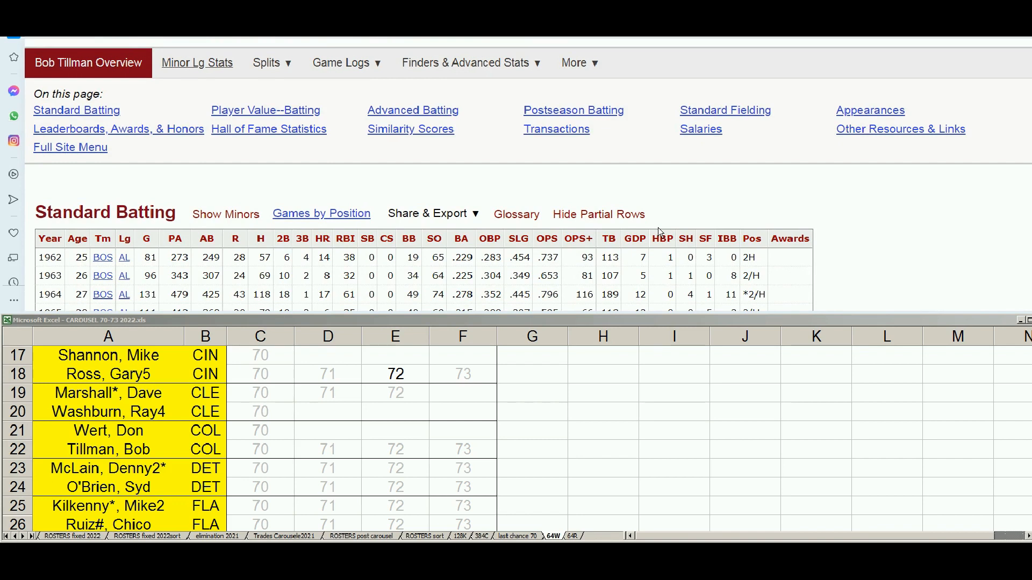
pyautogui.scroll(-3, 659, 232)
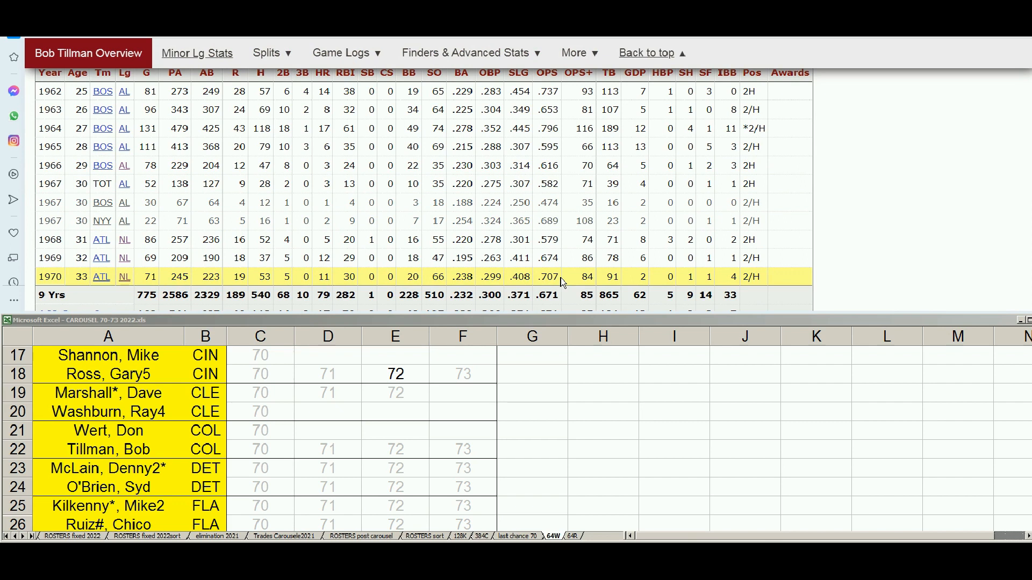
pyautogui.click(269, 448)
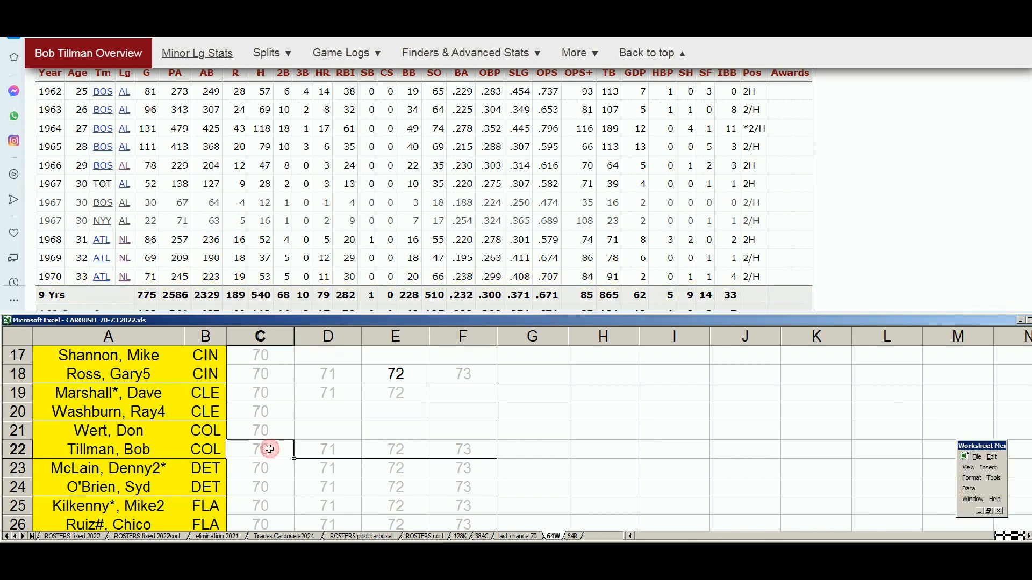
pyautogui.rightClick(269, 450)
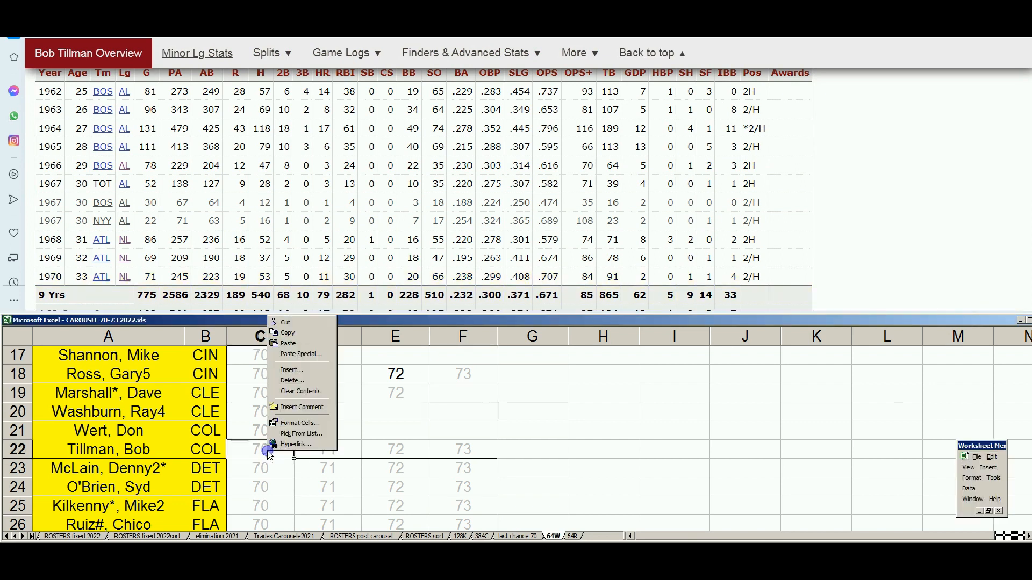
pyautogui.click(309, 423)
pyautogui.click(346, 412)
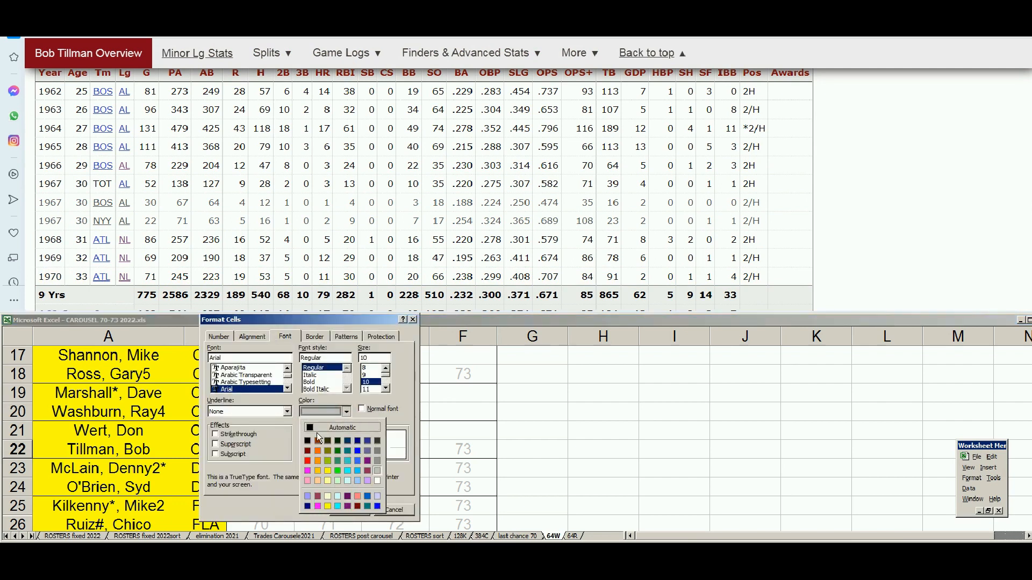
pyautogui.click(309, 442)
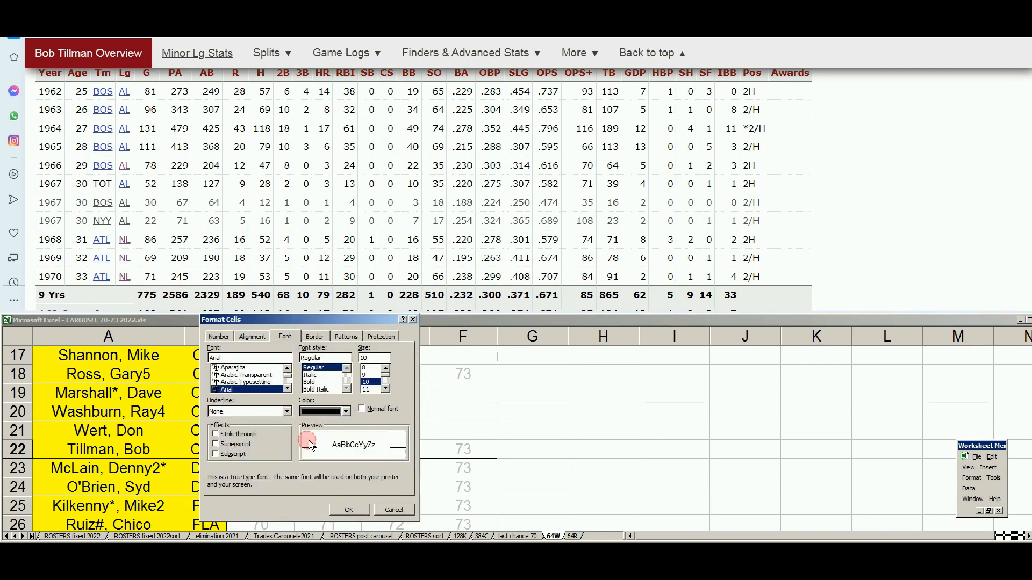
pyautogui.click(343, 511)
pyautogui.moveTo(320, 451); pyautogui.dragTo(437, 441)
pyautogui.press('Delete')
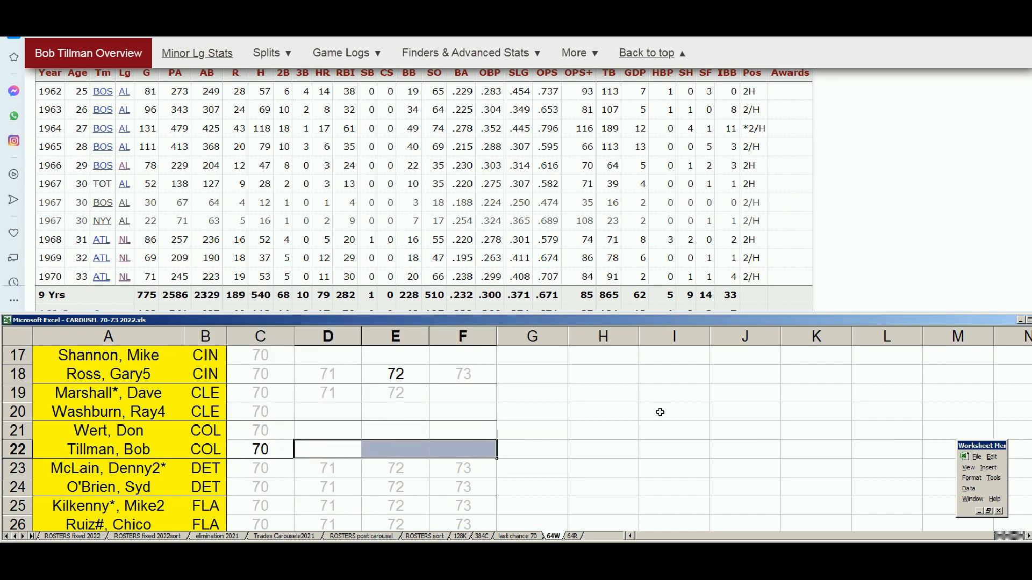
# Step: Look up Denny McLain on Baseball Reference and examine his pitching seasons from 1970 to 1973
pyautogui.moveTo(1031, 86); pyautogui.dragTo(1031, 49)
pyautogui.click(834, 88)
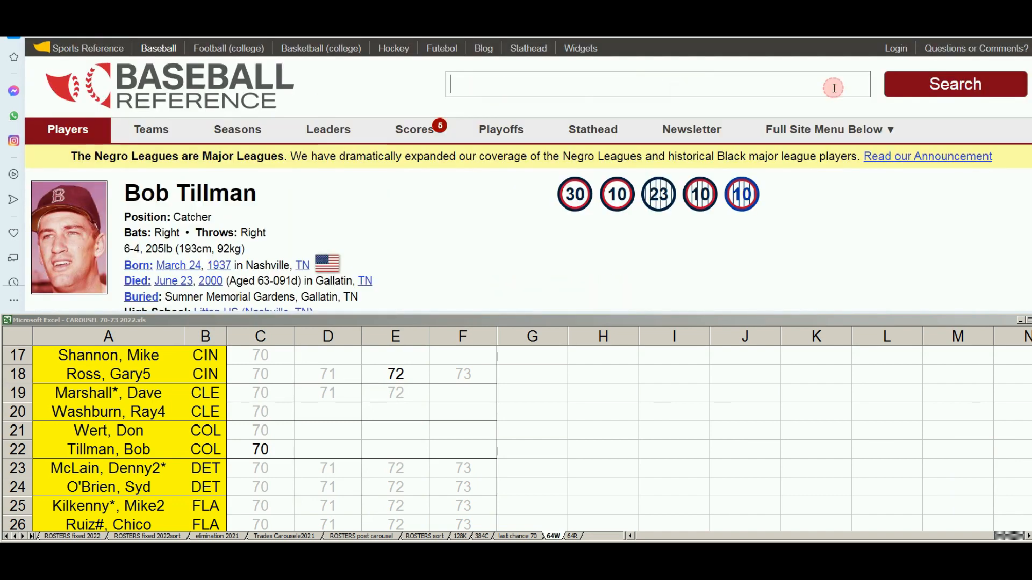
pyautogui.write('mclain')
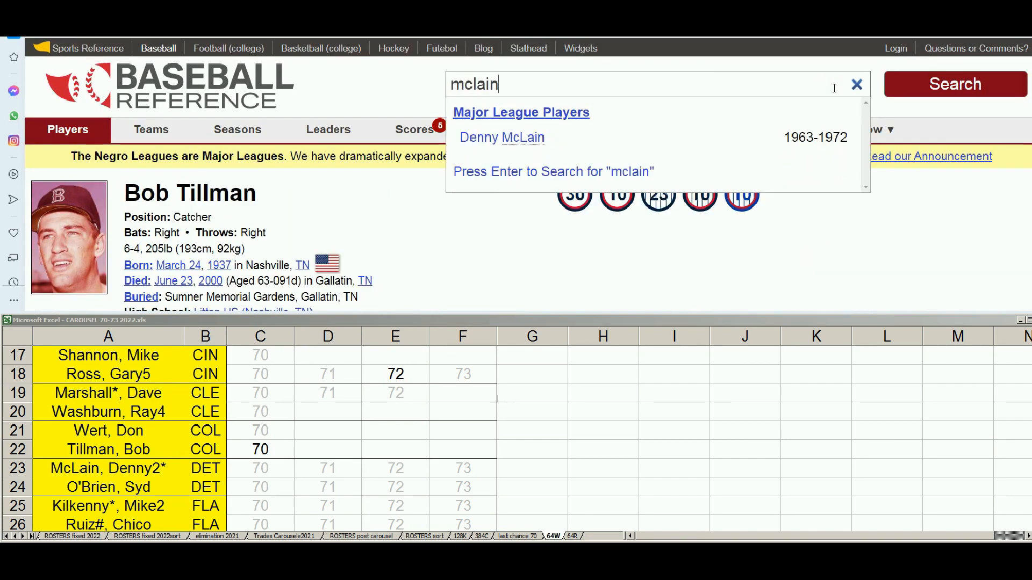
pyautogui.click(535, 137)
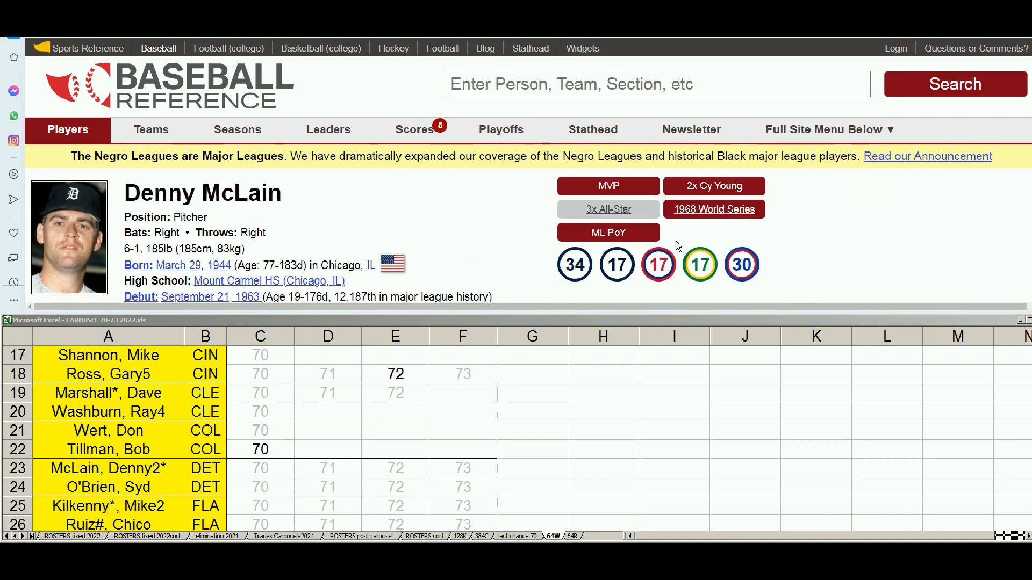
pyautogui.scroll(-5, 856, 236)
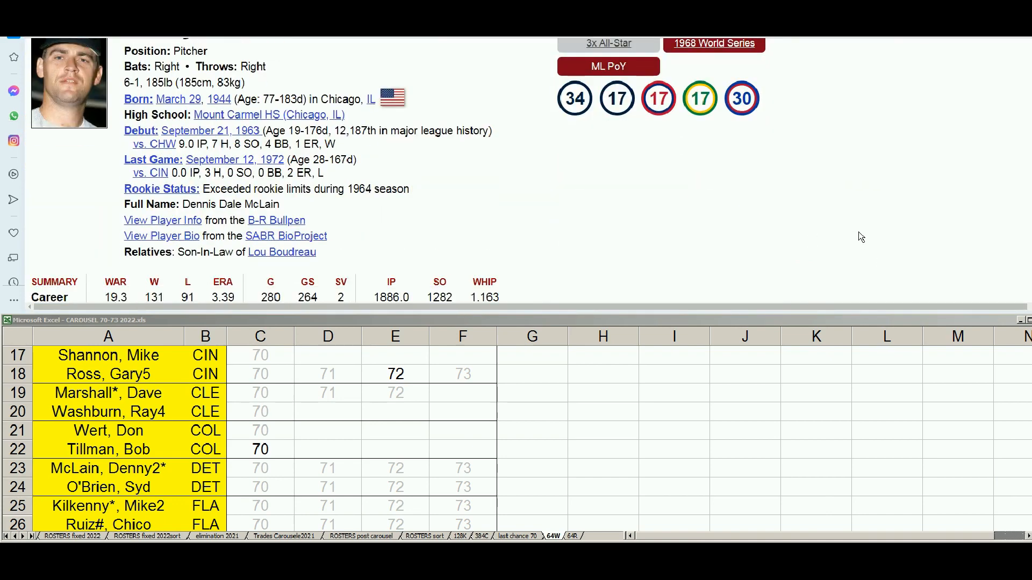
pyautogui.scroll(-4, 858, 234)
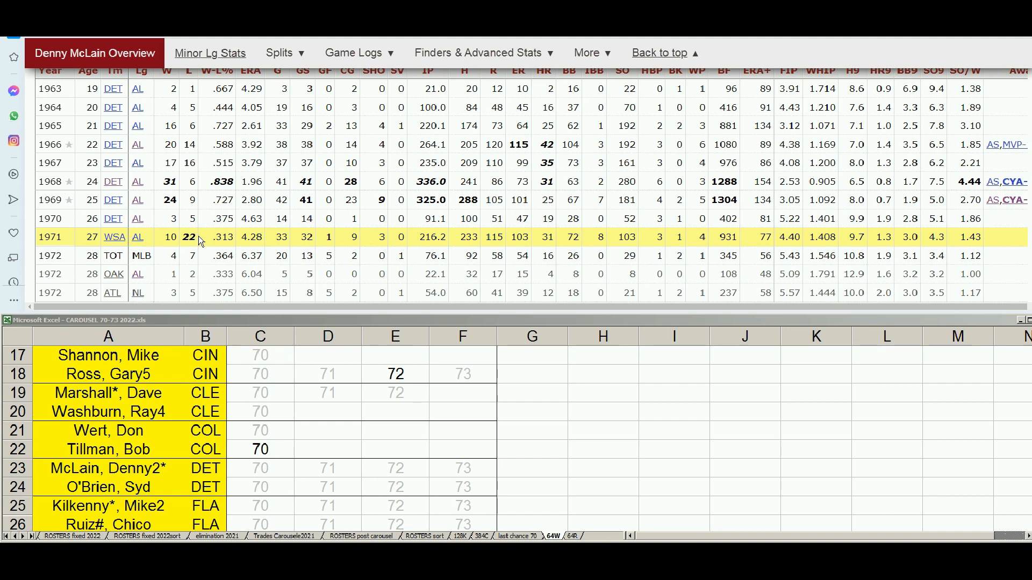
pyautogui.scroll(-2, 198, 236)
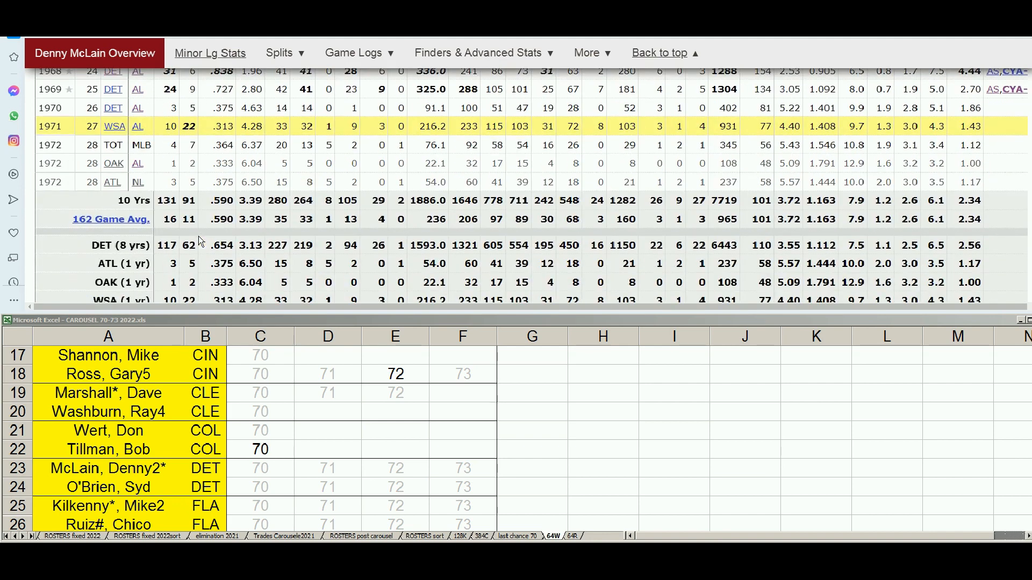
# Step: In Denny McLain's spreadsheet row, clear the 73 entry and set the font color of the 71 entry to black
pyautogui.click(479, 469)
pyautogui.press('Delete')
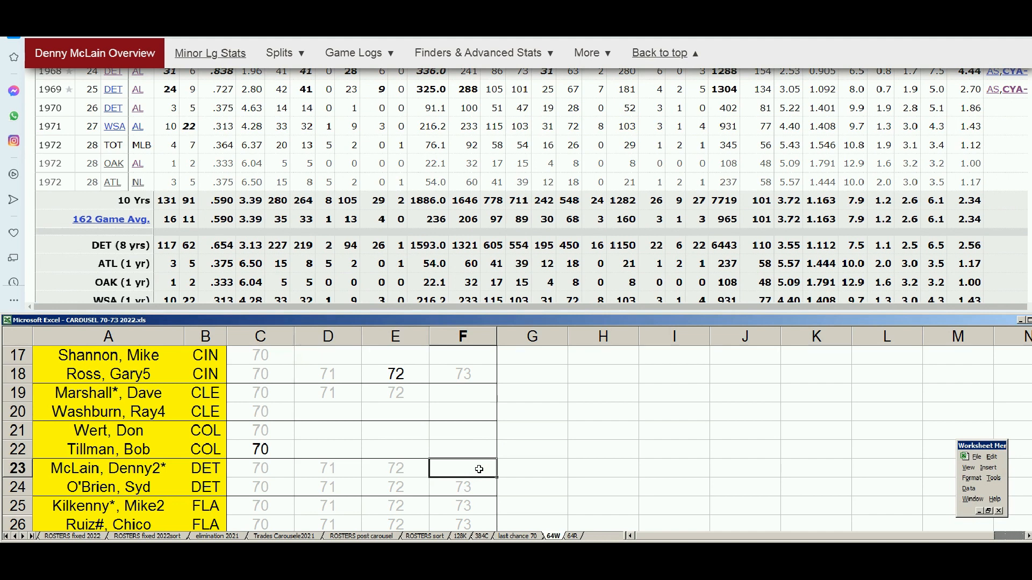
pyautogui.click(345, 474)
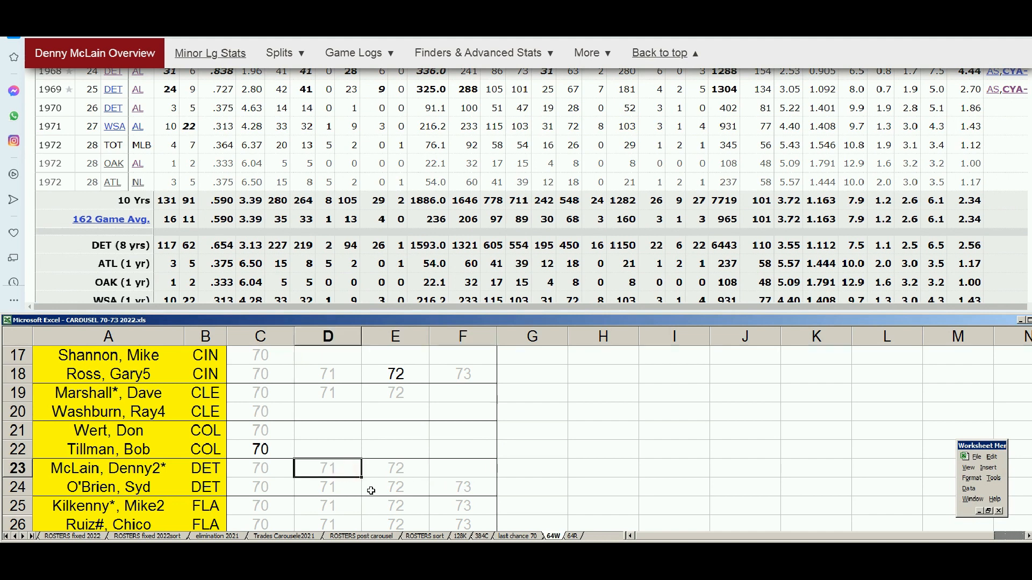
pyautogui.rightClick(337, 471)
pyautogui.click(371, 443)
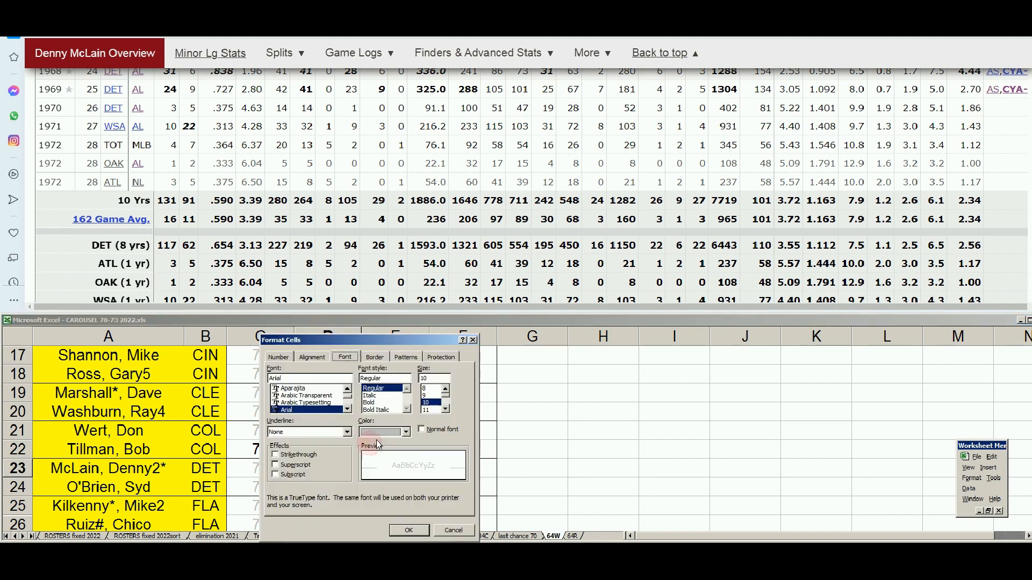
pyautogui.click(407, 432)
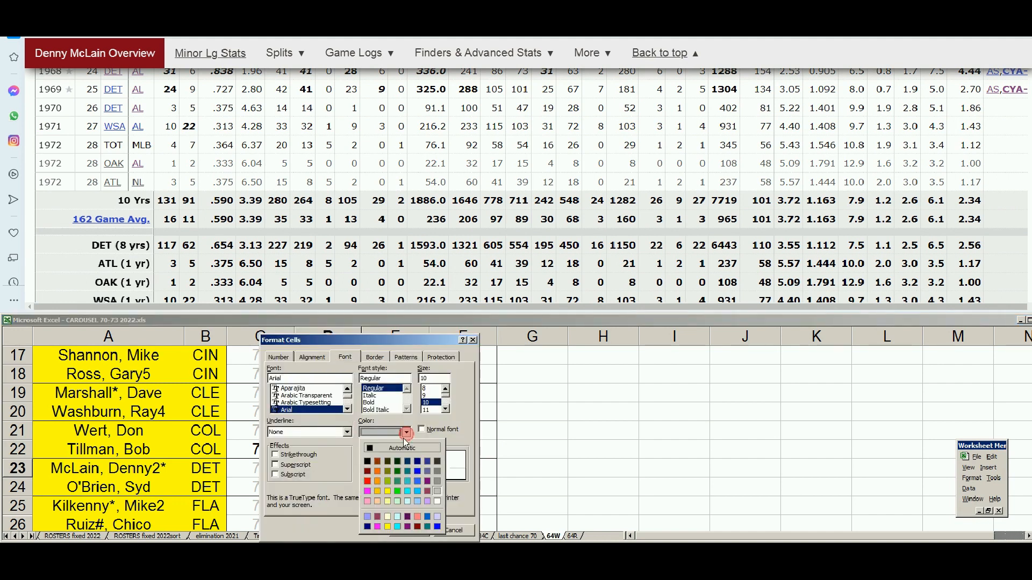
pyautogui.click(367, 461)
pyautogui.click(409, 531)
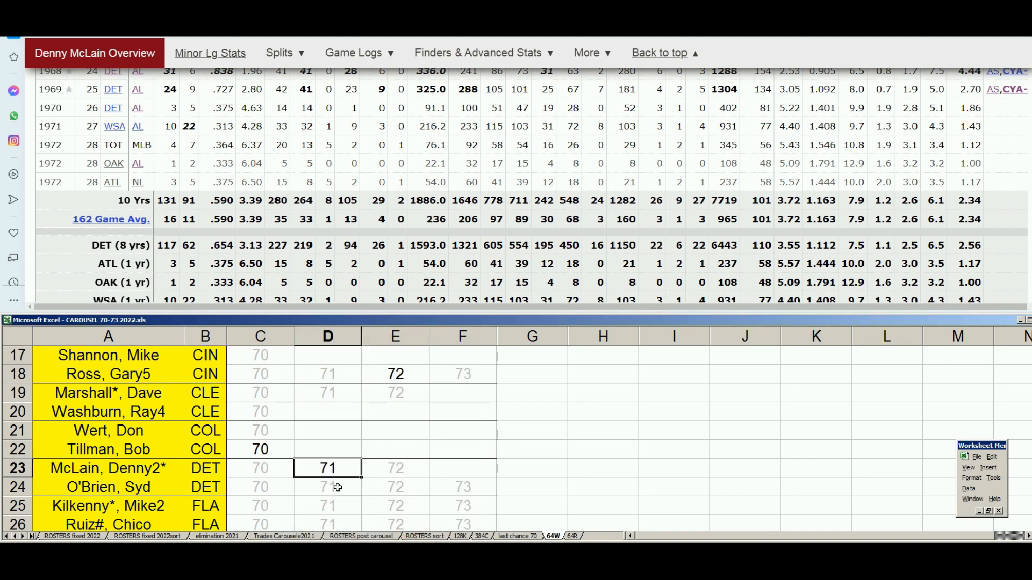
# Step: Look up Syd O'Brien on Baseball Reference and examine his batting seasons from 1970 to 1973
pyautogui.click(327, 490)
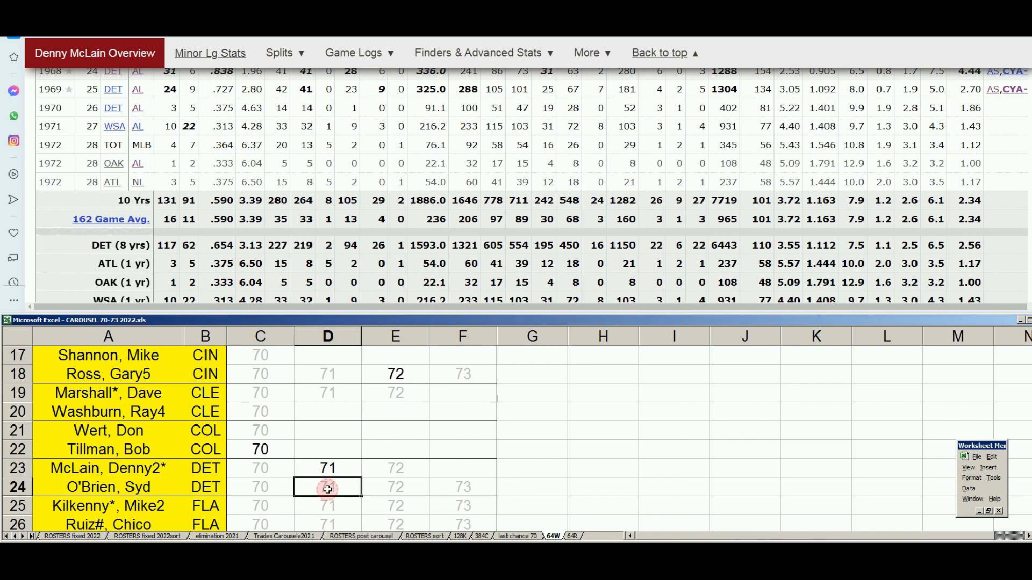
pyautogui.click(659, 53)
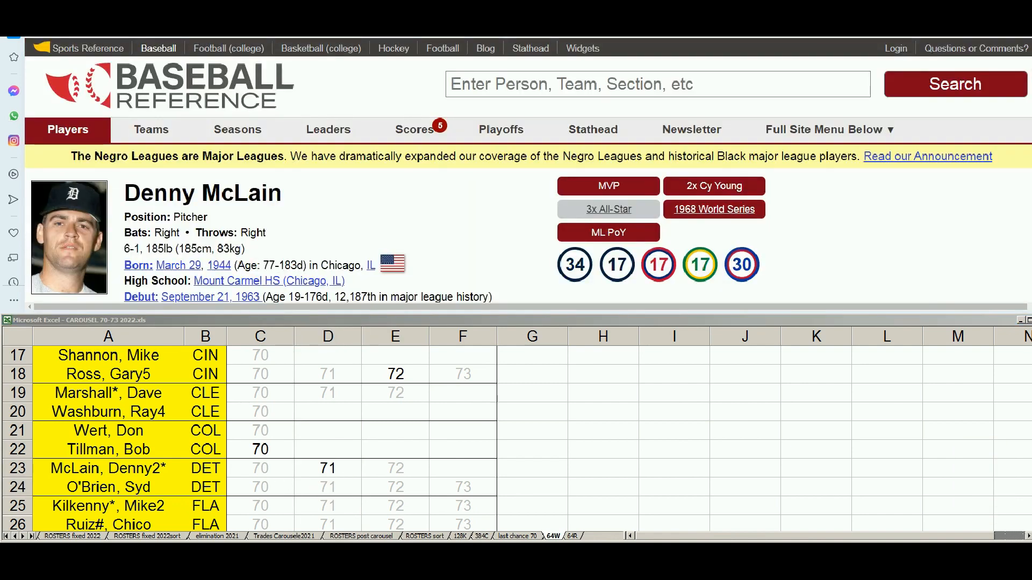
pyautogui.click(792, 73)
pyautogui.write('syd')
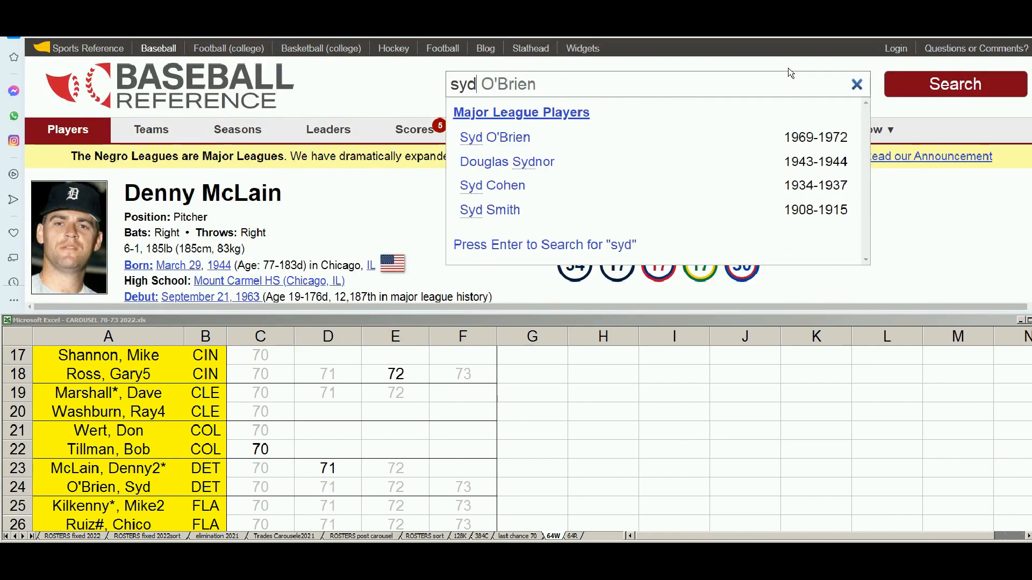
pyautogui.click(502, 137)
pyautogui.scroll(-15, 692, 199)
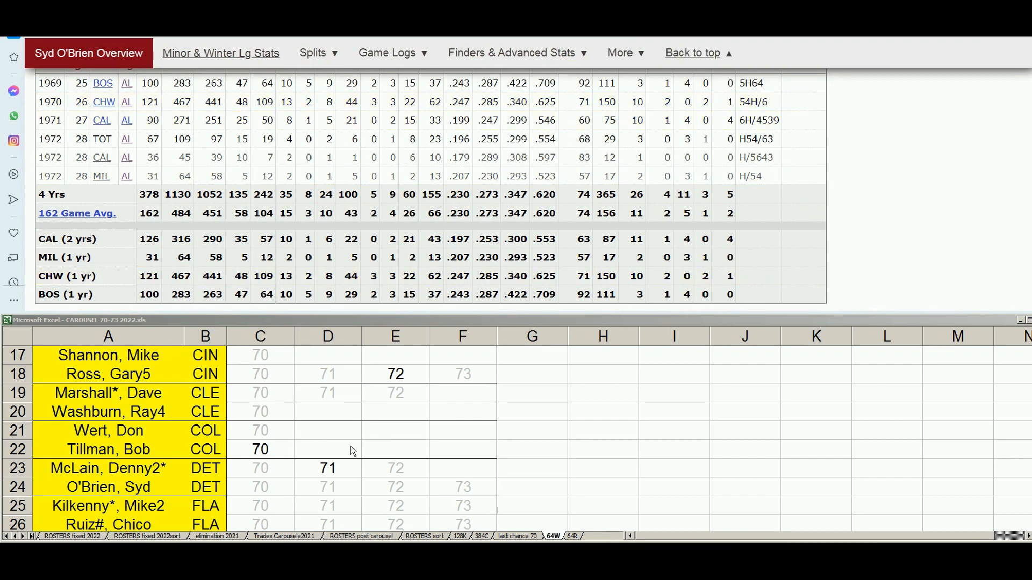
pyautogui.click(398, 487)
pyautogui.moveTo(399, 487); pyautogui.dragTo(440, 486)
pyautogui.press('Delete')
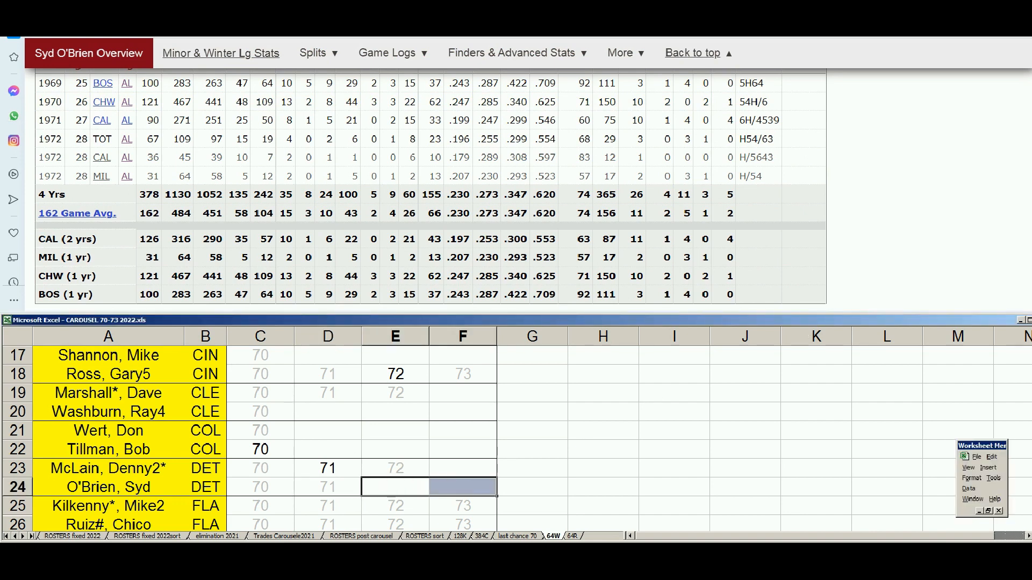
# Step: Review Mike Kilkenny's 1970 to 1973 pitching seasons on Baseball Reference and clear the 73 entry in his spreadsheet row
pyautogui.click(692, 53)
pyautogui.click(822, 82)
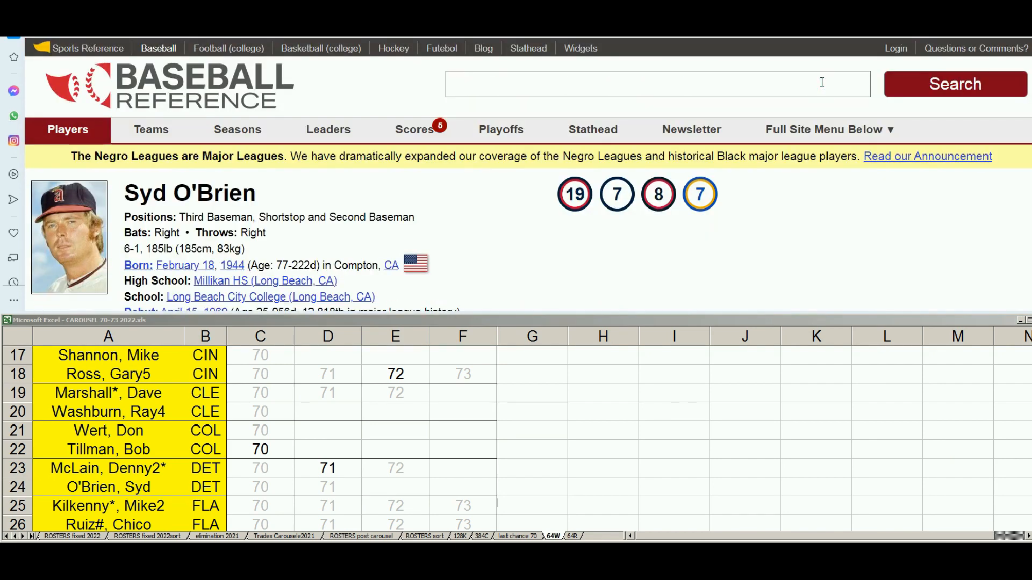
pyautogui.write('kilke')
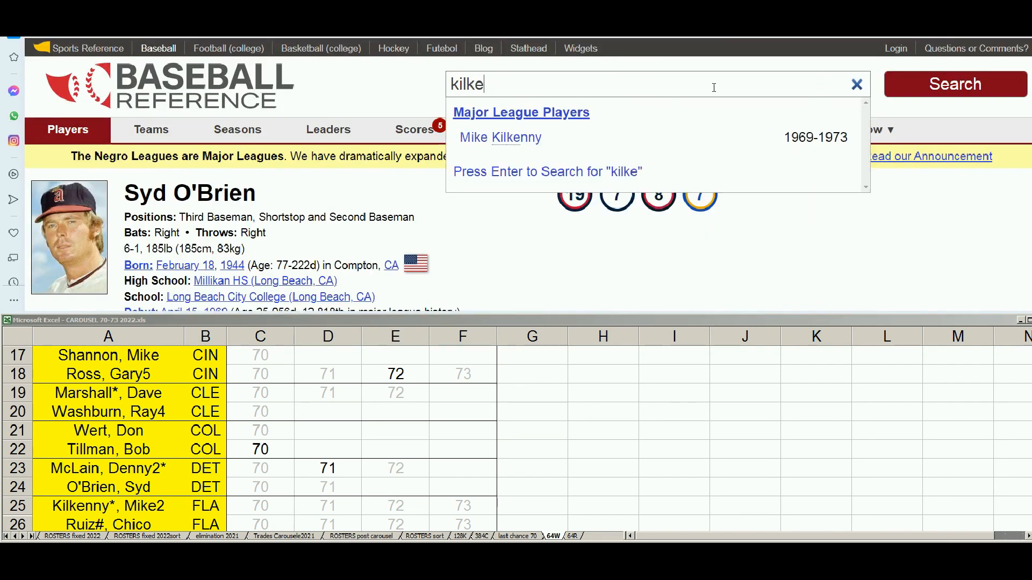
pyautogui.click(527, 139)
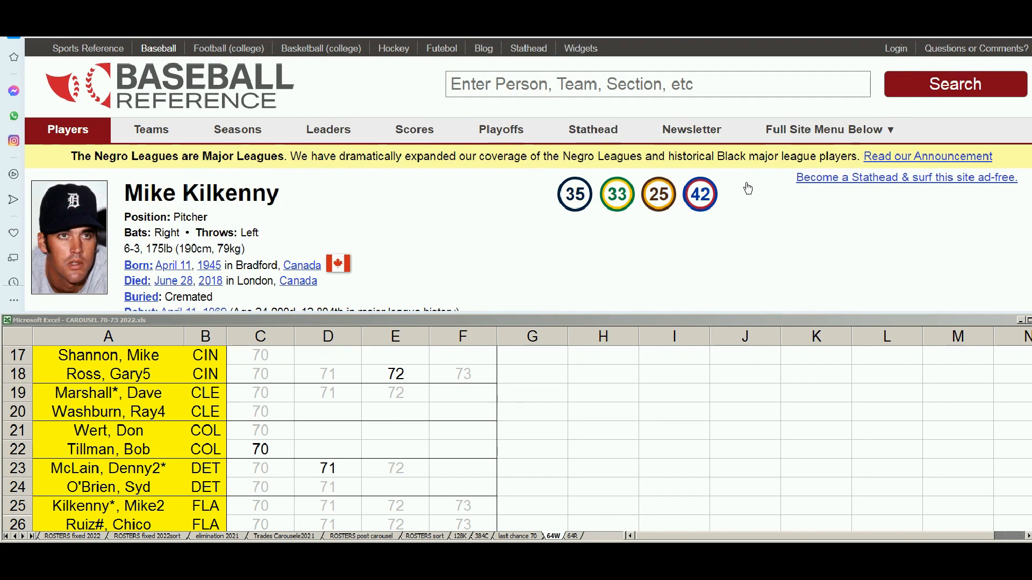
pyautogui.scroll(-10, 747, 188)
pyautogui.scroll(5, 748, 189)
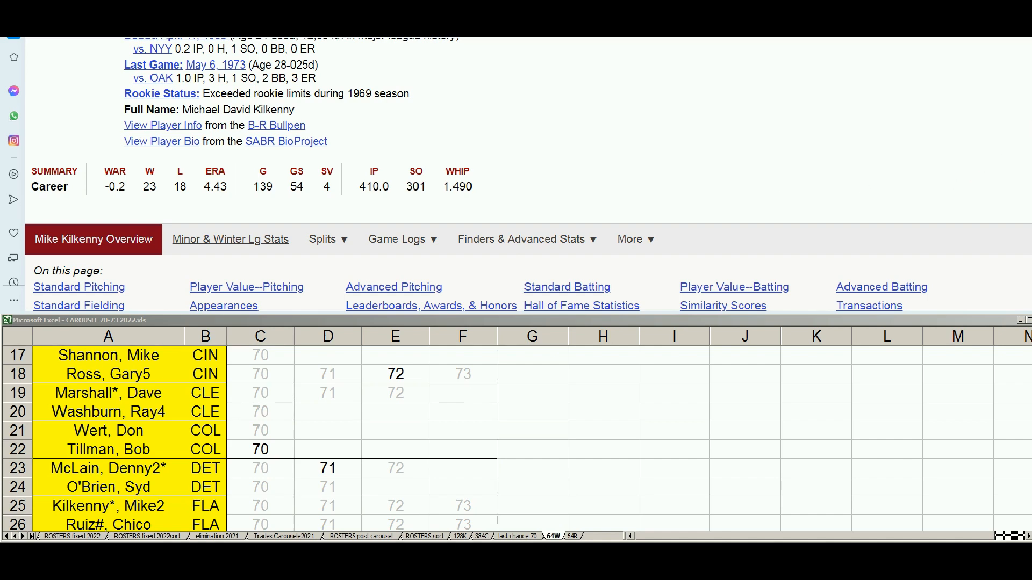
pyautogui.scroll(-8, 528, 175)
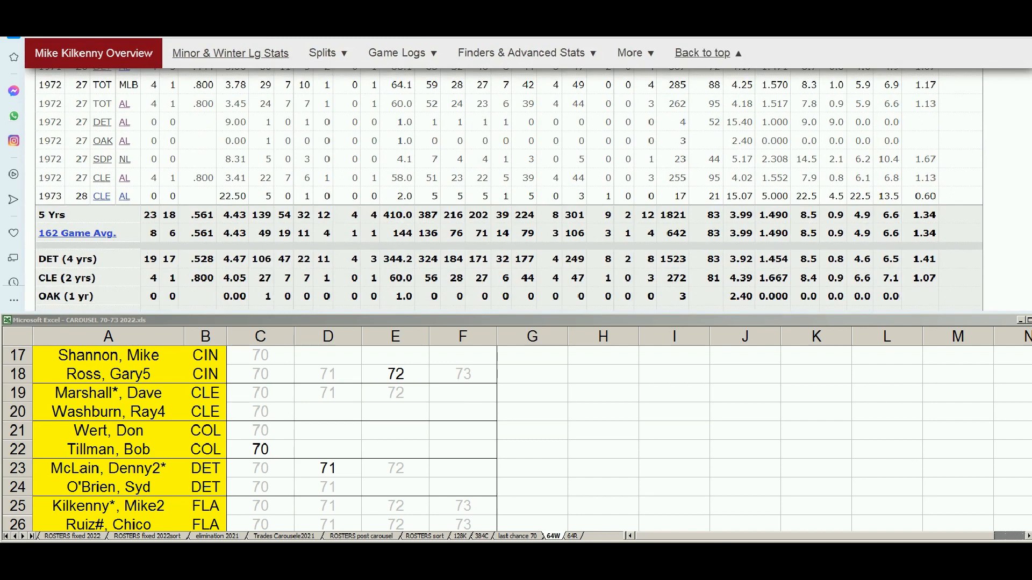
pyautogui.scroll(-2, 528, 175)
pyautogui.scroll(2, 528, 175)
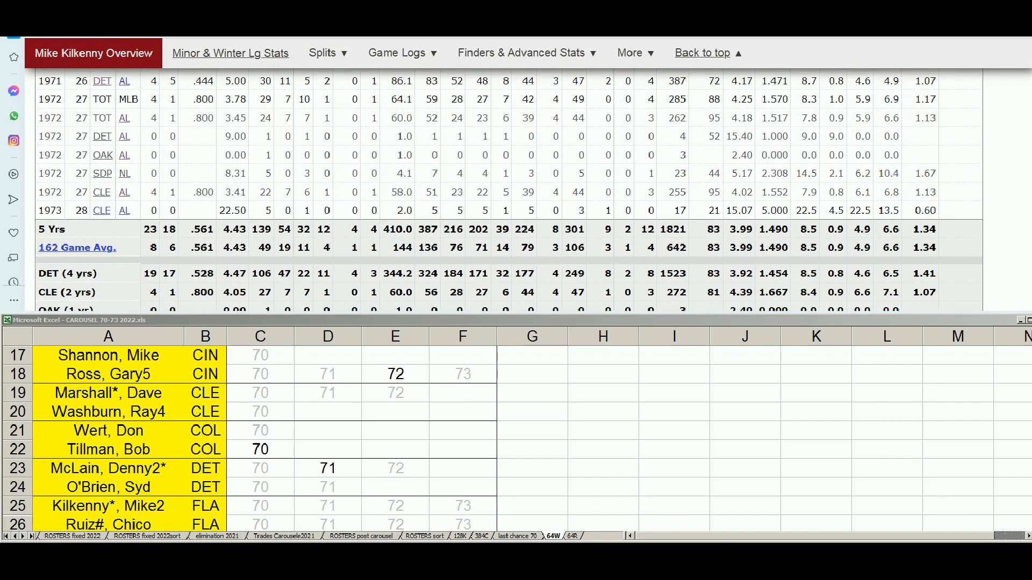
pyautogui.scroll(2, 528, 174)
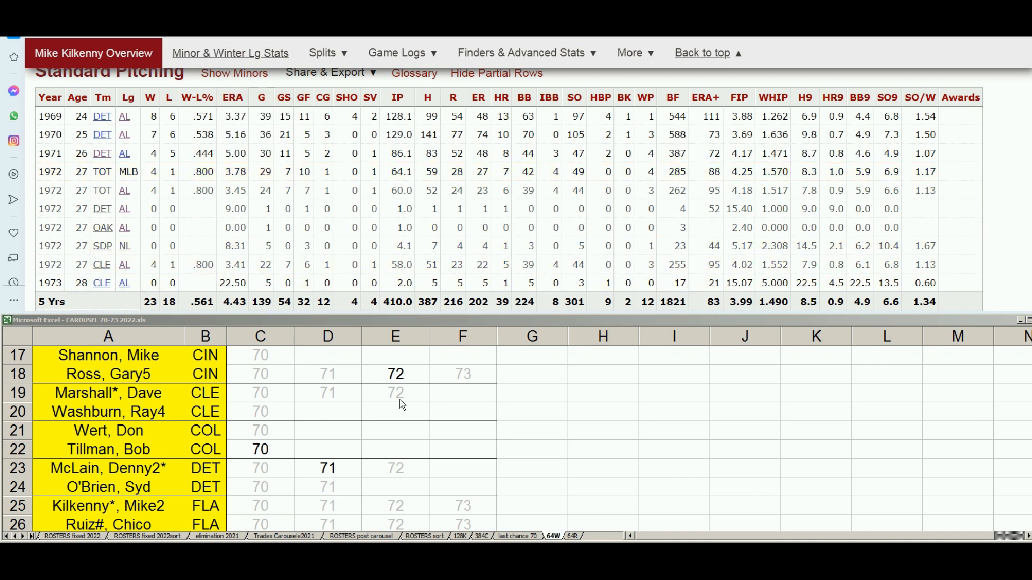
pyautogui.click(471, 507)
pyautogui.press('Delete')
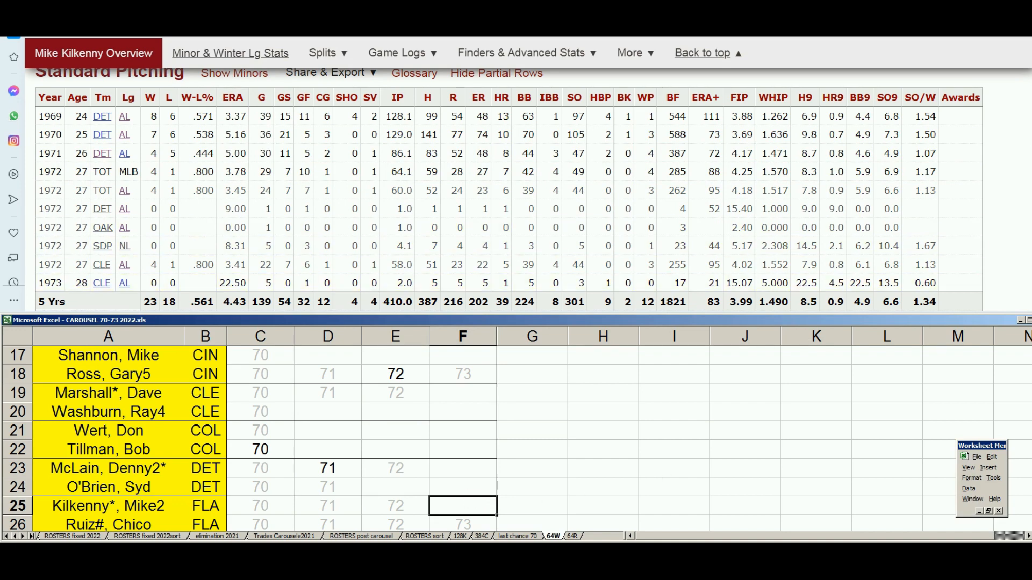
# Step: Look up the Chico Ruiz who played 1964–1971 on Baseball Reference and examine his batting seasons from 1970 on
pyautogui.moveTo(1031, 86); pyautogui.dragTo(1031, 48)
pyautogui.click(801, 91)
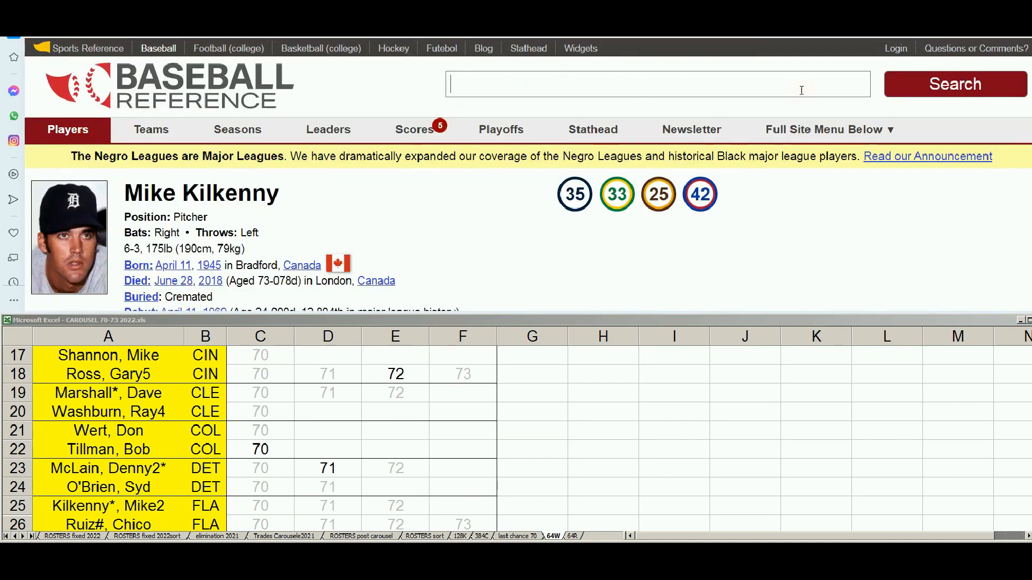
pyautogui.write('ruiz')
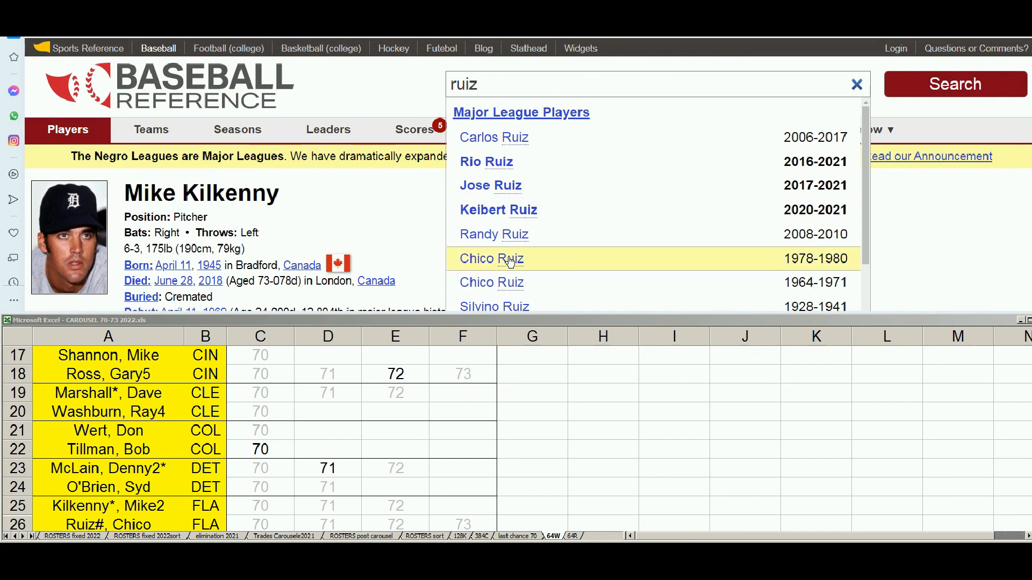
pyautogui.click(511, 282)
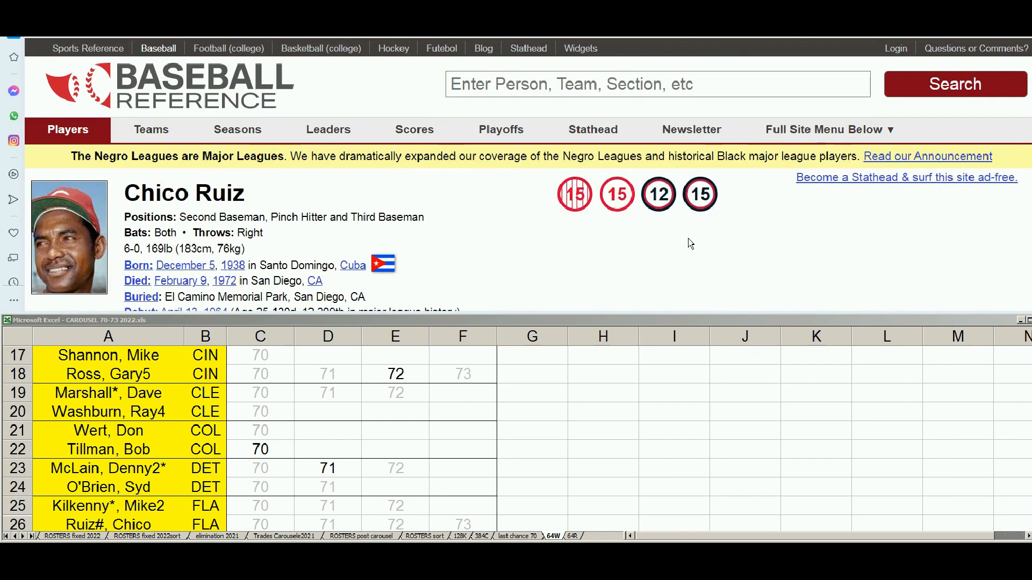
pyautogui.scroll(-12, 691, 243)
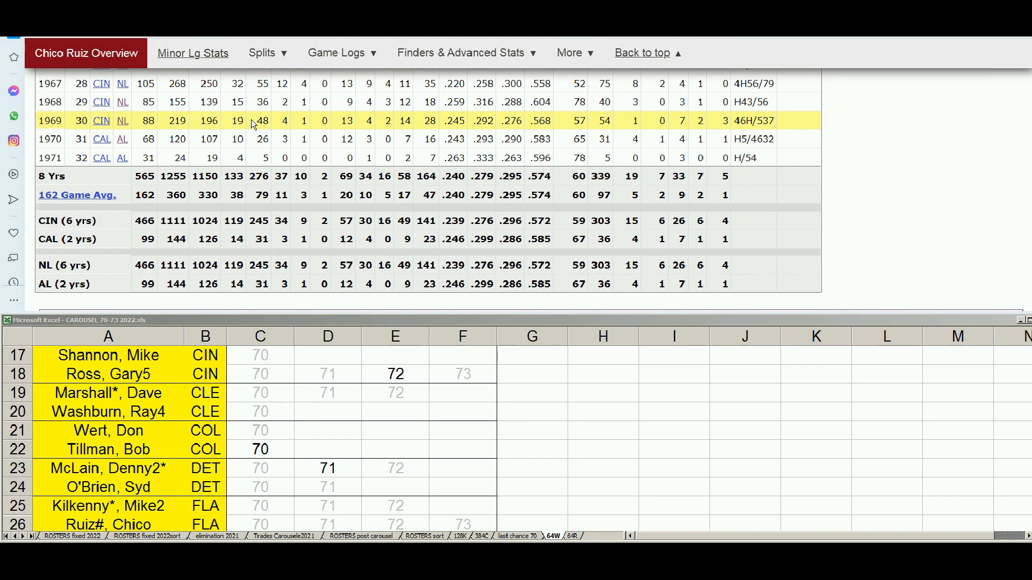
# Step: Clear the 71, 72 and 73 entries in Chico Ruiz's spreadsheet row
pyautogui.click(326, 524)
pyautogui.moveTo(329, 525); pyautogui.dragTo(450, 523)
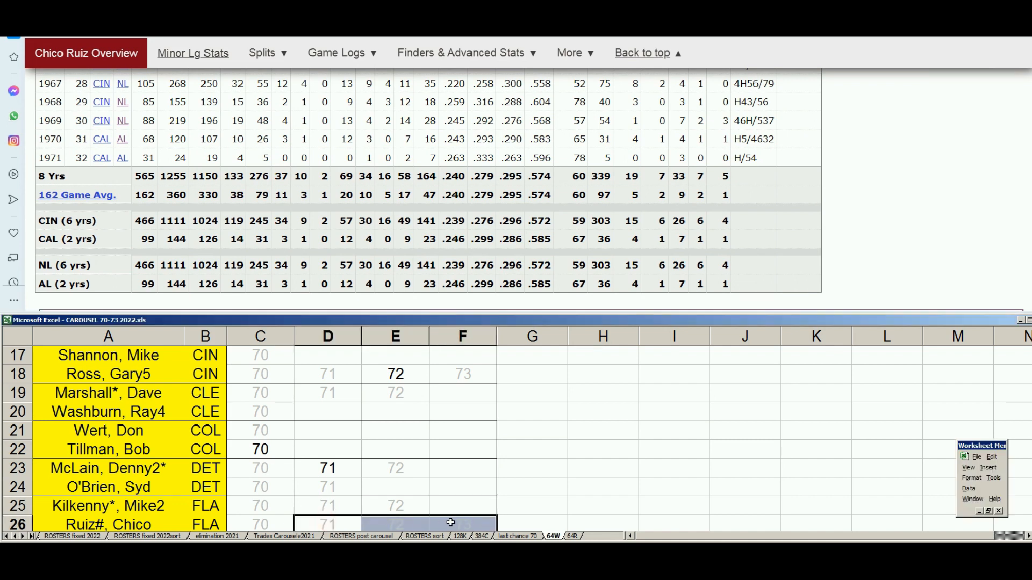
pyautogui.press('Delete')
# Step: Look up Norm Miller, the next player on the sheet, on Baseball Reference and examine his batting seasons from 1970 to 1973
pyautogui.scroll(-2, 450, 523)
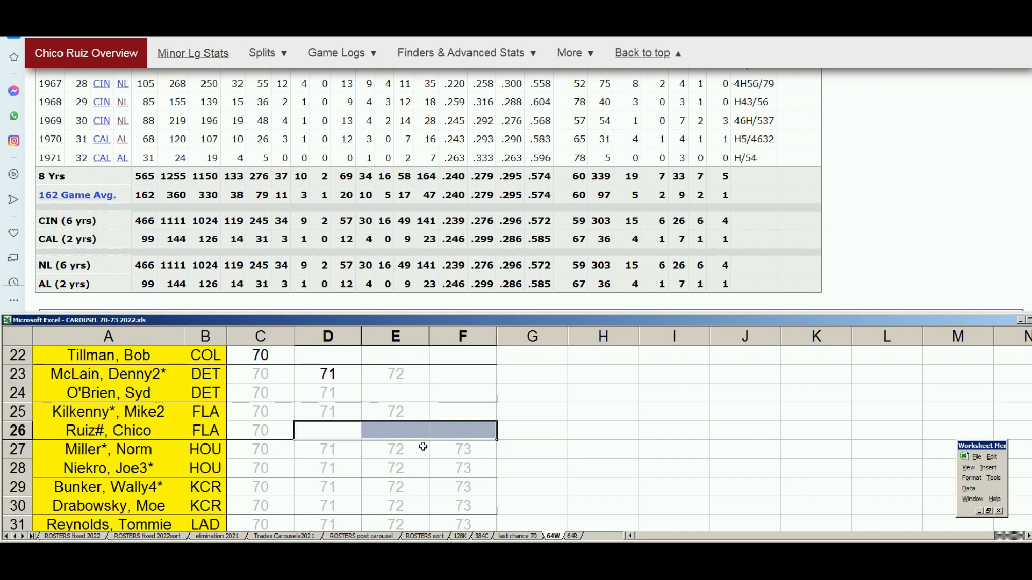
pyautogui.click(276, 451)
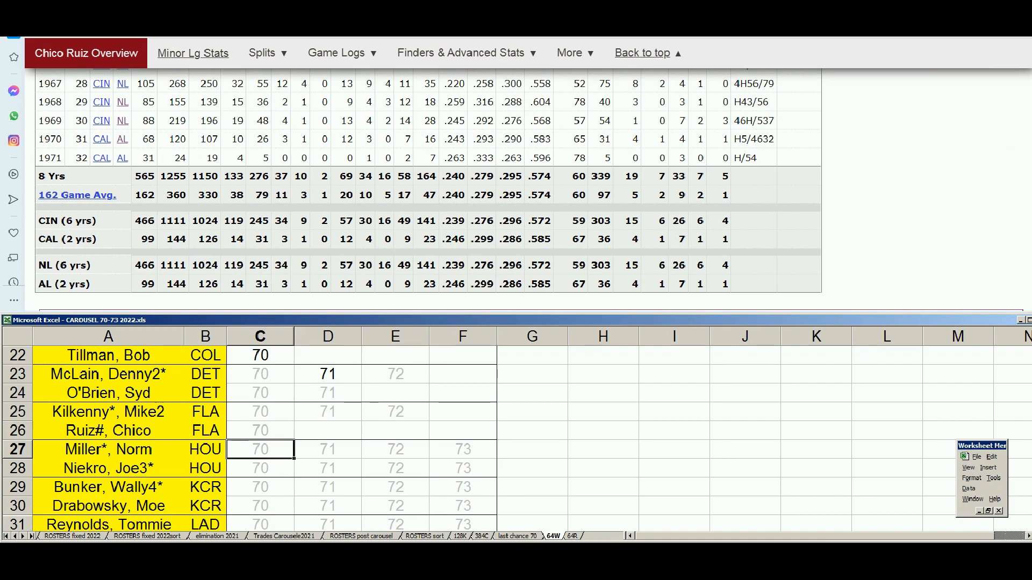
pyautogui.click(645, 53)
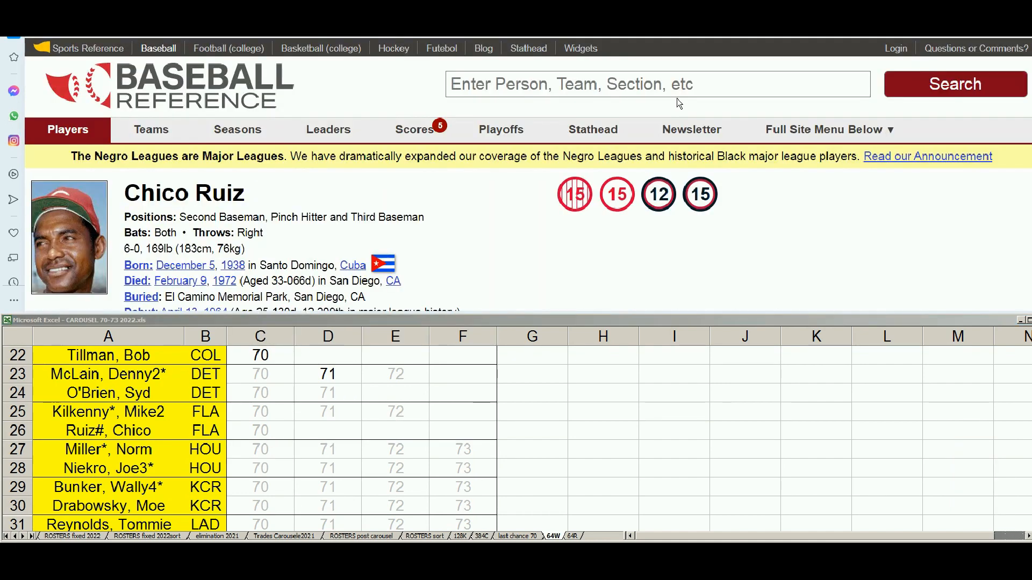
pyautogui.click(689, 84)
pyautogui.write('no')
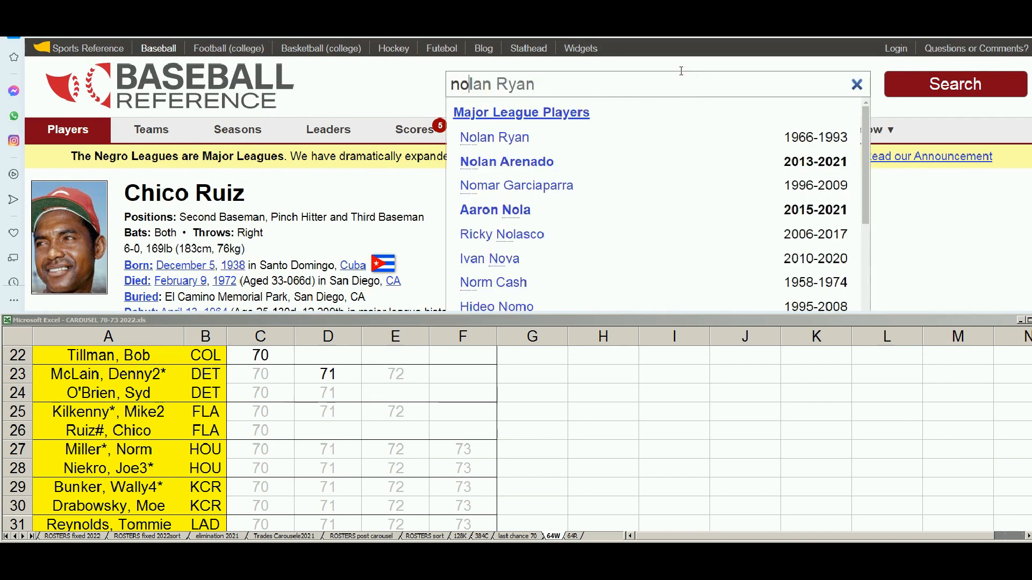
pyautogui.write('rm mi')
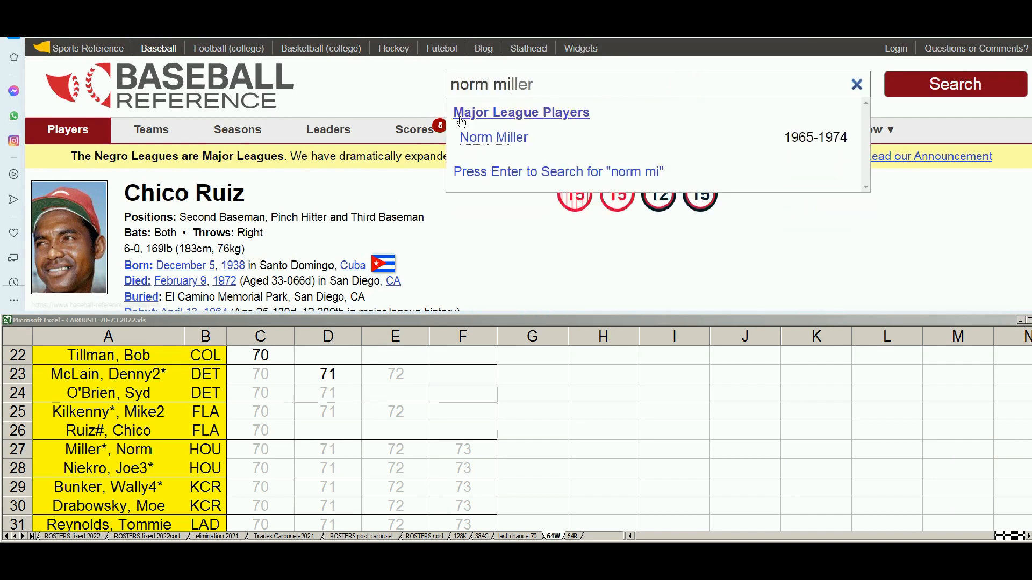
pyautogui.click(505, 141)
pyautogui.scroll(-10, 773, 227)
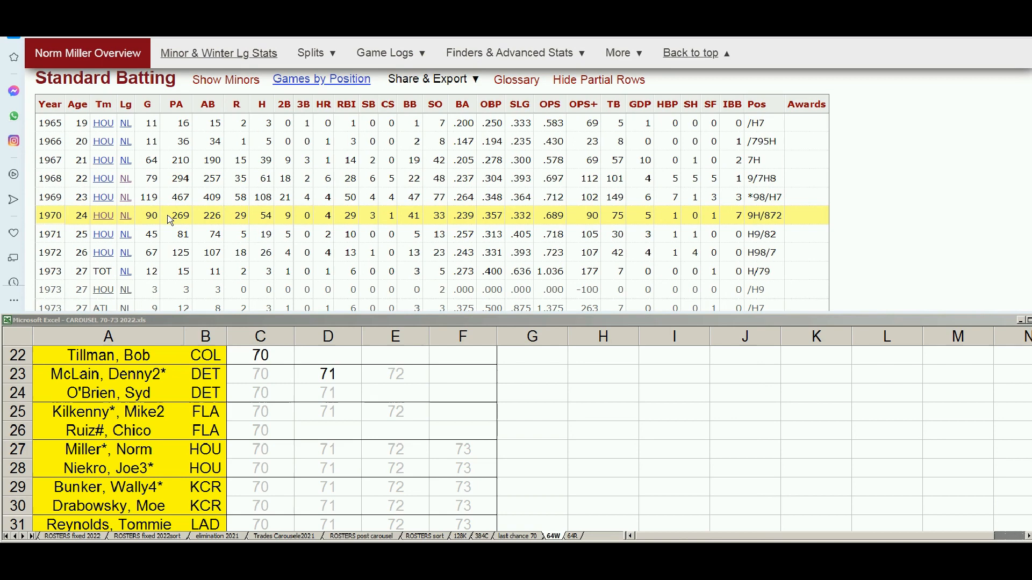
# Step: Check the rest of Norm Miller's batting seasons and clear the 73 entry in his spreadsheet row
pyautogui.scroll(-1, 171, 218)
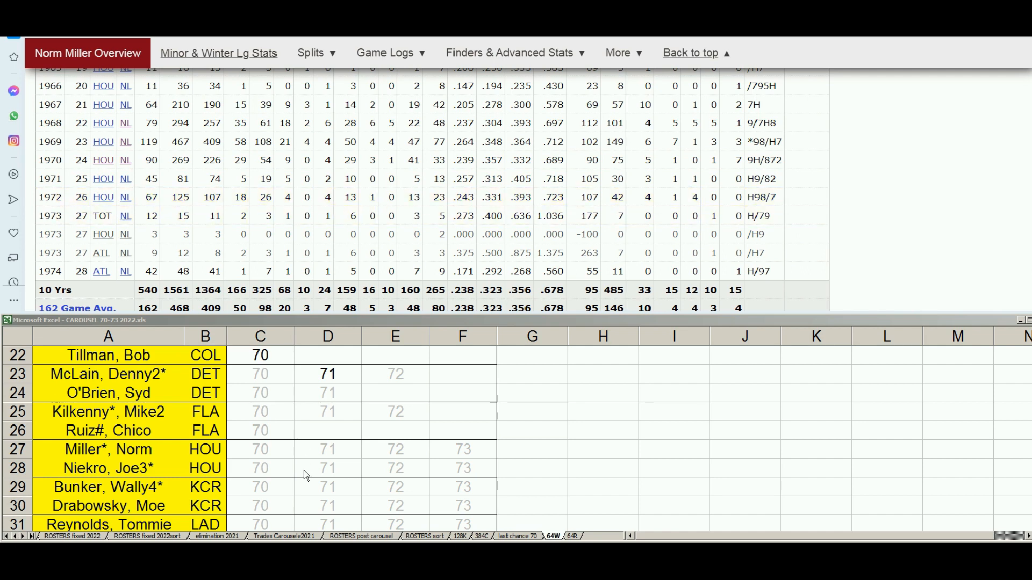
pyautogui.click(473, 449)
pyautogui.press('Delete')
pyautogui.click(281, 466)
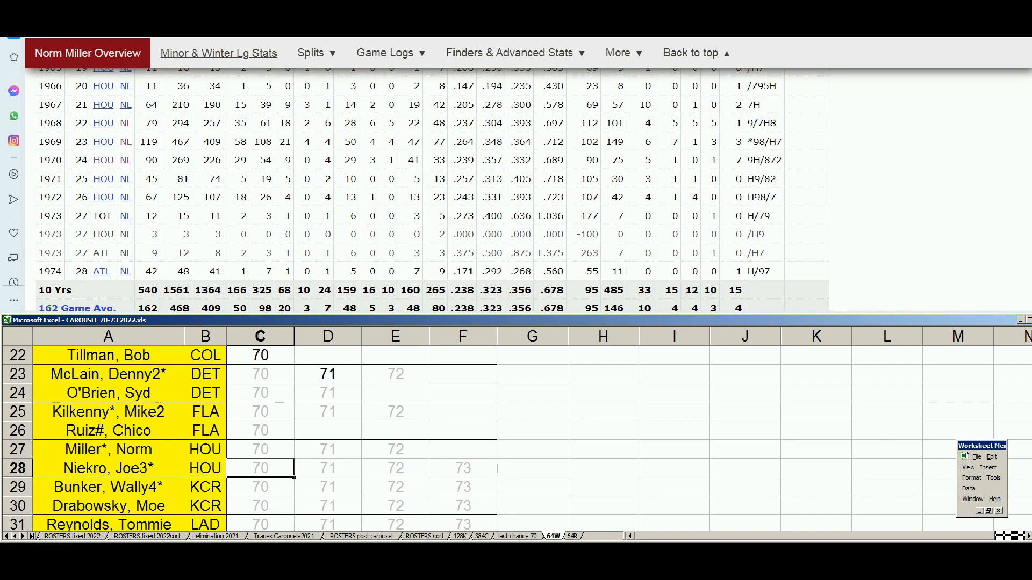
# Step: Look up Joe Niekro, the next player on the sheet, on Baseball Reference and examine his pitching seasons from 1970 to 1973
pyautogui.moveTo(1031, 70); pyautogui.dragTo(1031, 46)
pyautogui.click(764, 83)
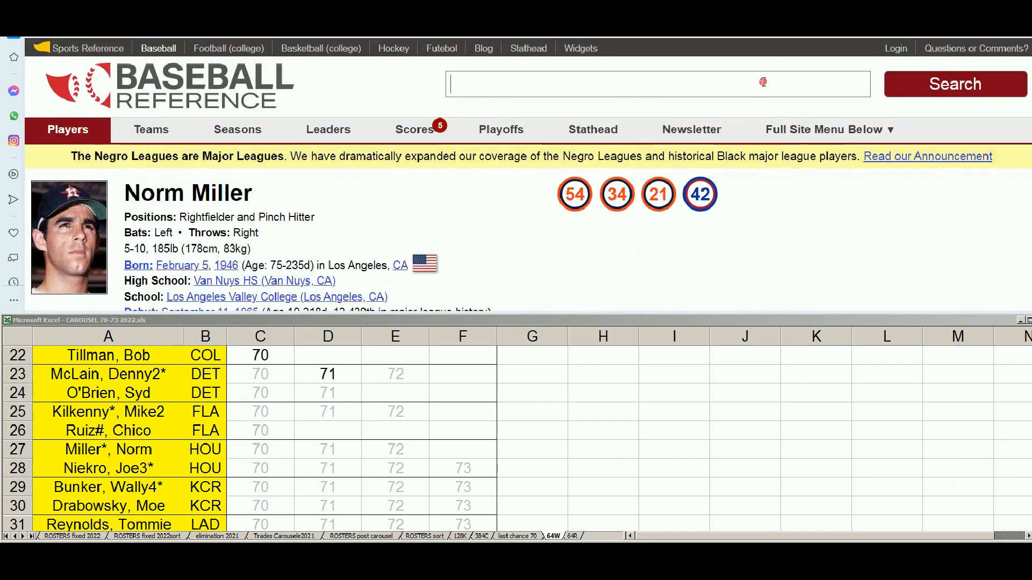
pyautogui.write('joe nie')
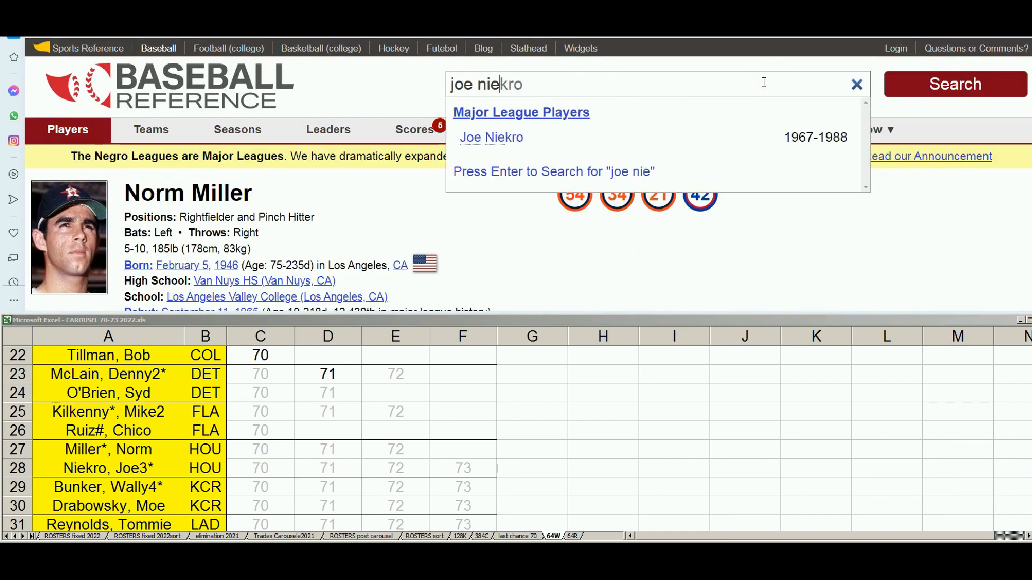
pyautogui.click(764, 137)
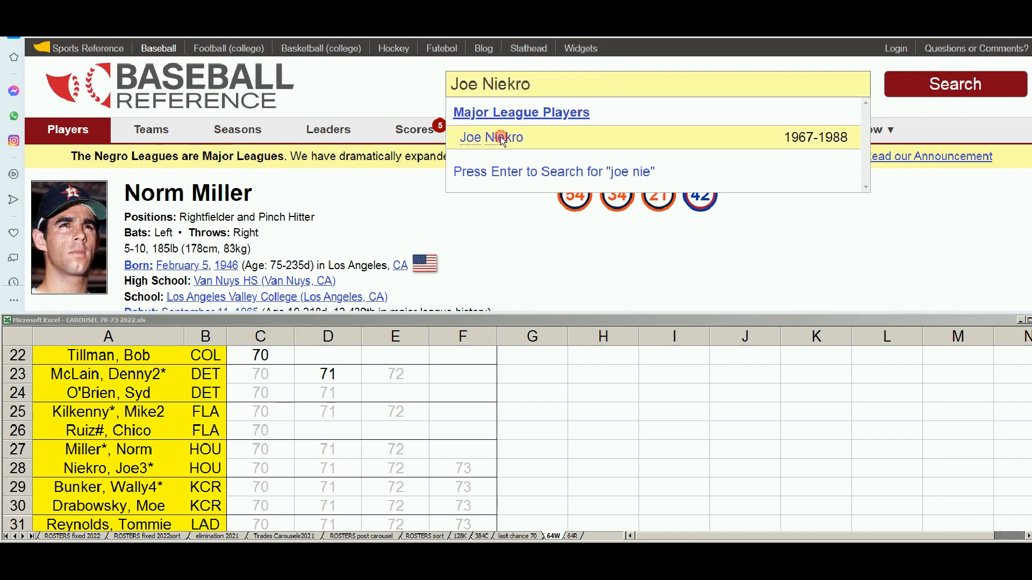
pyautogui.scroll(-3, 845, 235)
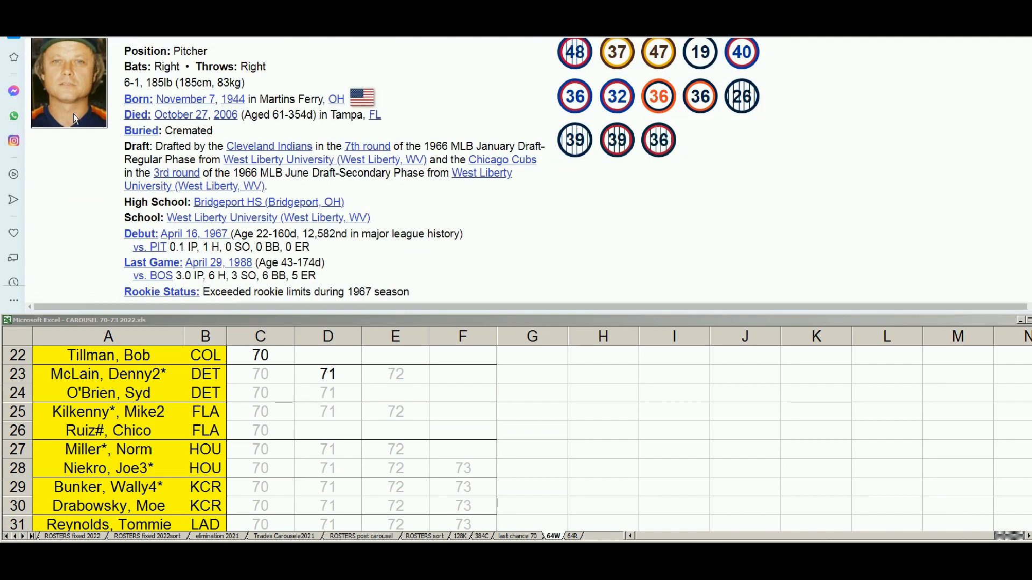
pyautogui.scroll(2, 68, 179)
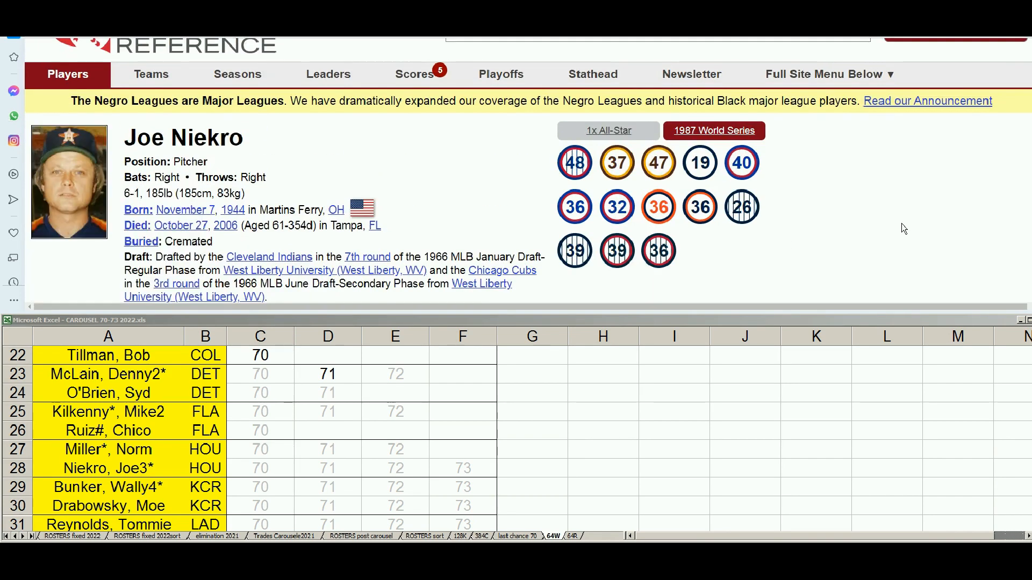
pyautogui.scroll(-4, 908, 220)
pyautogui.scroll(-10, 894, 175)
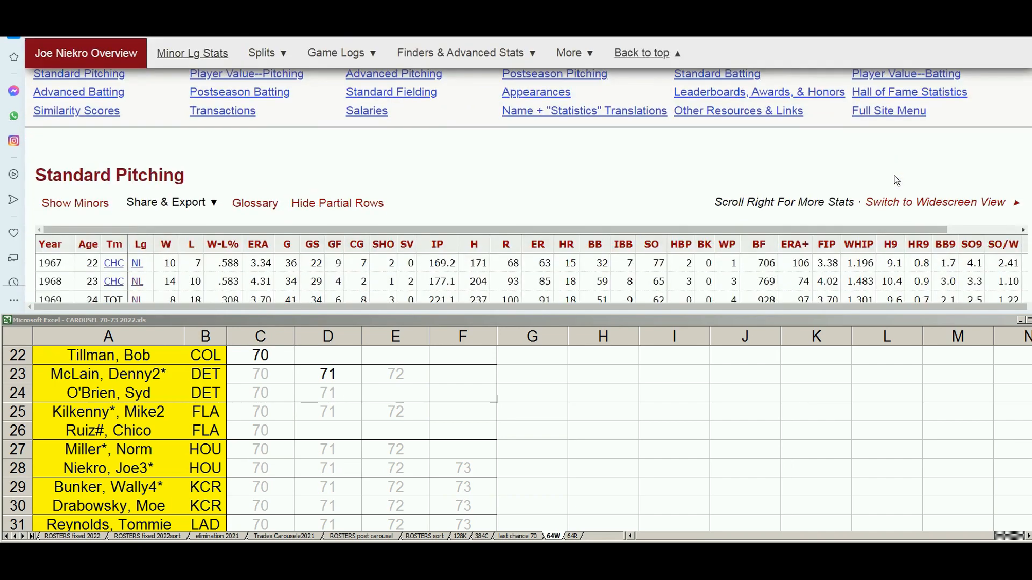
pyautogui.scroll(-2, 127, 222)
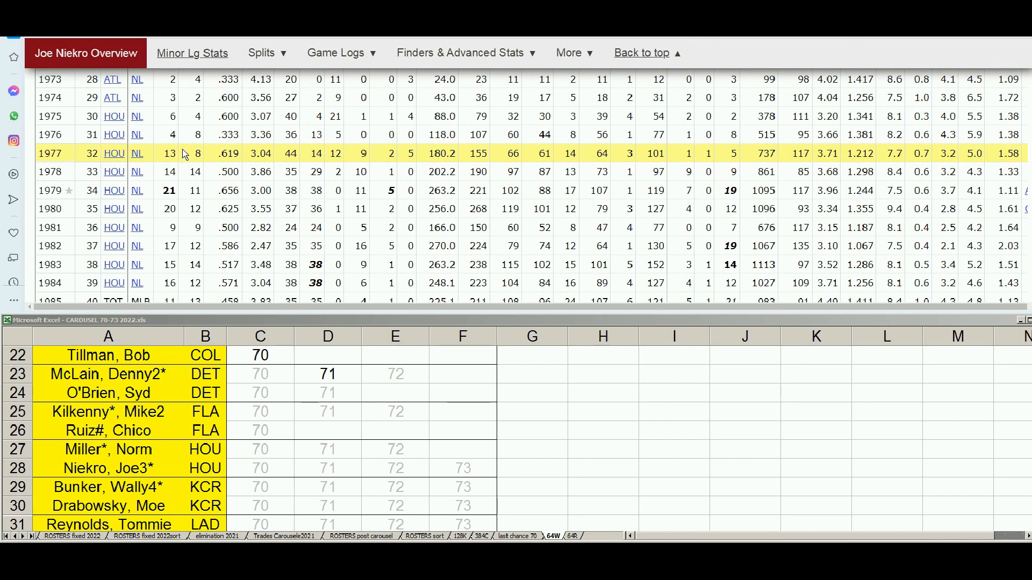
pyautogui.scroll(2, 182, 157)
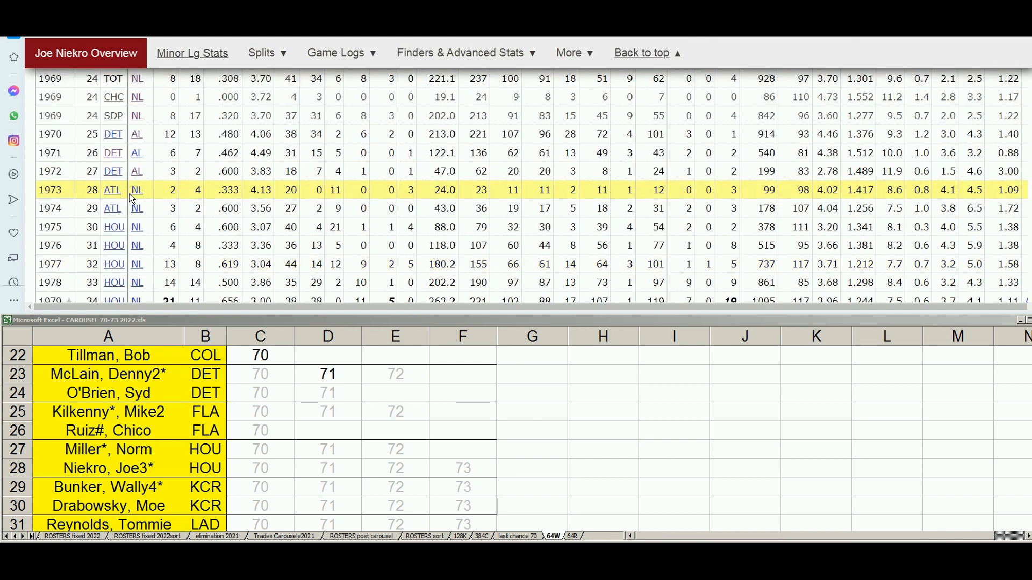
pyautogui.moveTo(253, 137)
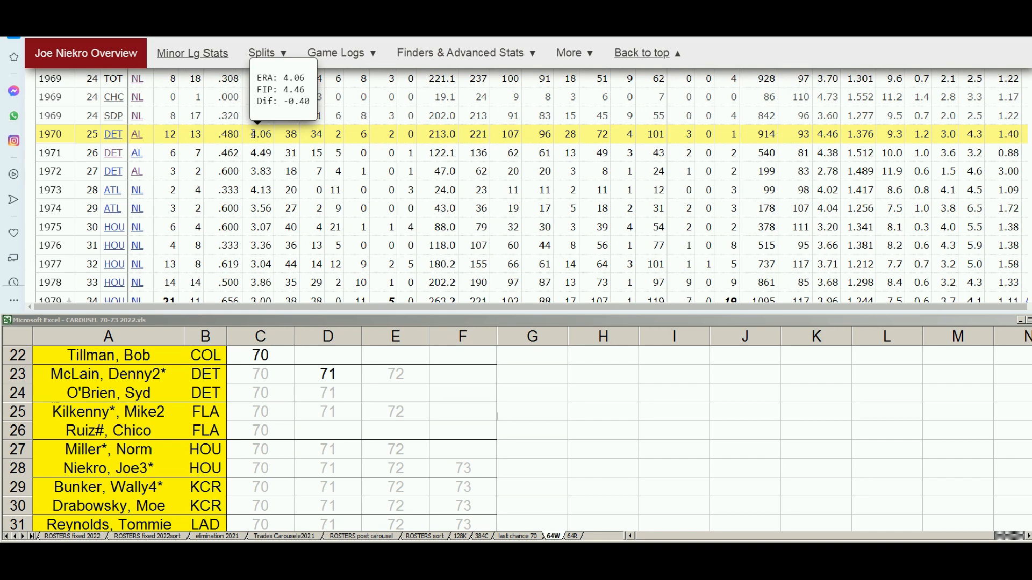
# Step: Change the font color of the 70 entry in Joe Niekro's spreadsheet row to black
pyautogui.click(257, 473)
pyautogui.rightClick(259, 474)
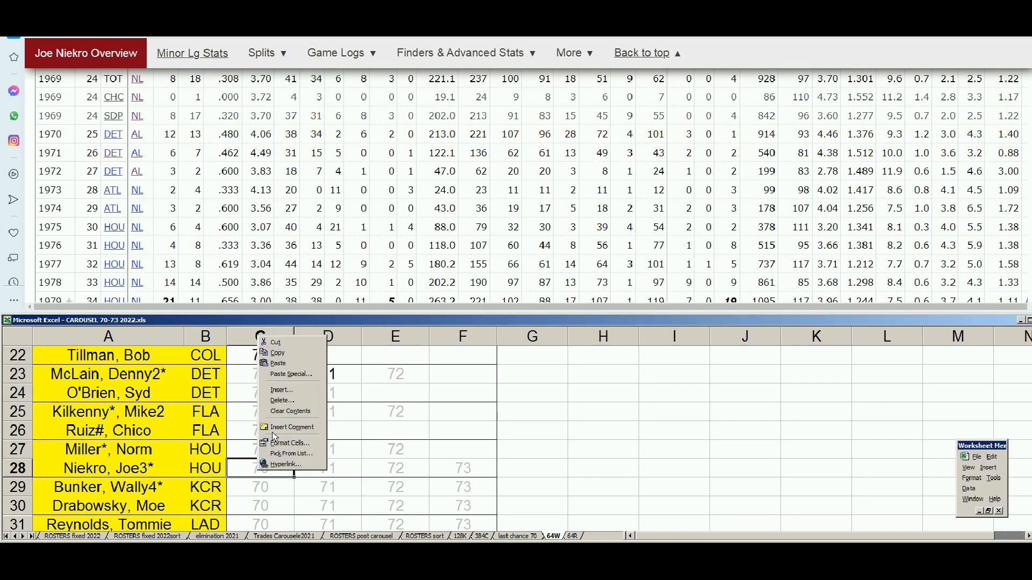
pyautogui.click(289, 443)
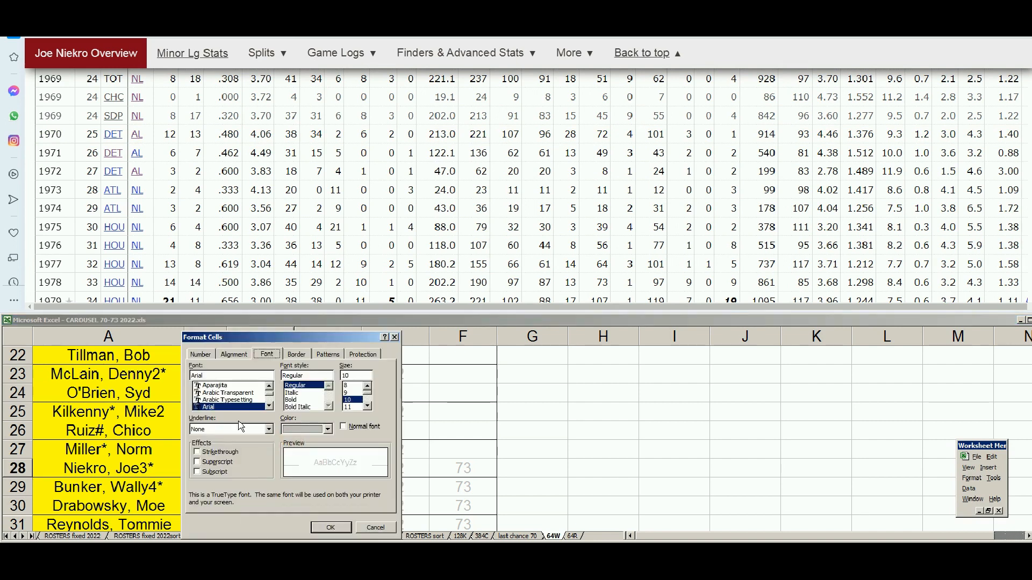
pyautogui.click(327, 429)
pyautogui.click(290, 458)
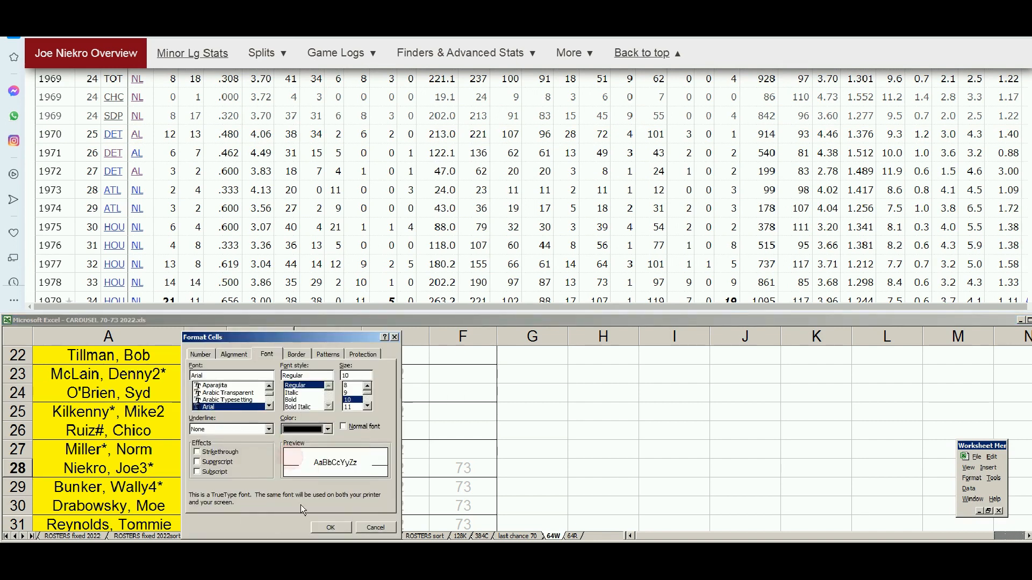
pyautogui.click(324, 529)
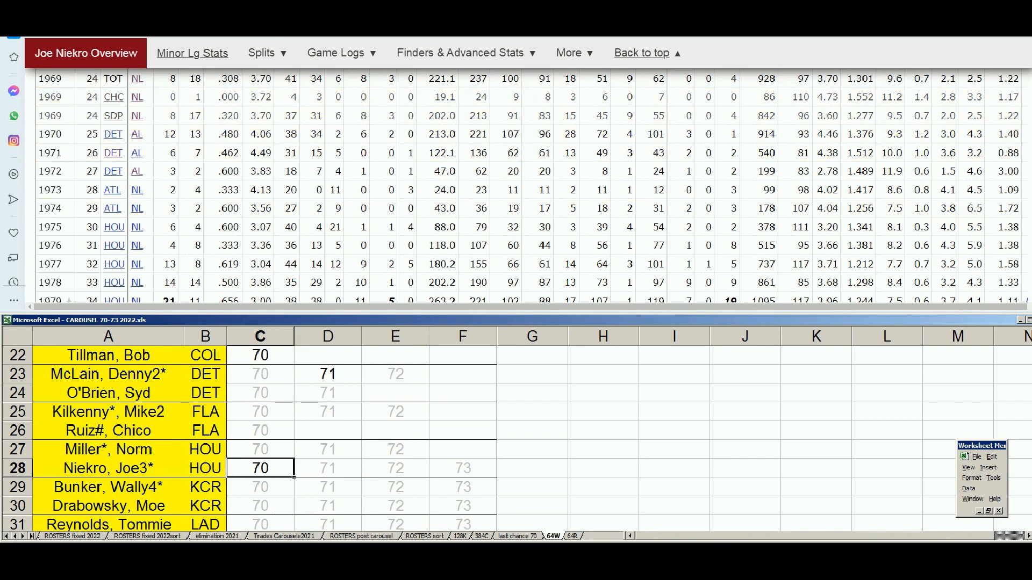
# Step: Look up Wally Bunker on Baseball Reference and examine his pitching seasons from 1970 on
pyautogui.click(641, 52)
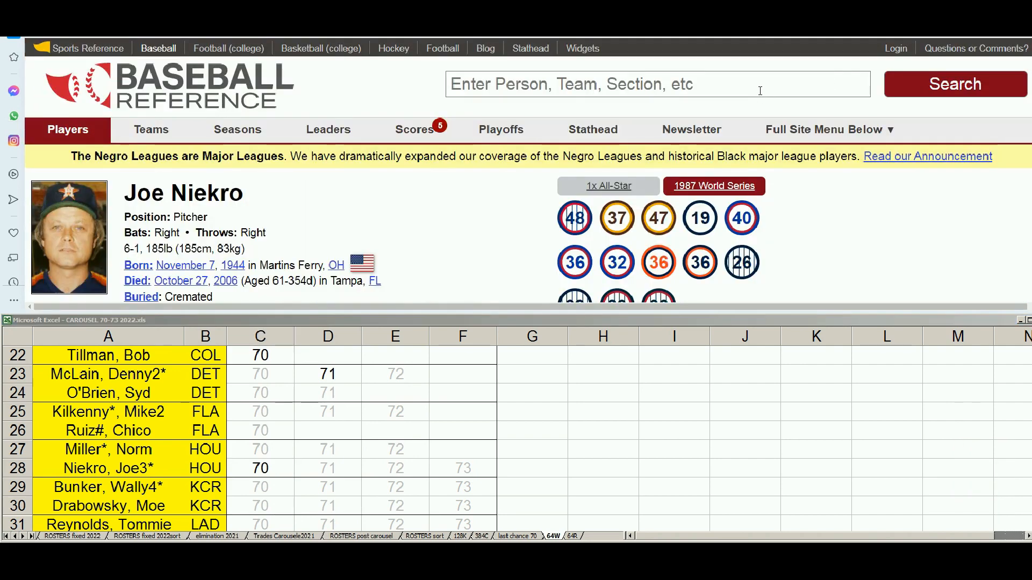
pyautogui.click(758, 88)
pyautogui.write('bunker')
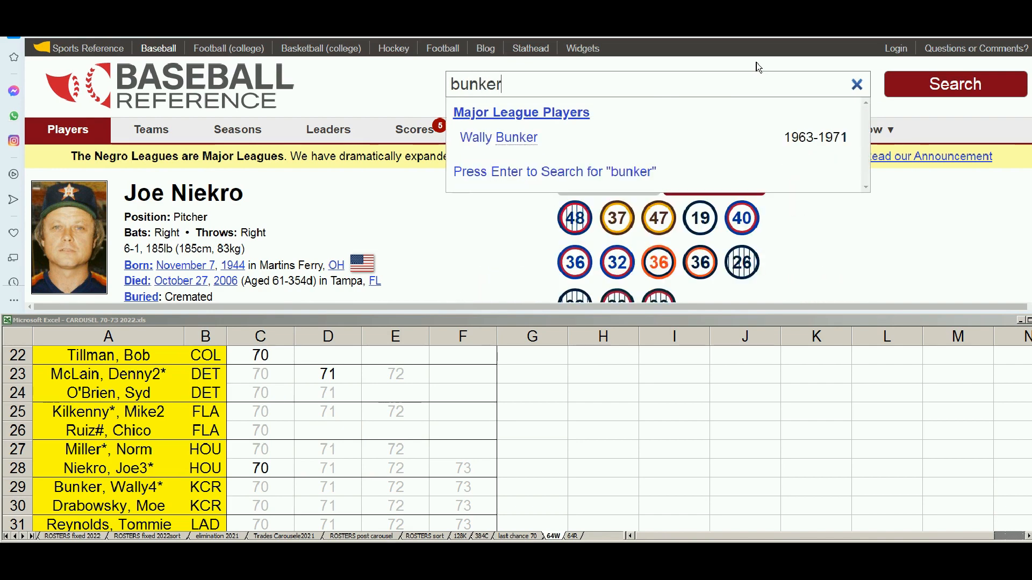
pyautogui.click(499, 138)
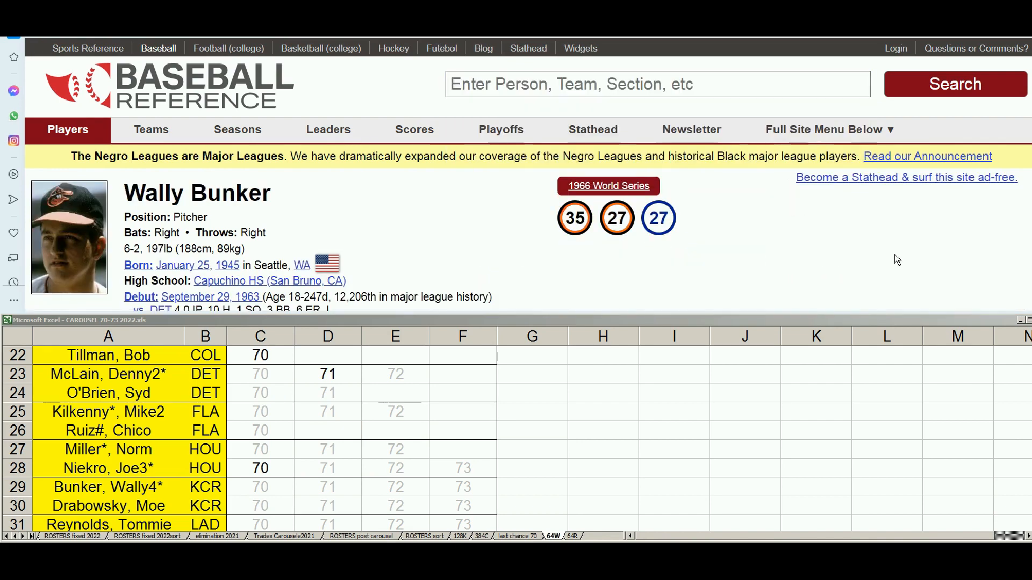
pyautogui.scroll(-8, 749, 241)
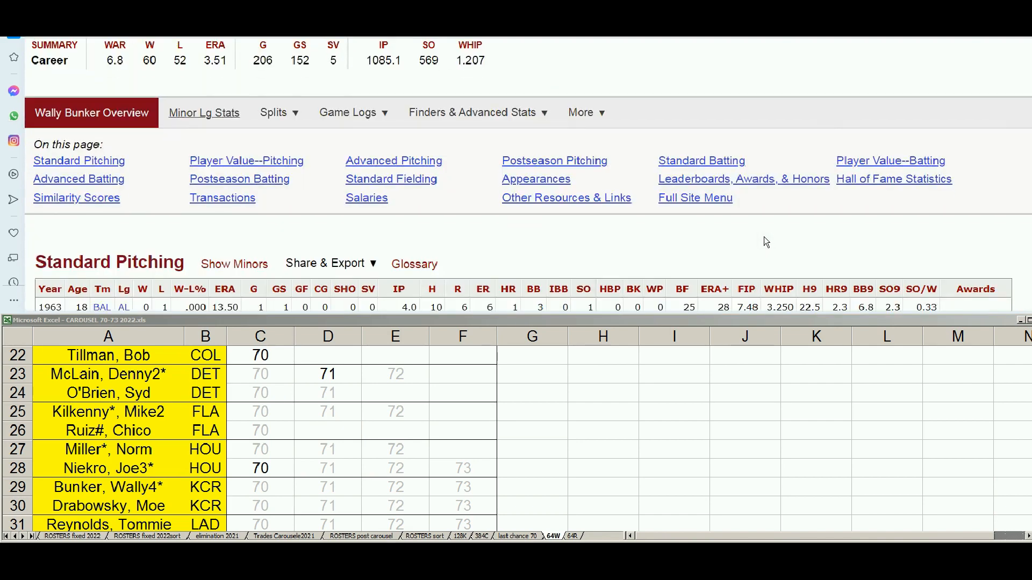
pyautogui.scroll(-4, 764, 240)
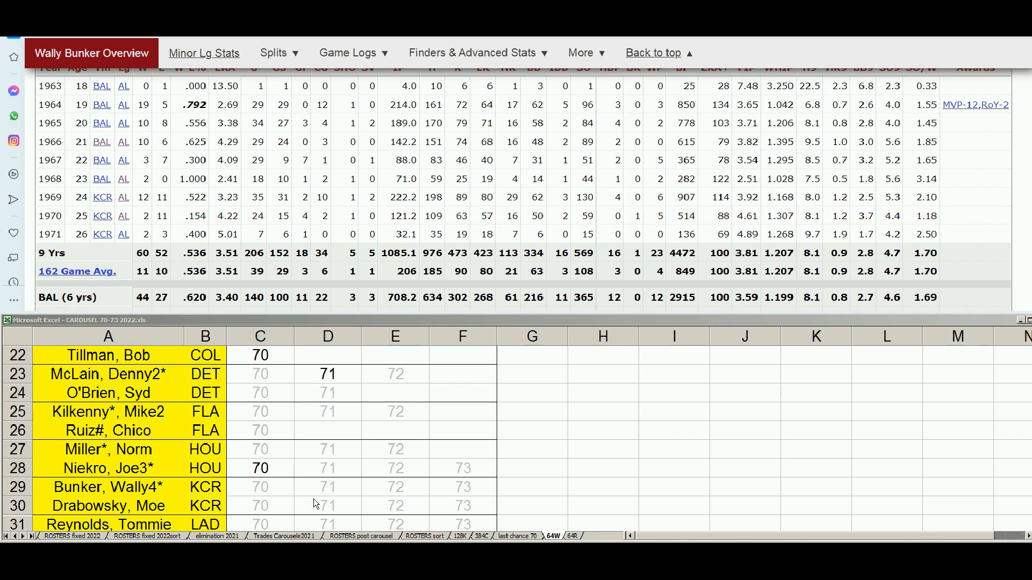
# Step: Clear the 71, 72 and 73 entries in Wally Bunker's spreadsheet row
pyautogui.click(338, 492)
pyautogui.moveTo(340, 486); pyautogui.dragTo(454, 486)
pyautogui.press('Delete')
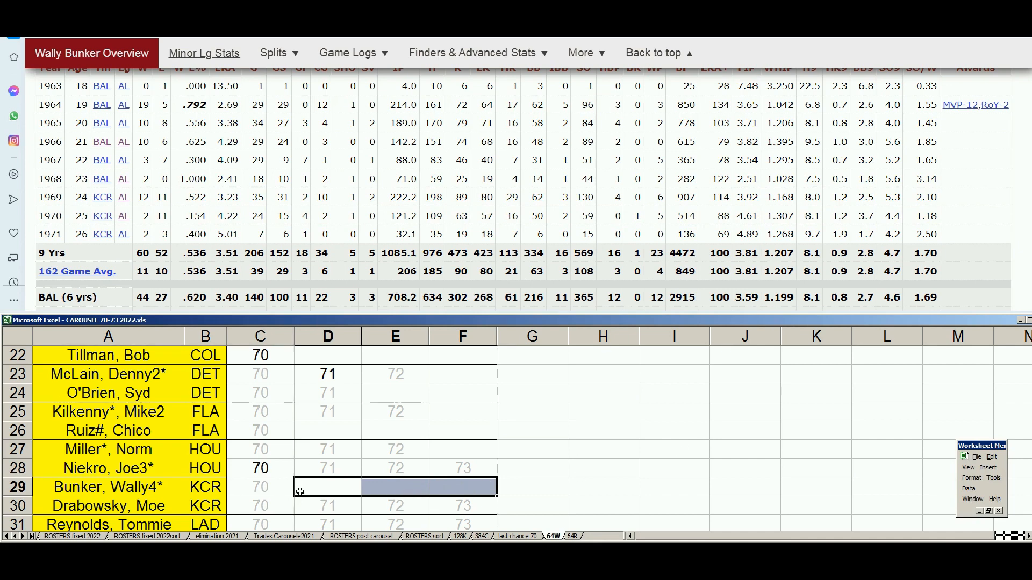
# Step: Look up Moe Drabowsky on Baseball Reference and examine his pitching seasons from 1970 on
pyautogui.click(659, 52)
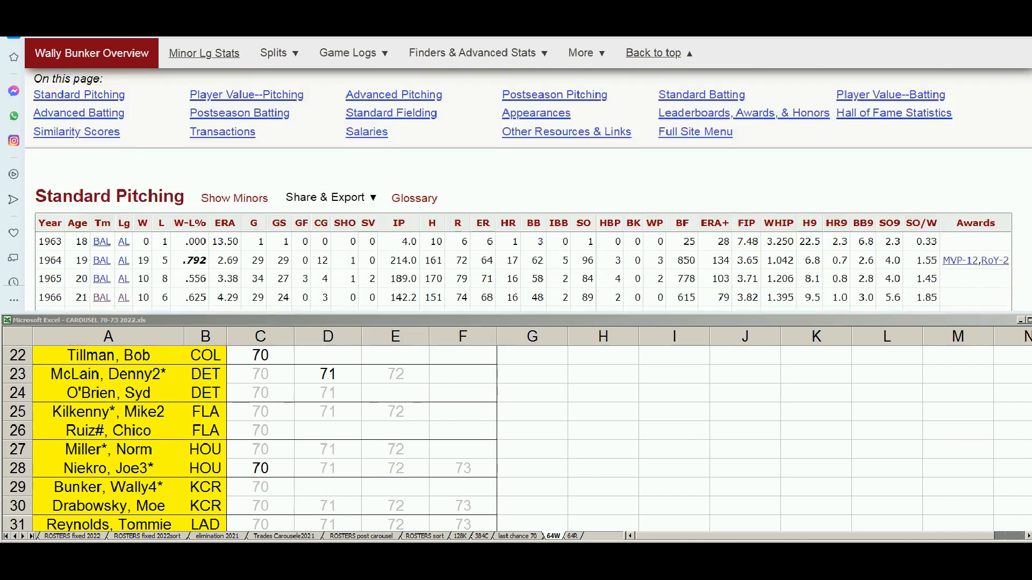
pyautogui.click(769, 87)
pyautogui.write('moe')
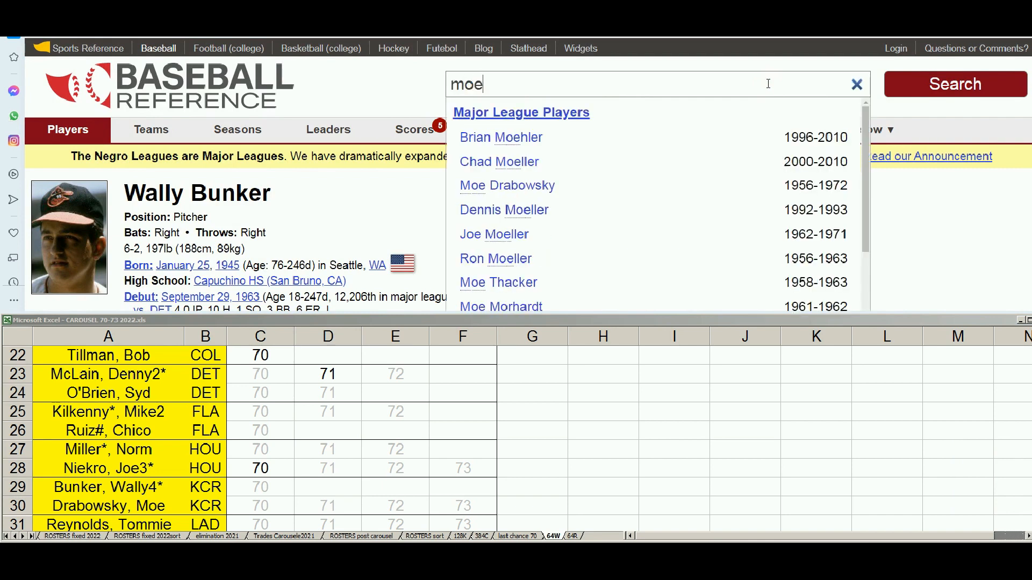
pyautogui.write(' d')
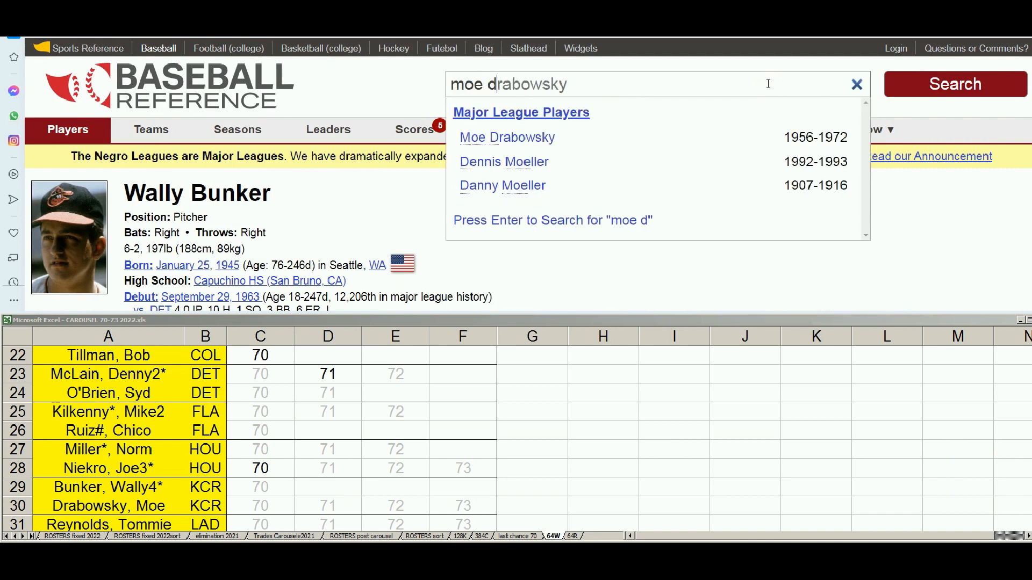
pyautogui.click(554, 139)
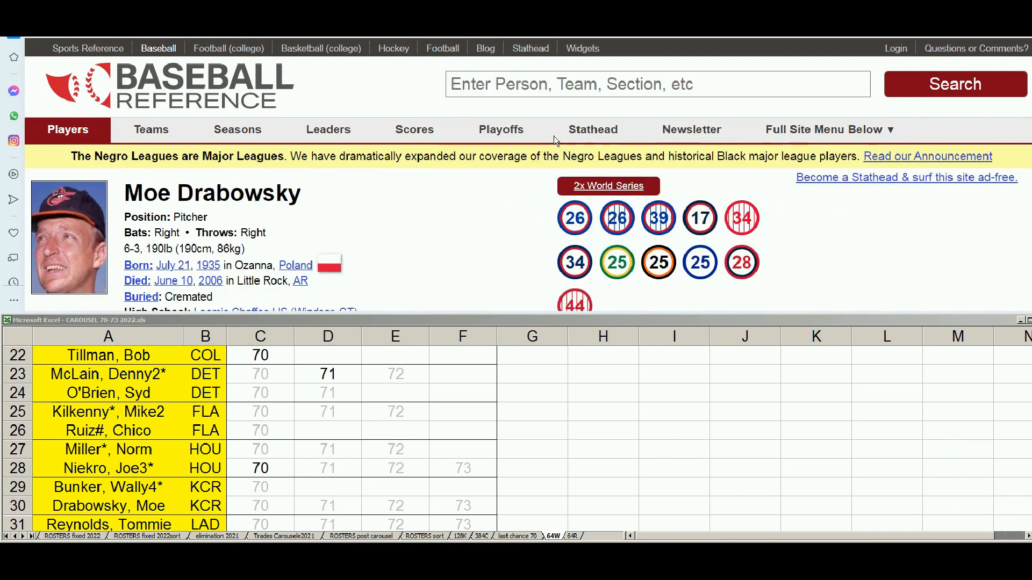
pyautogui.scroll(-3, 731, 220)
pyautogui.scroll(-10, 726, 225)
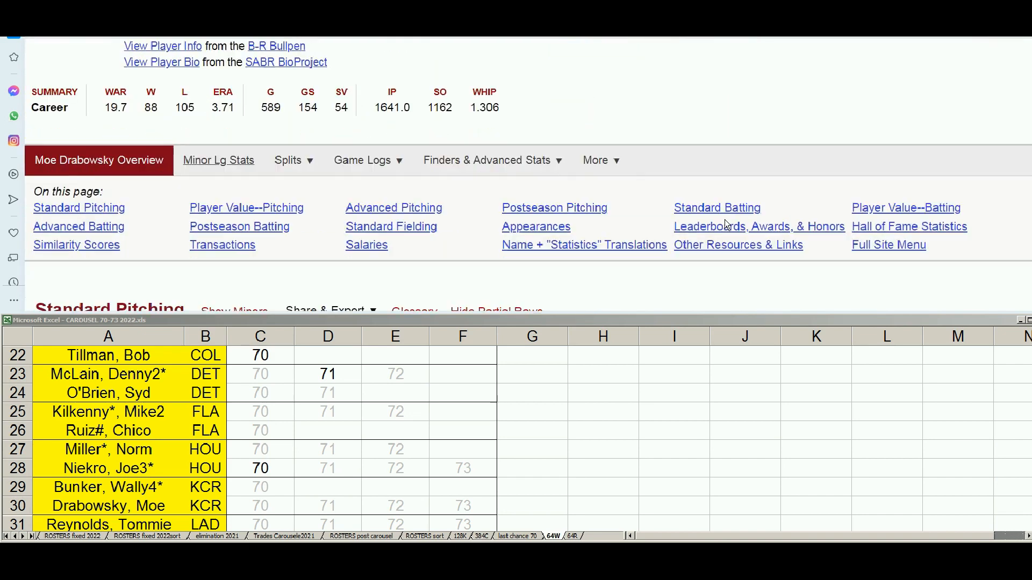
pyautogui.scroll(-2, 727, 224)
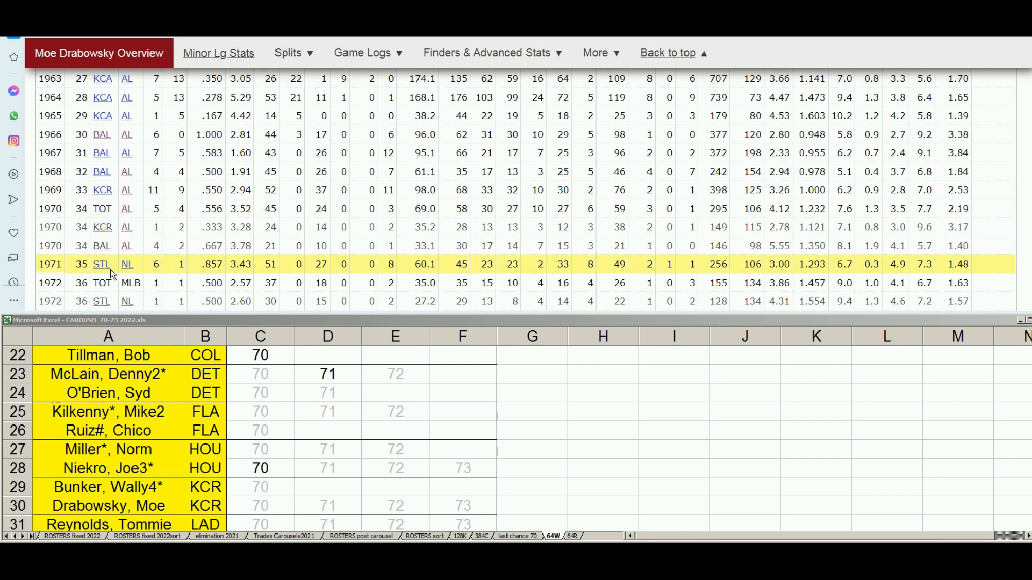
pyautogui.scroll(-2, 111, 269)
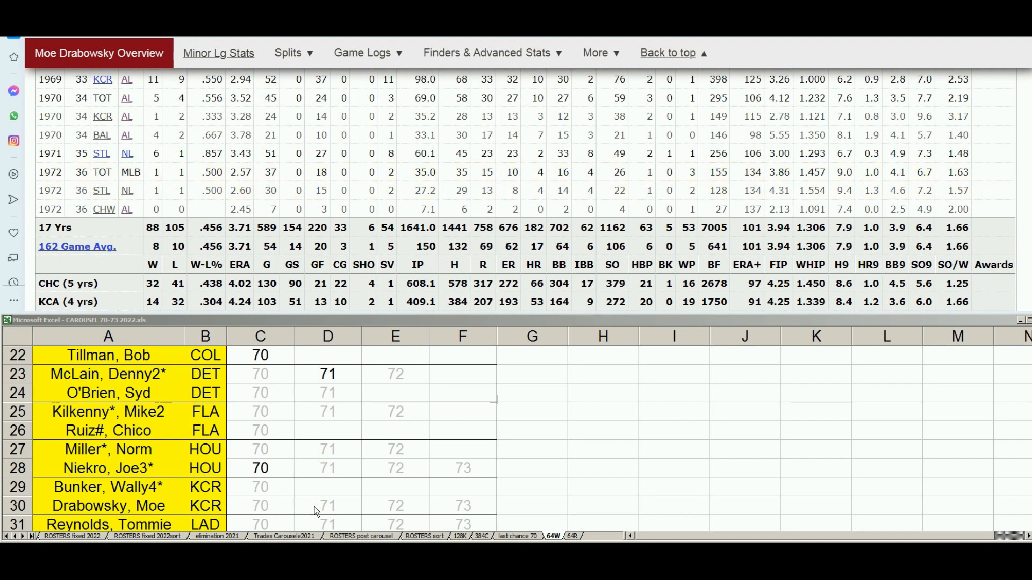
# Step: Clear the 72 and 73 entries in Moe Drabowsky's spreadsheet row and change the font color of his 70 and 71 entries to black
pyautogui.click(400, 505)
pyautogui.moveTo(404, 506); pyautogui.dragTo(454, 506)
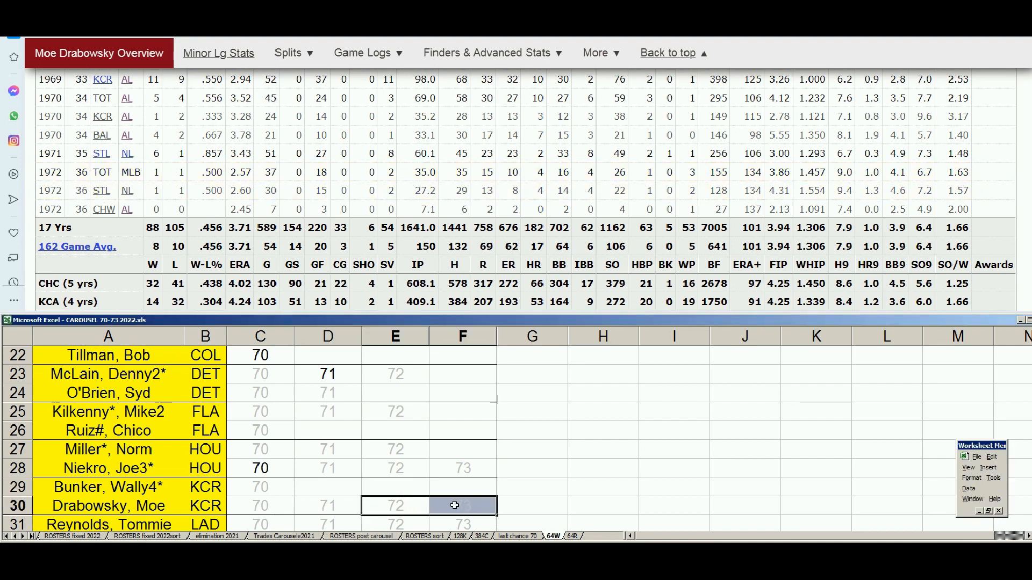
pyautogui.moveTo(267, 507); pyautogui.dragTo(306, 506)
pyautogui.rightClick(306, 507)
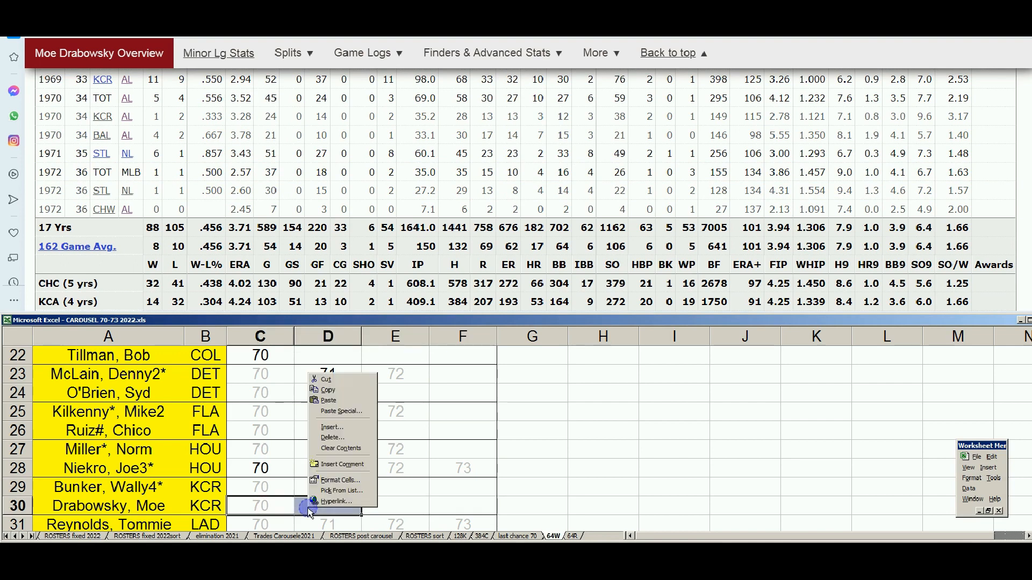
pyautogui.click(346, 481)
pyautogui.click(382, 461)
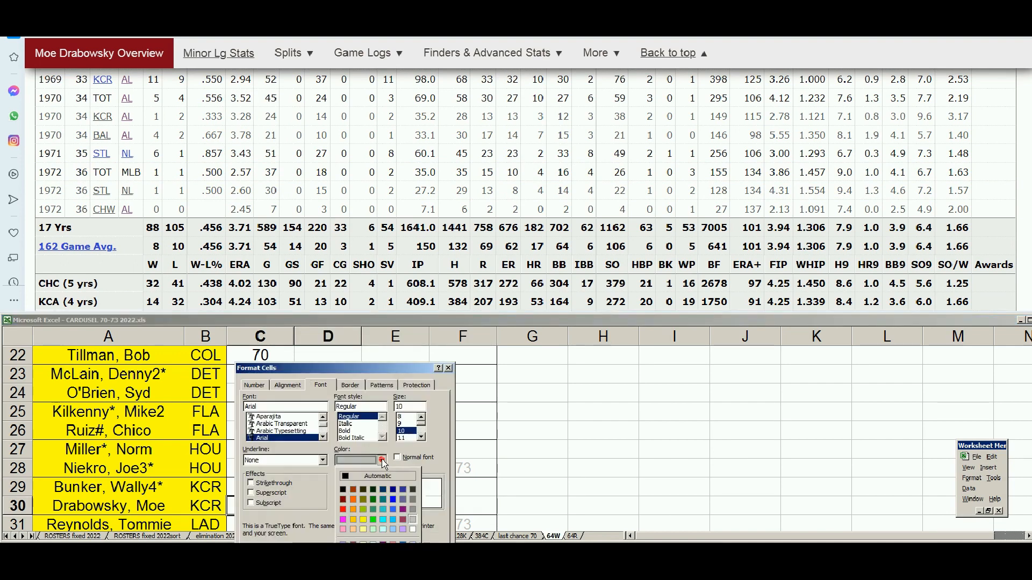
pyautogui.click(342, 489)
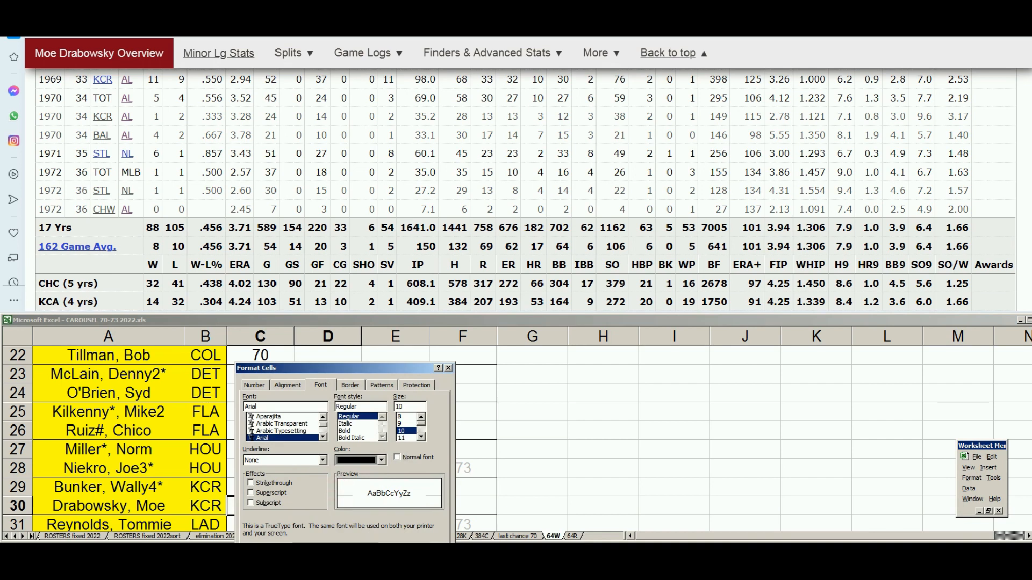
pyautogui.press('Return')
pyautogui.click(433, 502)
pyautogui.scroll(-1, 391, 494)
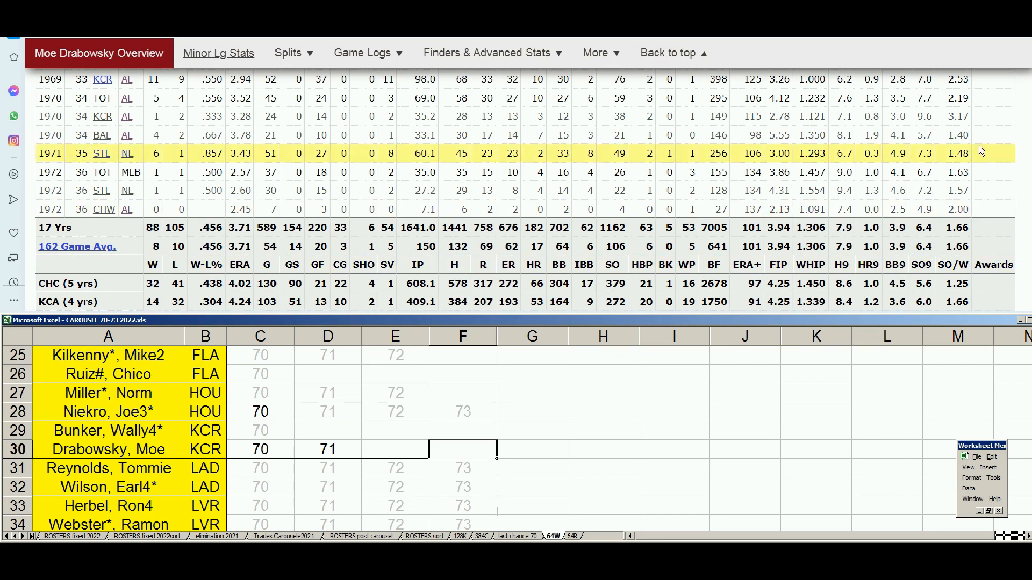
# Step: Look up Tommie Reynolds on Baseball Reference and examine his batting seasons from 1970 on
pyautogui.moveTo(1031, 86); pyautogui.dragTo(1031, 46)
pyautogui.click(843, 81)
pyautogui.write('tommy')
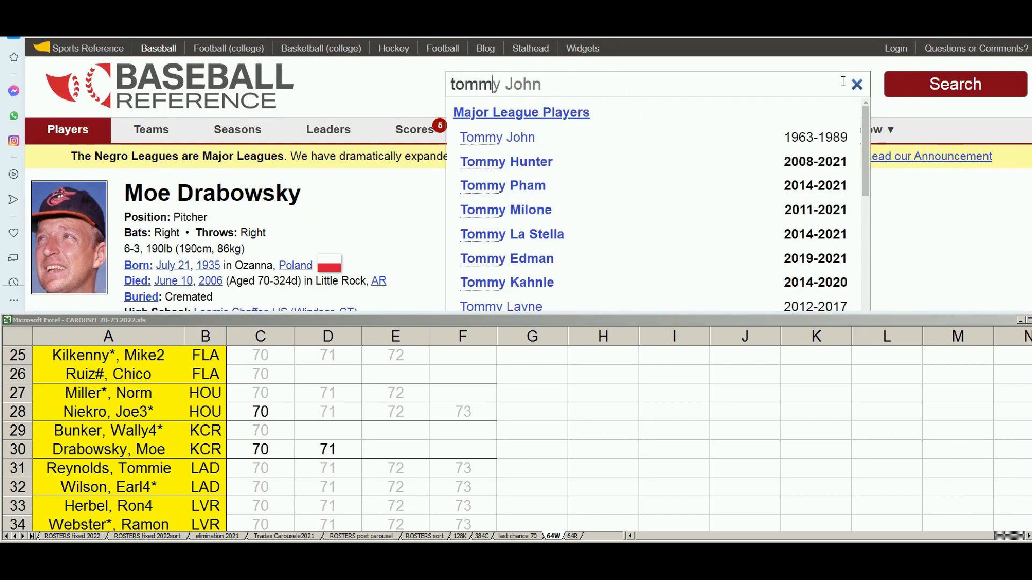
pyautogui.press('BackSpace')
pyautogui.write('ie re')
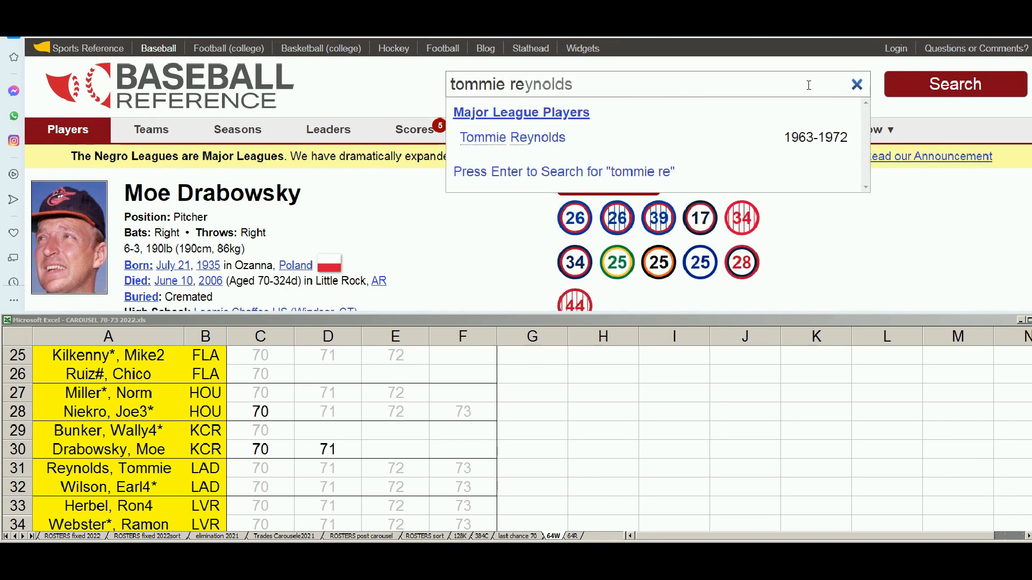
pyautogui.click(562, 137)
pyautogui.scroll(-10, 920, 269)
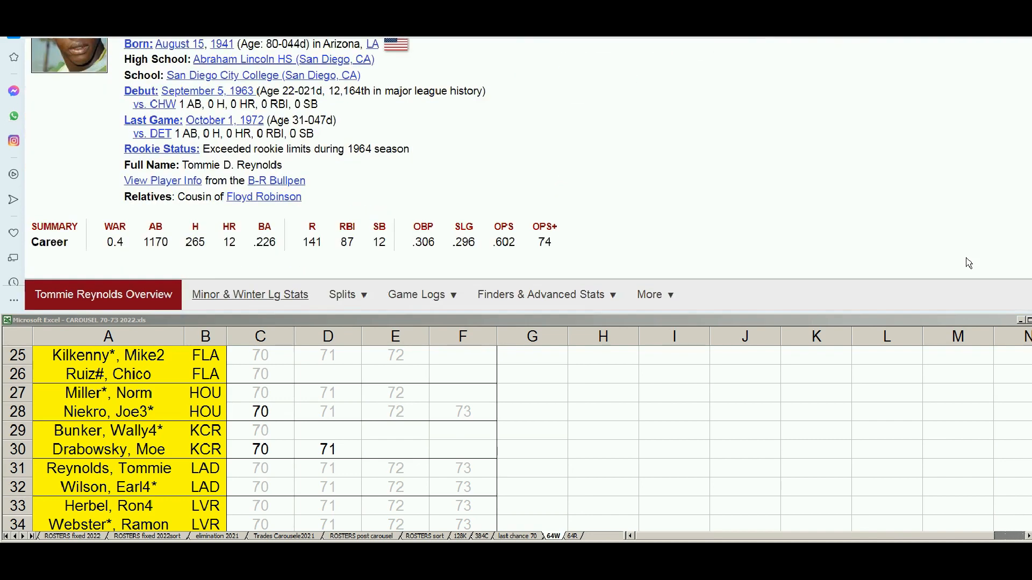
pyautogui.scroll(-3, 968, 263)
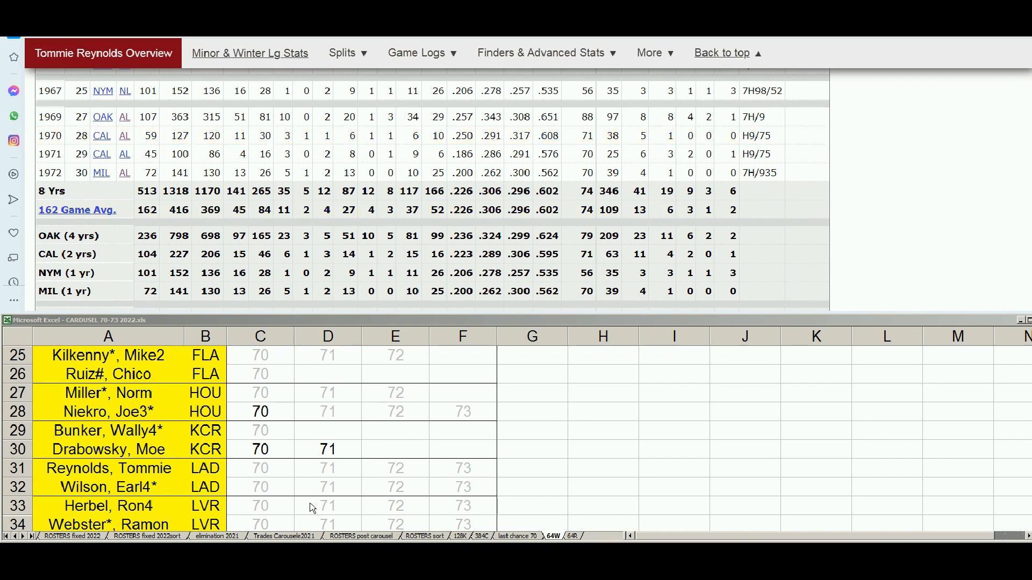
pyautogui.click(468, 472)
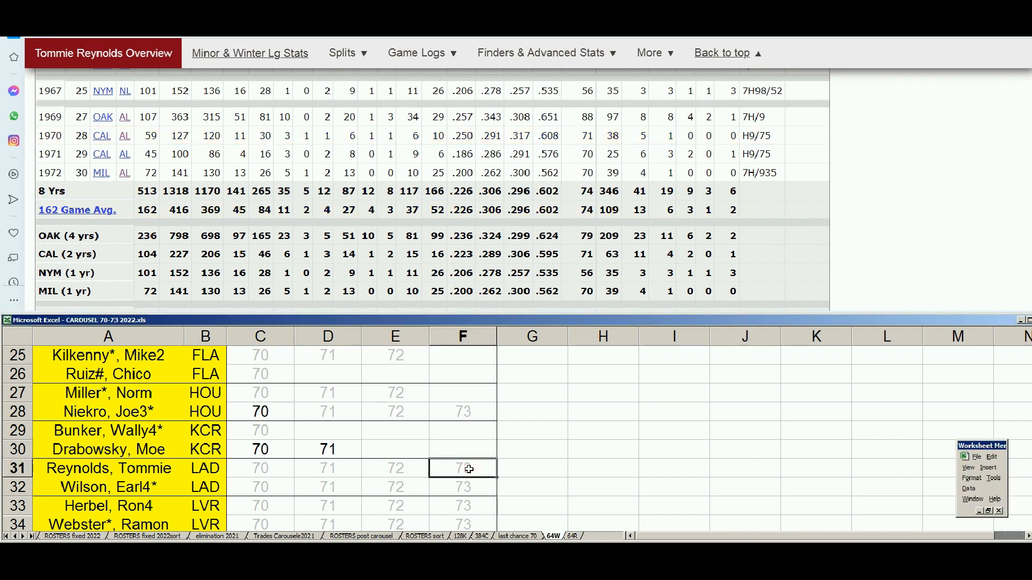
pyautogui.rightClick(270, 472)
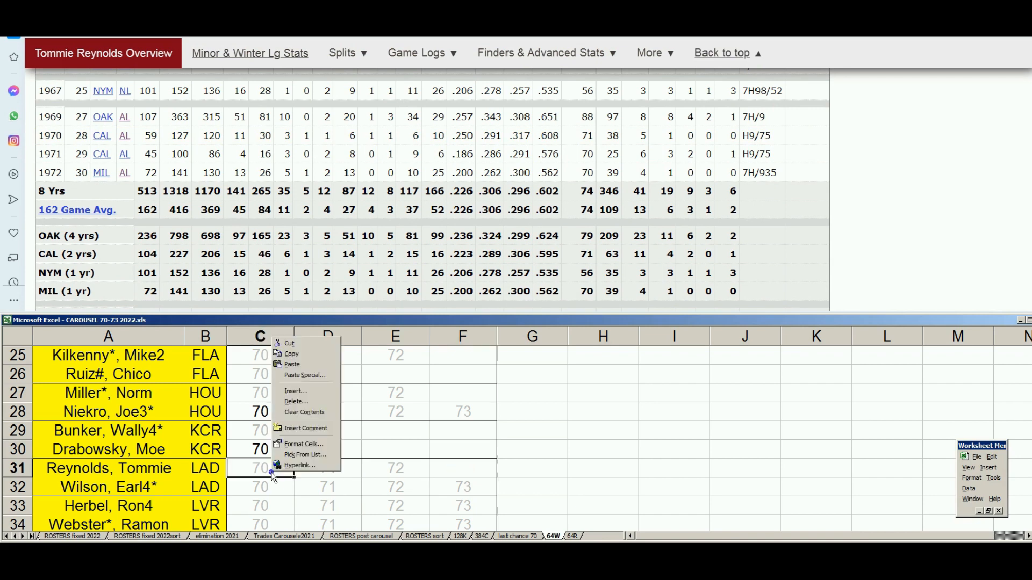
pyautogui.click(301, 450)
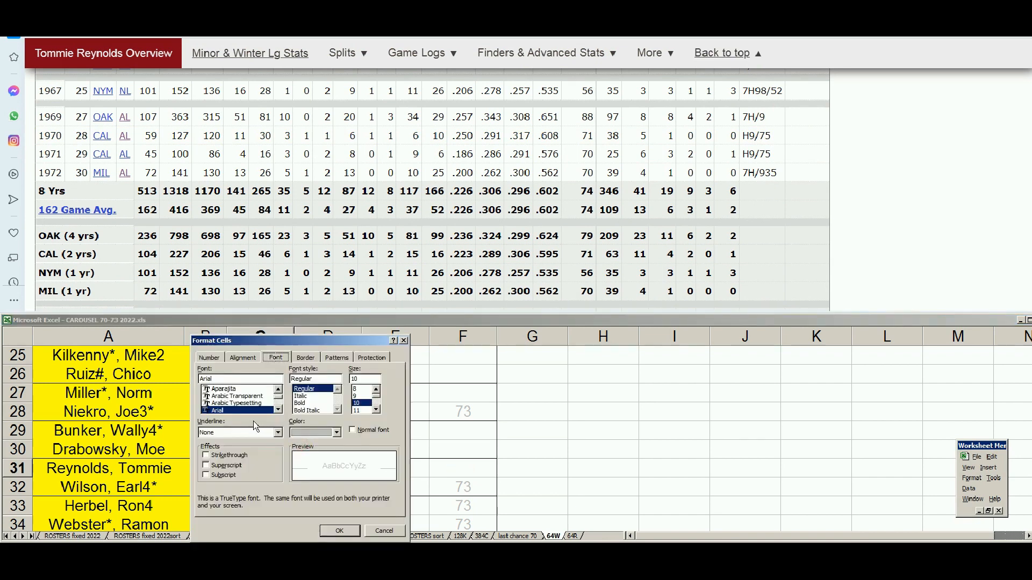
pyautogui.click(337, 432)
pyautogui.click(300, 461)
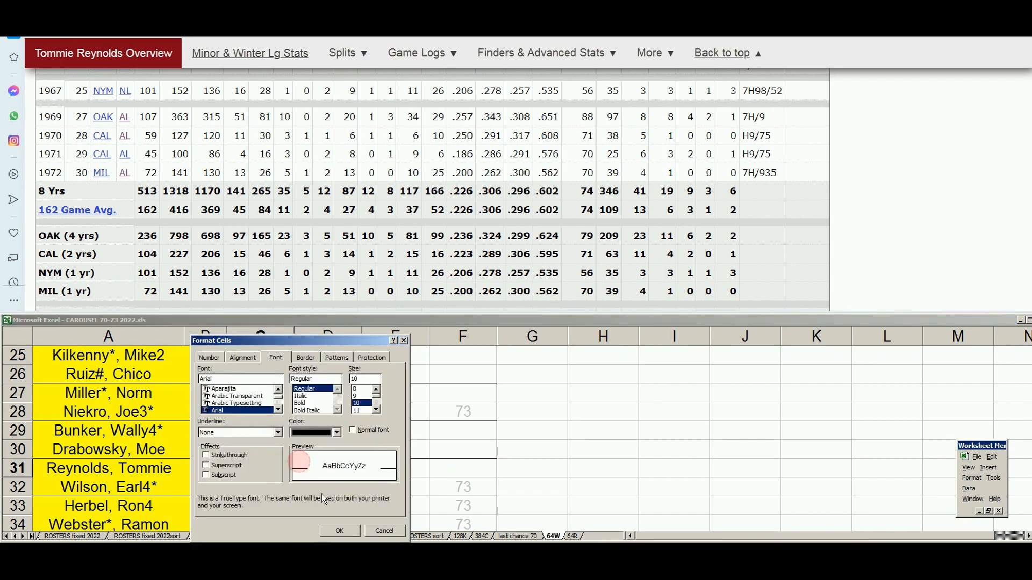
pyautogui.click(344, 529)
pyautogui.click(401, 493)
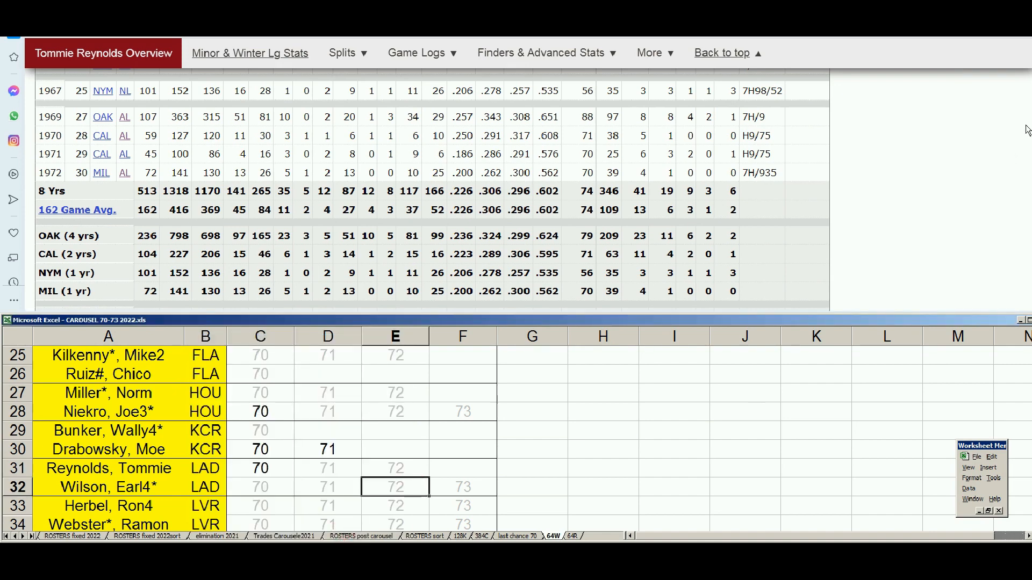
# Step: Look up Earl Wilson on Baseball Reference and examine his pitching seasons from 1970 on
pyautogui.moveTo(1031, 80); pyautogui.dragTo(1031, 46)
pyautogui.click(823, 83)
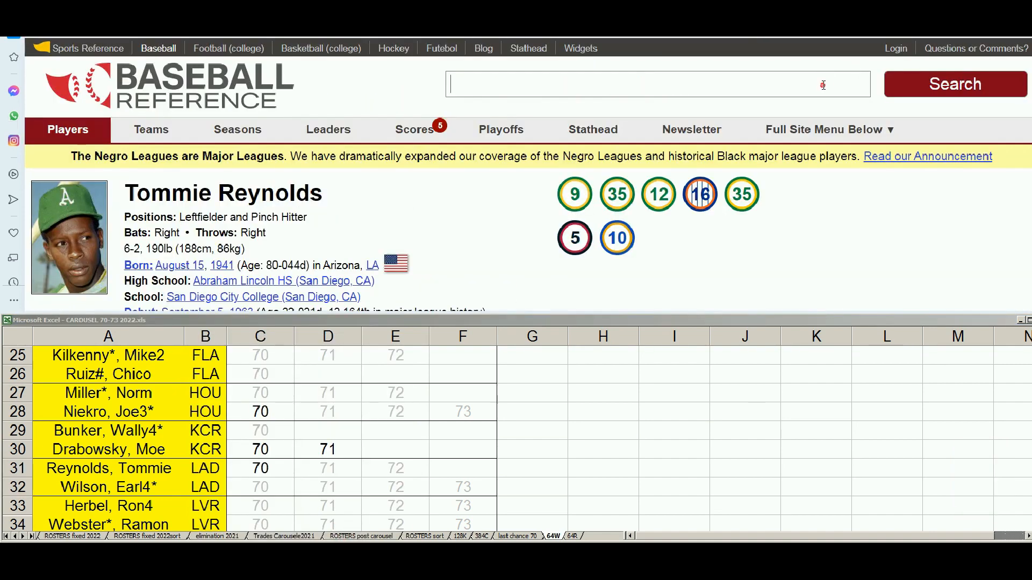
pyautogui.write('earl wilson')
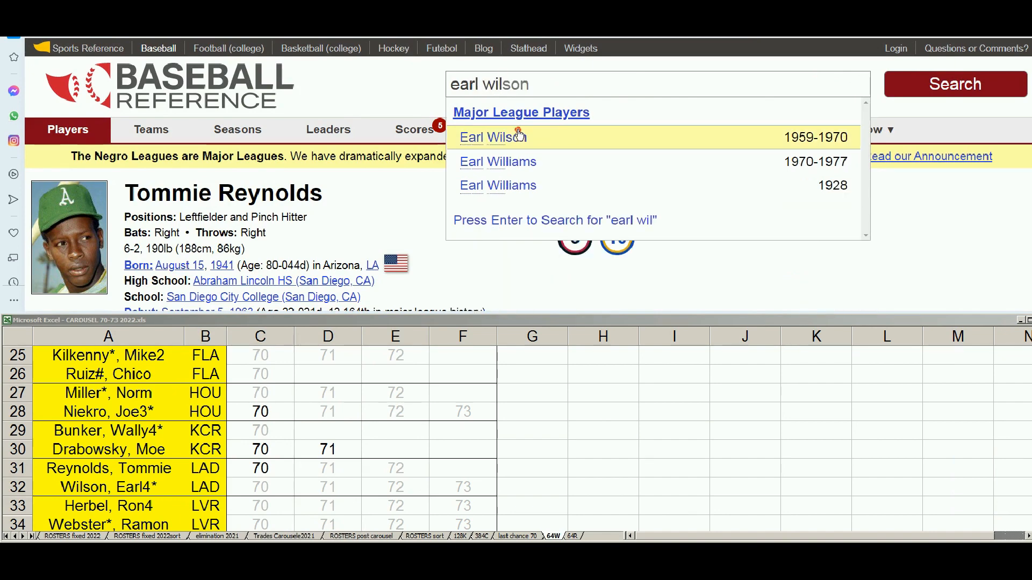
pyautogui.click(519, 135)
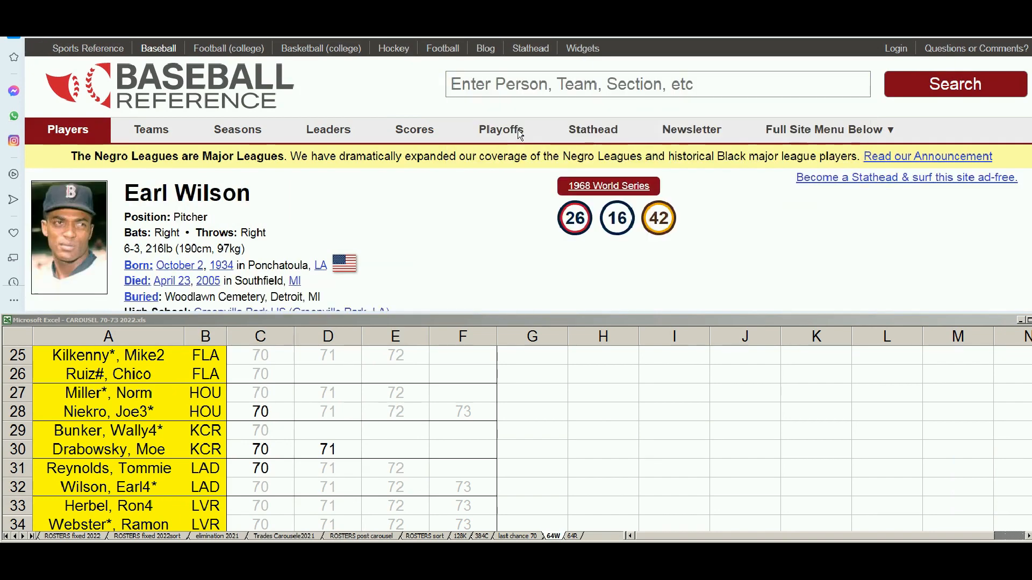
pyautogui.scroll(-4, 696, 198)
pyautogui.scroll(-5, 572, 198)
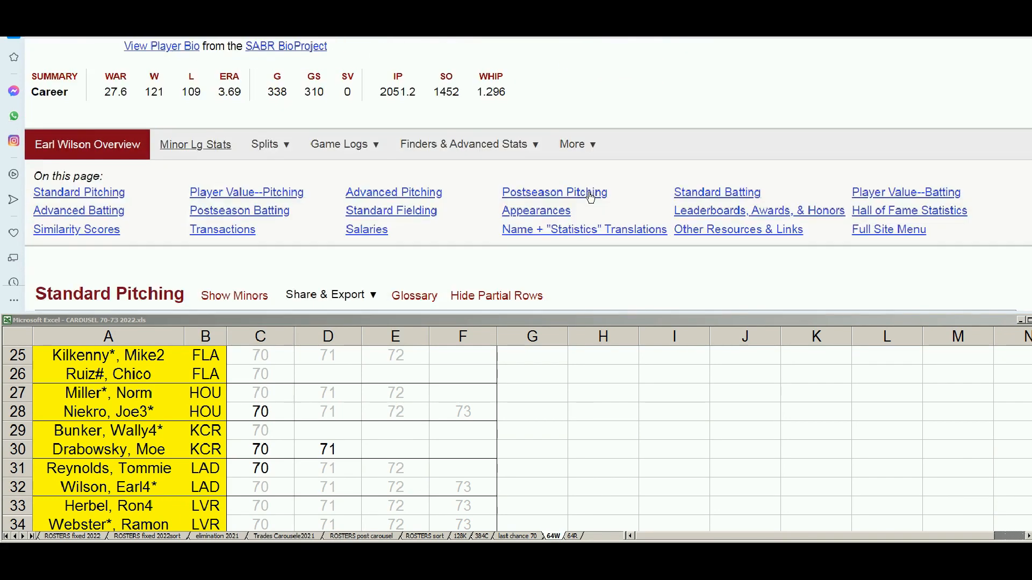
pyautogui.scroll(-4, 592, 196)
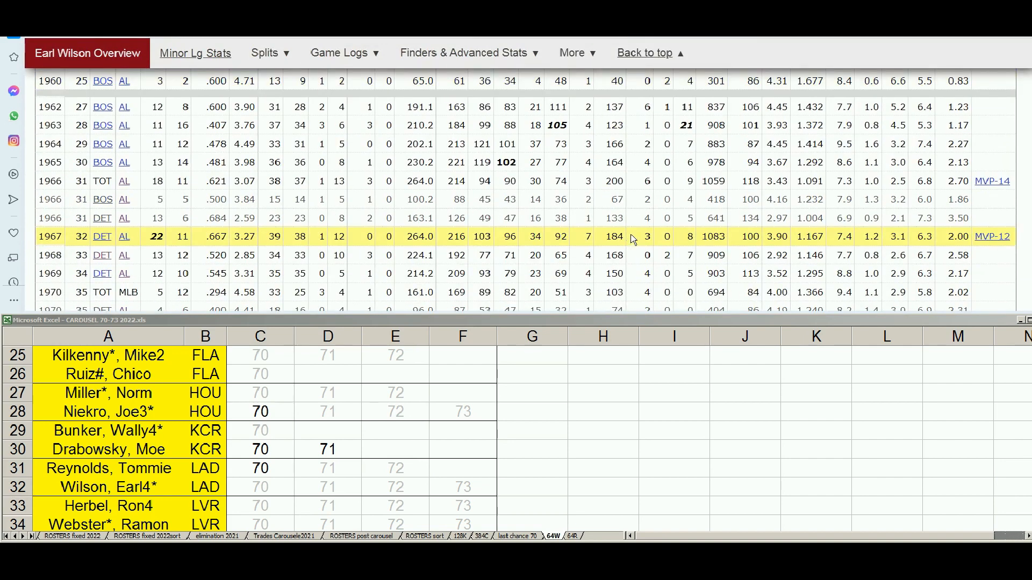
pyautogui.moveTo(380, 260)
pyautogui.scroll(-2, 380, 261)
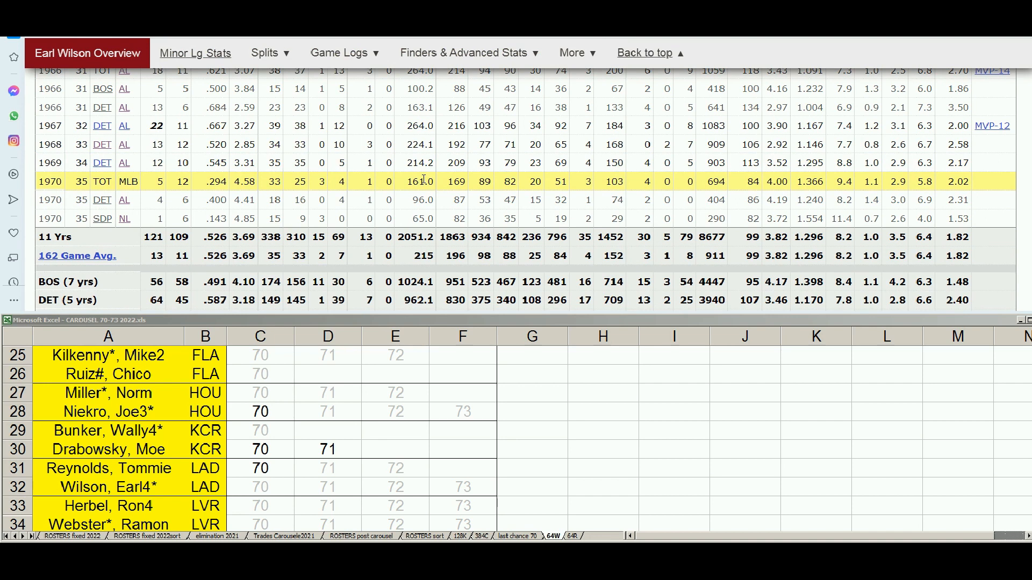
pyautogui.click(331, 486)
pyautogui.moveTo(329, 489); pyautogui.dragTo(449, 492)
pyautogui.press('Delete')
pyautogui.click(409, 450)
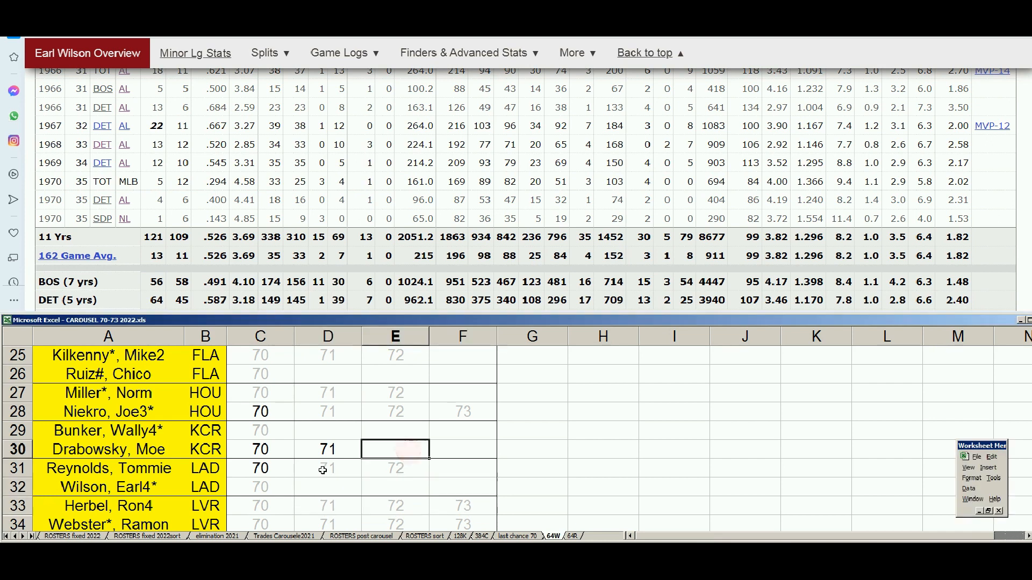
pyautogui.click(202, 487)
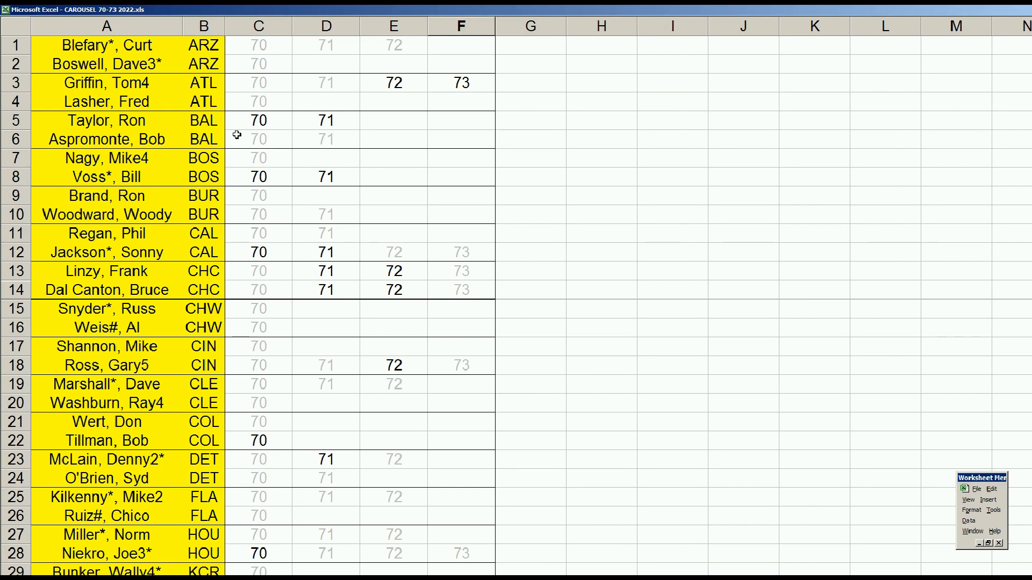
# Step: Review the teams and remaining season entries in the player sheet from the Arizona rows down to the New York rows
pyautogui.click(194, 25)
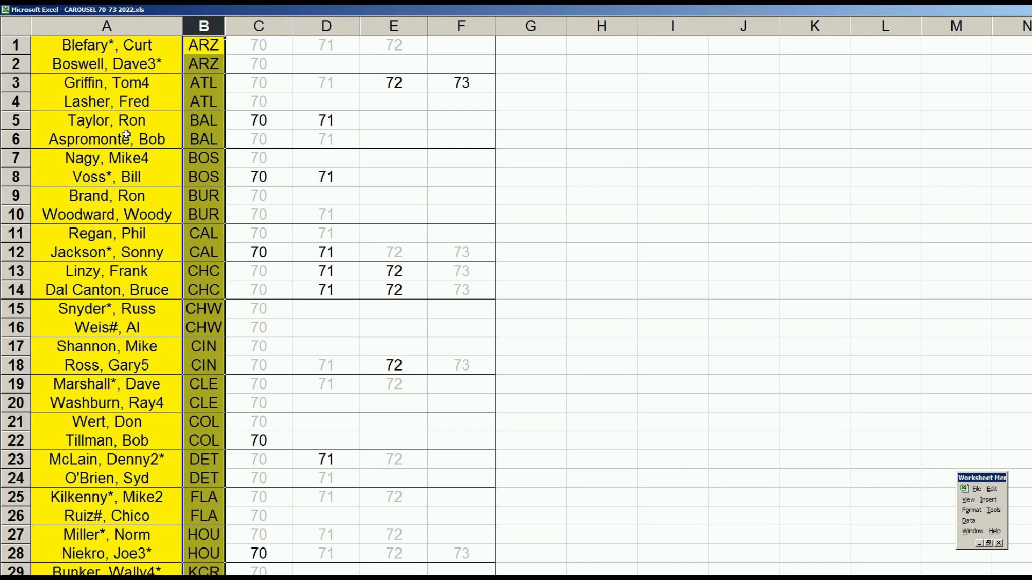
pyautogui.click(265, 65)
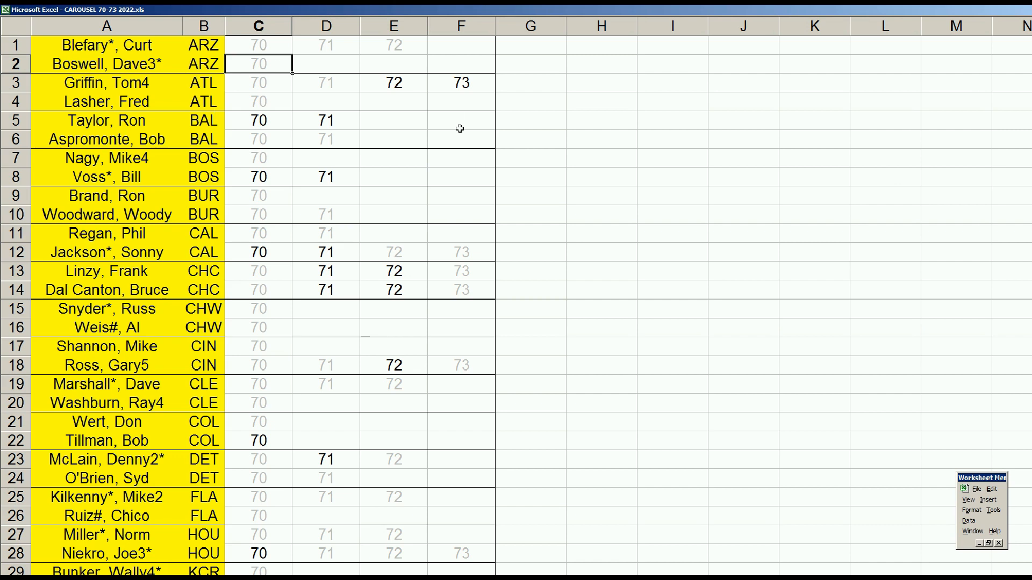
pyautogui.click(272, 341)
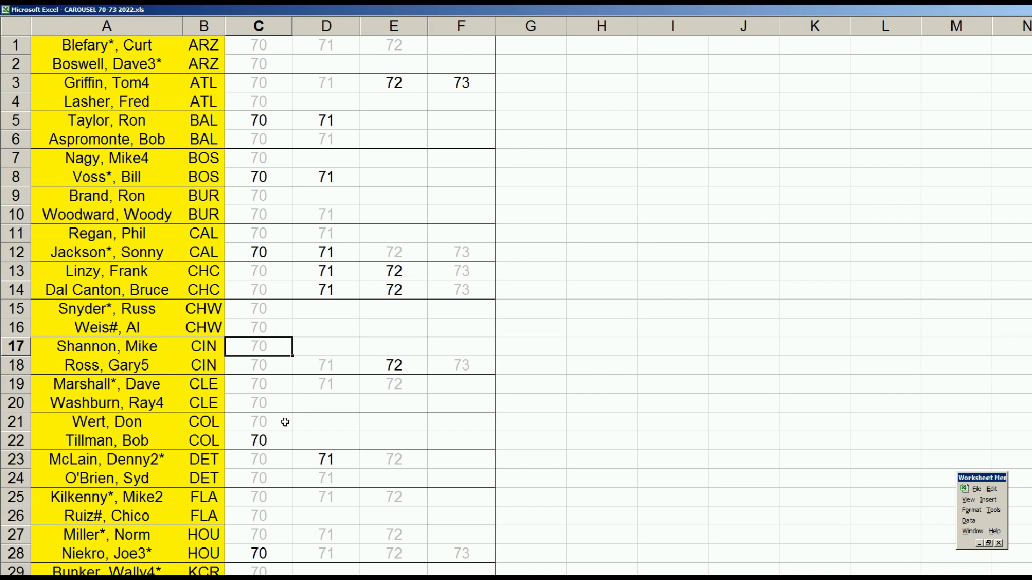
pyautogui.click(158, 534)
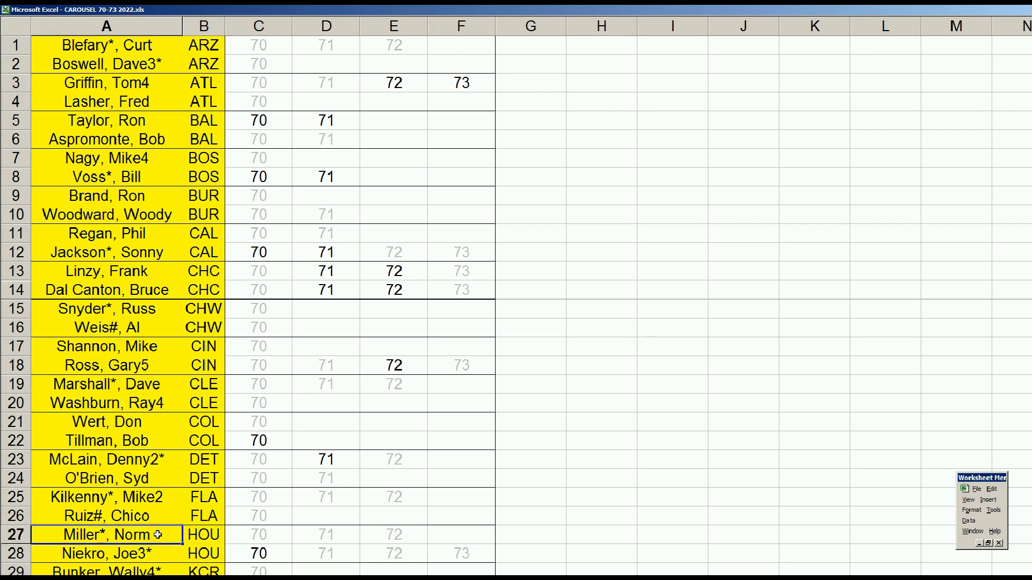
pyautogui.scroll(-1, 158, 535)
pyautogui.click(131, 568)
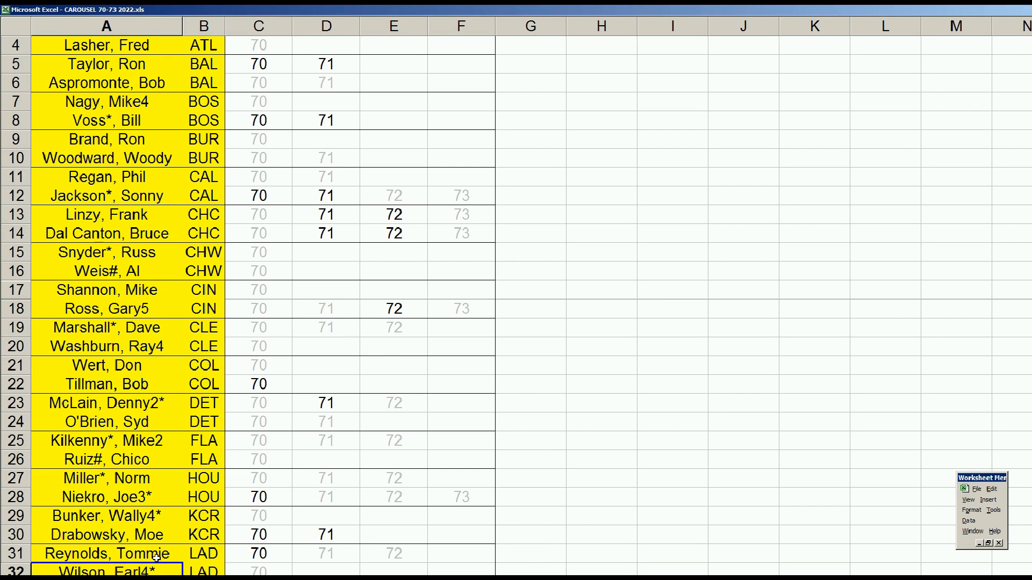
pyautogui.press('Down')
pyautogui.press('Down')
pyautogui.press('Down')
pyautogui.press('Down')
pyautogui.press('Down')
pyautogui.press('Down')
pyautogui.press('Down')
pyautogui.press('Down')
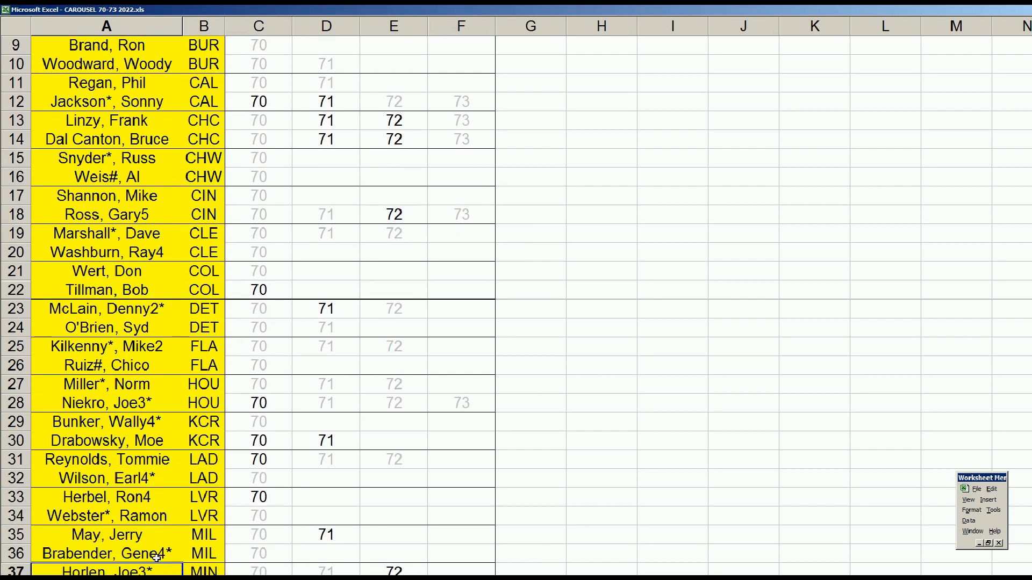
pyautogui.press('Down')
pyautogui.press('Down')
# Step: Go back up the player list and examine Ron Herbel's black 70 entry
pyautogui.press('Up')
pyautogui.press('Up')
pyautogui.press('Up')
pyautogui.press('Up')
pyautogui.press('Up')
pyautogui.press('Up')
pyautogui.press('Up')
pyautogui.press('Up')
pyautogui.press('Up')
pyautogui.press('Up')
pyautogui.press('Up')
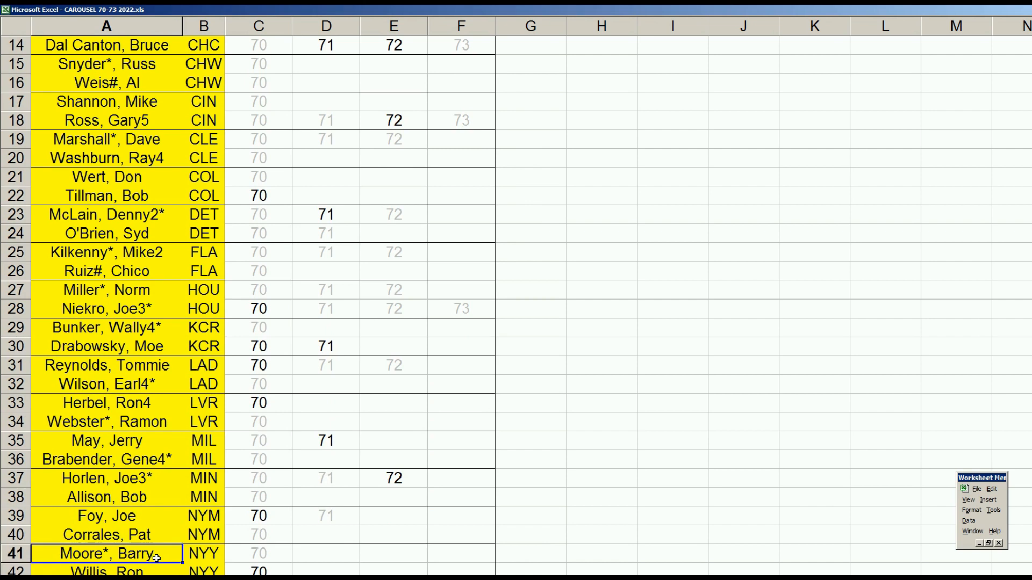
pyautogui.press('Down')
pyautogui.press('Down')
pyautogui.press('Right')
pyautogui.press('Right')
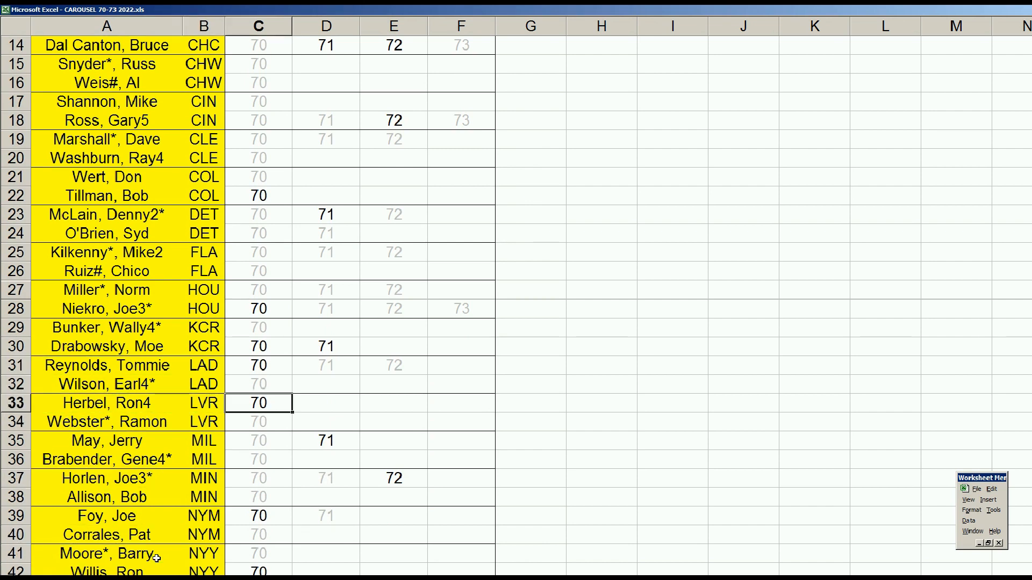
# Step: Examine the black entries in the Milwaukee and Minnesota rows: Jerry May's 71 and Joe Horlen's 72
pyautogui.press('Down')
pyautogui.press('Down')
pyautogui.press('Right')
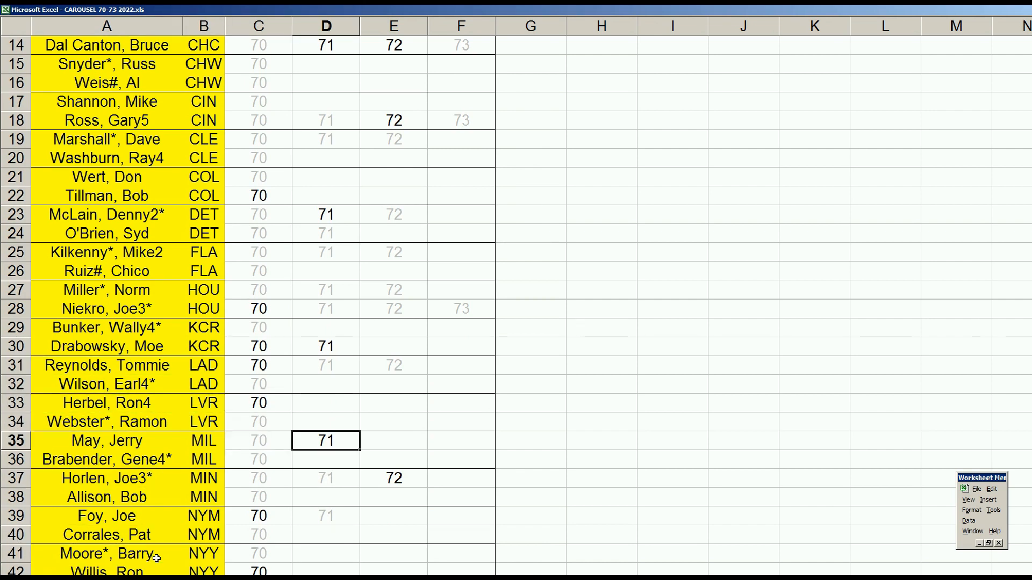
pyautogui.press('Left')
pyautogui.press('Left')
pyautogui.press('Left')
pyautogui.press('Right')
pyautogui.press('Right')
pyautogui.press('Right')
pyautogui.press('Down')
pyautogui.press('Down')
pyautogui.press('Right')
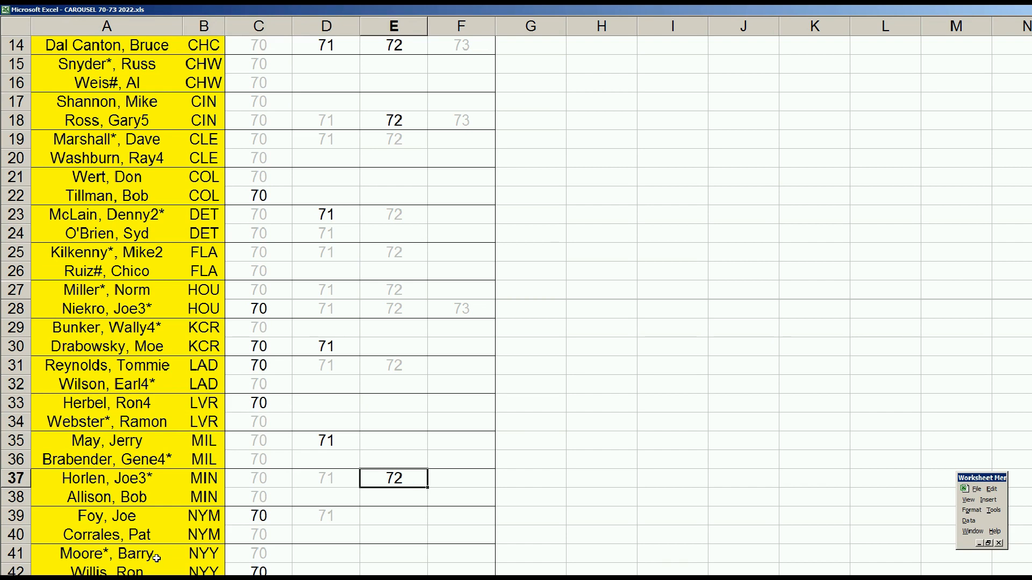
# Step: Examine the 70 entries of Joe Foy and Pat Corrales and continue down the list past the Oakland rows
pyautogui.press('Down')
pyautogui.press('Down')
pyautogui.press('Left')
pyautogui.press('Left')
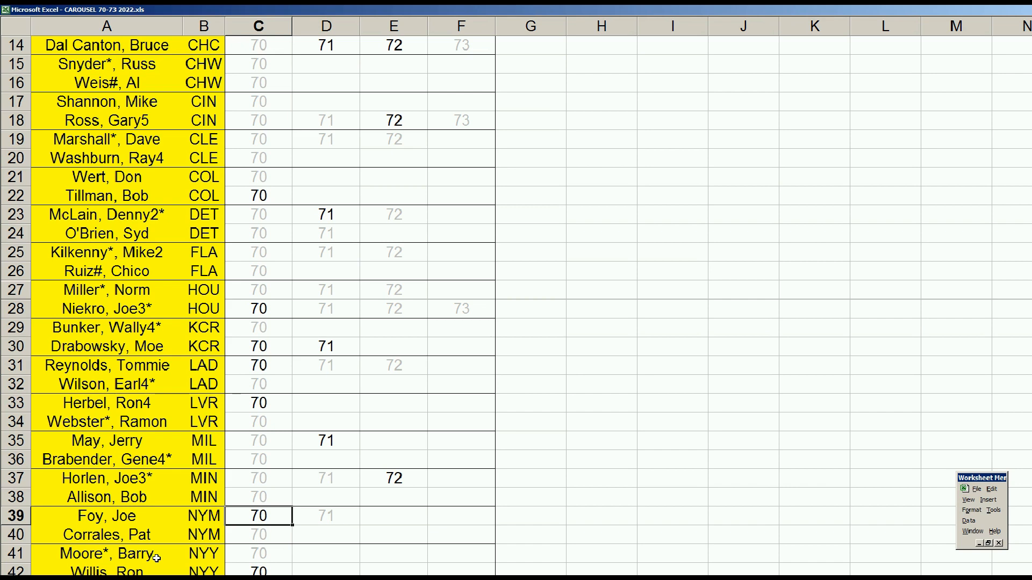
pyautogui.press('Down')
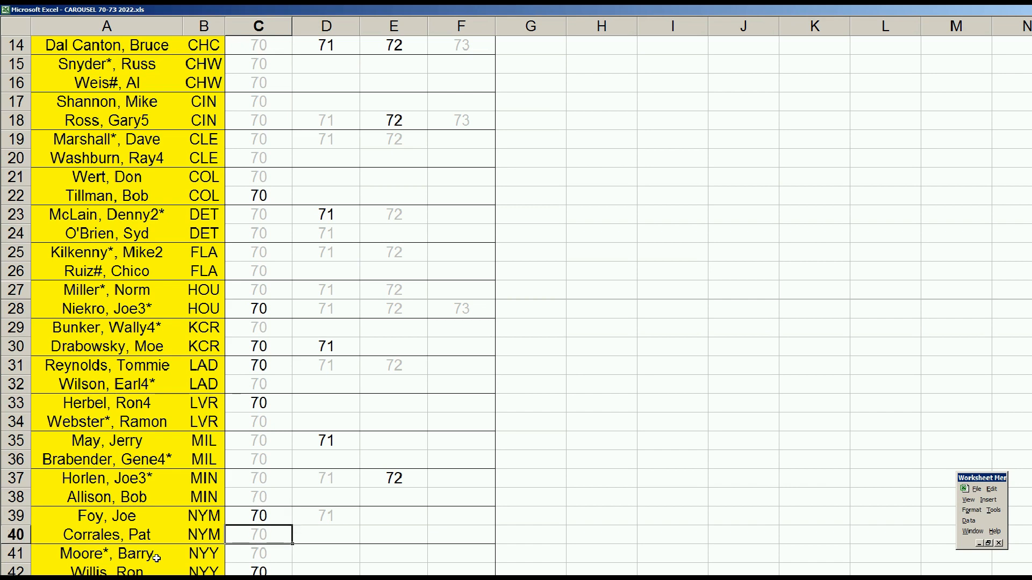
pyautogui.press('Down')
pyautogui.press('Down')
pyautogui.press('Down')
pyautogui.press('Down')
pyautogui.press('Down')
pyautogui.press('Down')
pyautogui.press('Down')
pyautogui.press('Down')
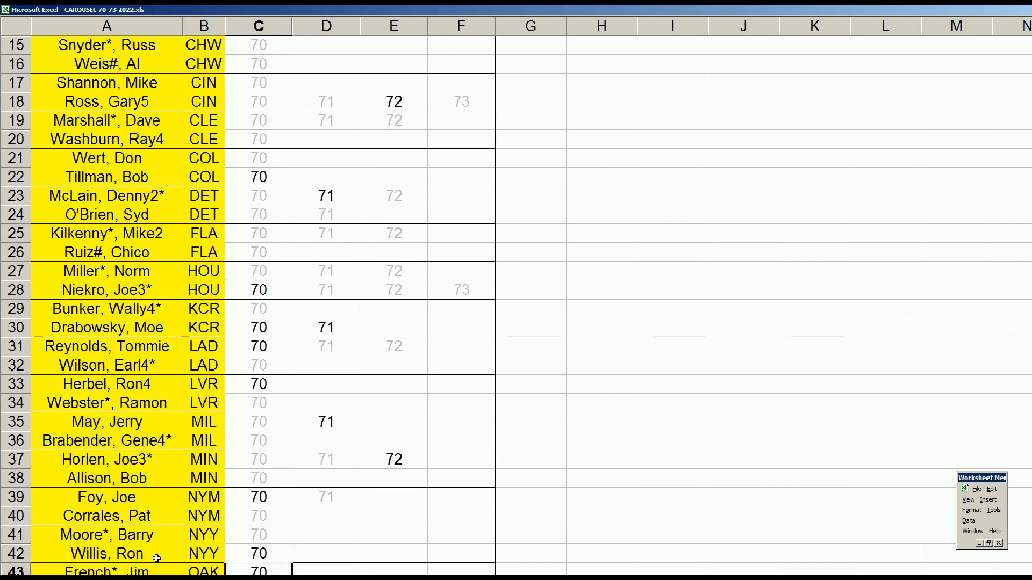
# Step: Examine the black 70 entries of Ron Willis, Jim French and Jim Nash and the black 71 of Coco Laboy
pyautogui.press('Up')
pyautogui.press('Up')
pyautogui.press('Up')
pyautogui.press('Up')
pyautogui.press('Up')
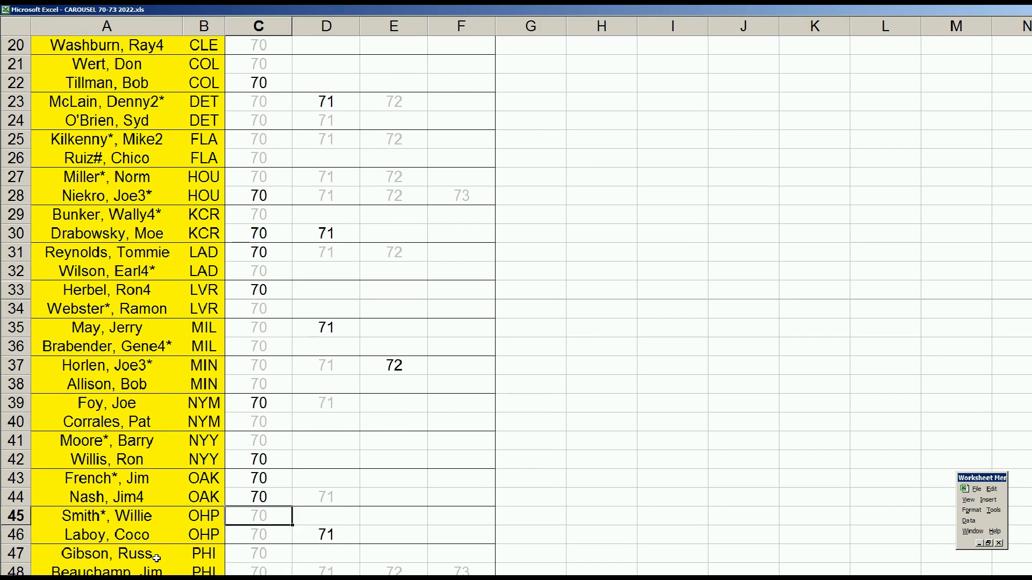
pyautogui.press('Up')
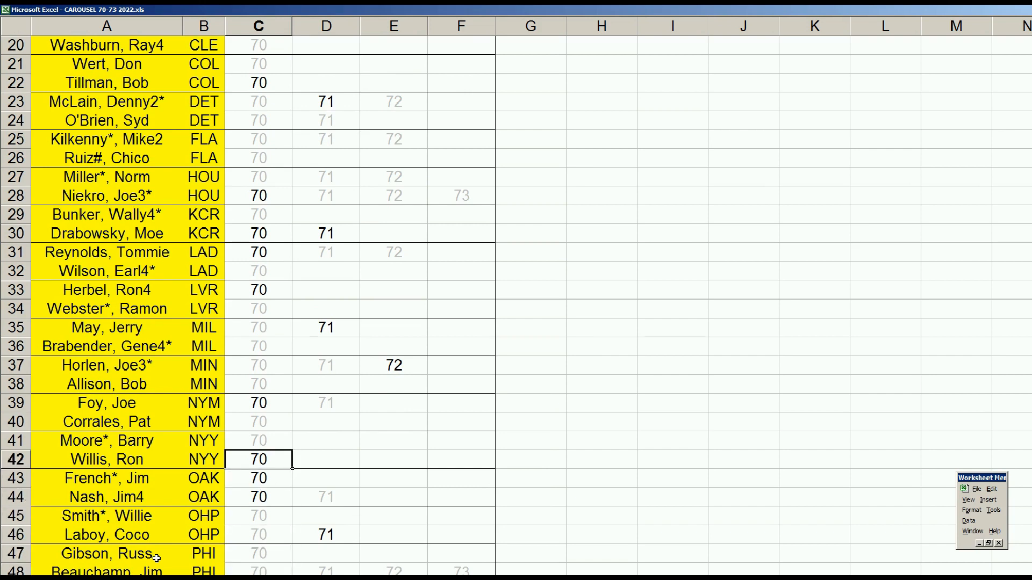
pyautogui.press('Down')
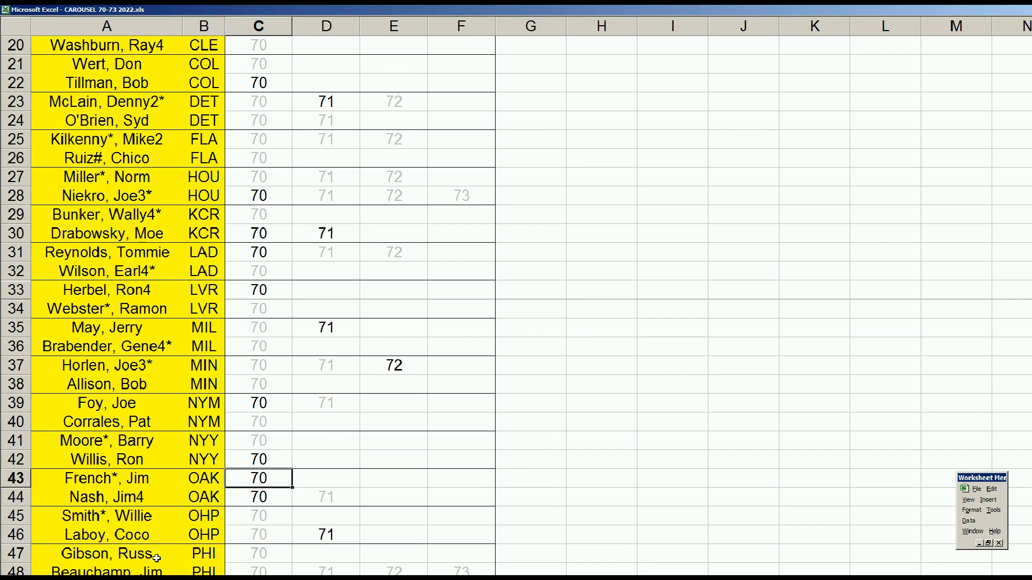
pyautogui.press('Down')
pyautogui.press('Down')
pyautogui.press('Up')
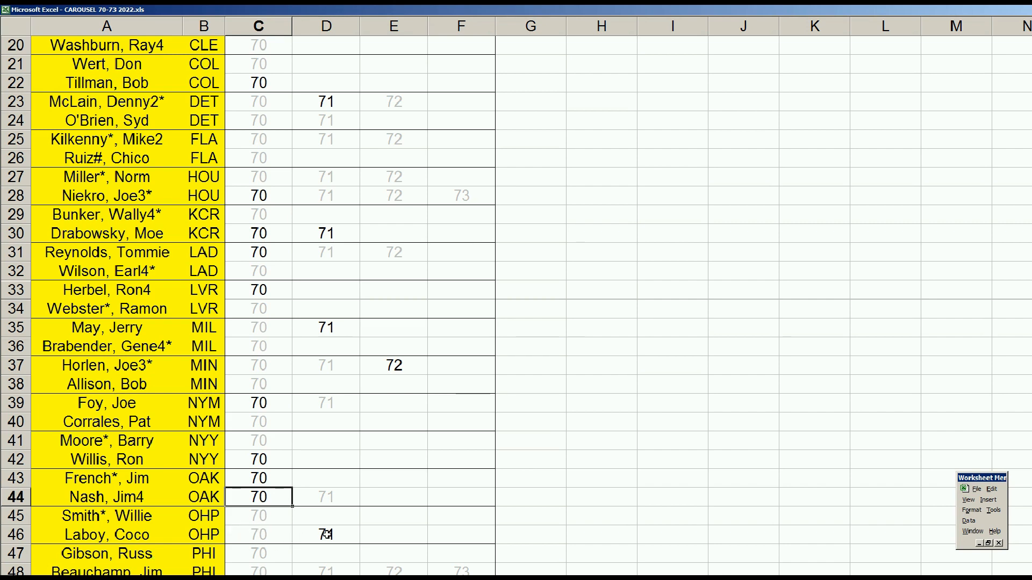
pyautogui.click(324, 534)
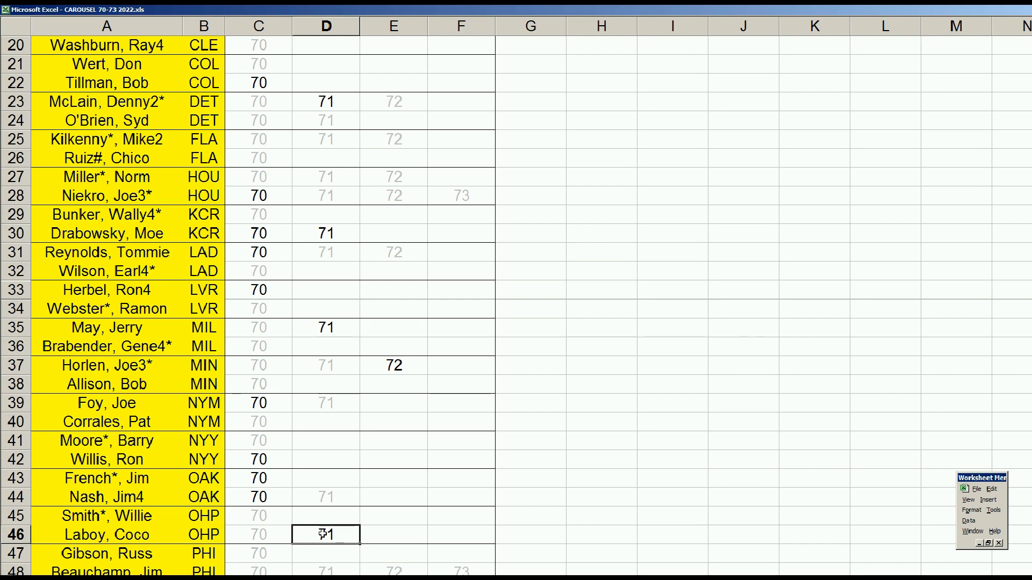
# Step: Examine Coco Laboy's 70 entry and the black 70 entries of Bob Veale, Jim Bunning and Jimmy Stewart in the Pittsburgh and Portland rows
pyautogui.click(267, 536)
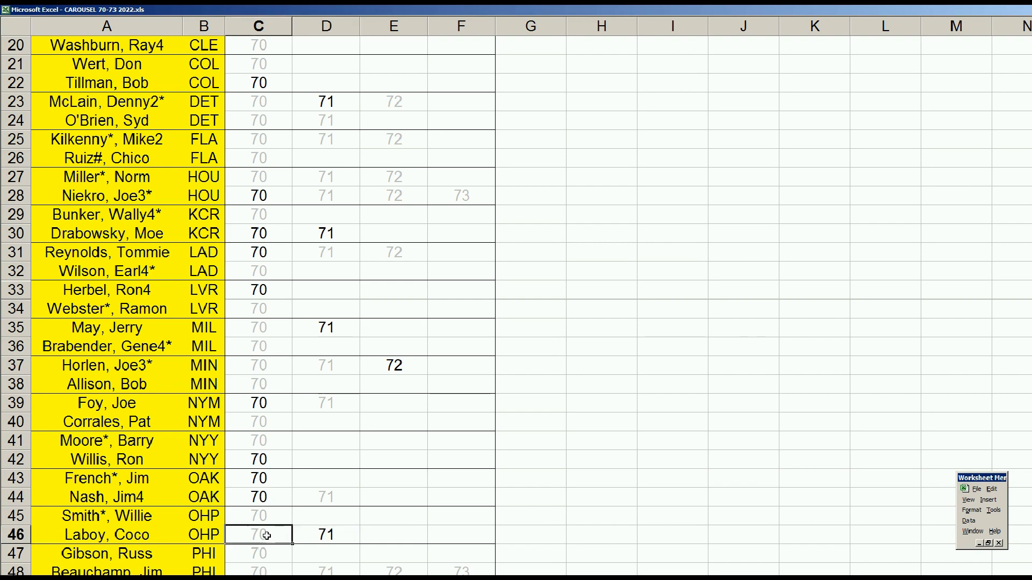
pyautogui.scroll(-3, 269, 533)
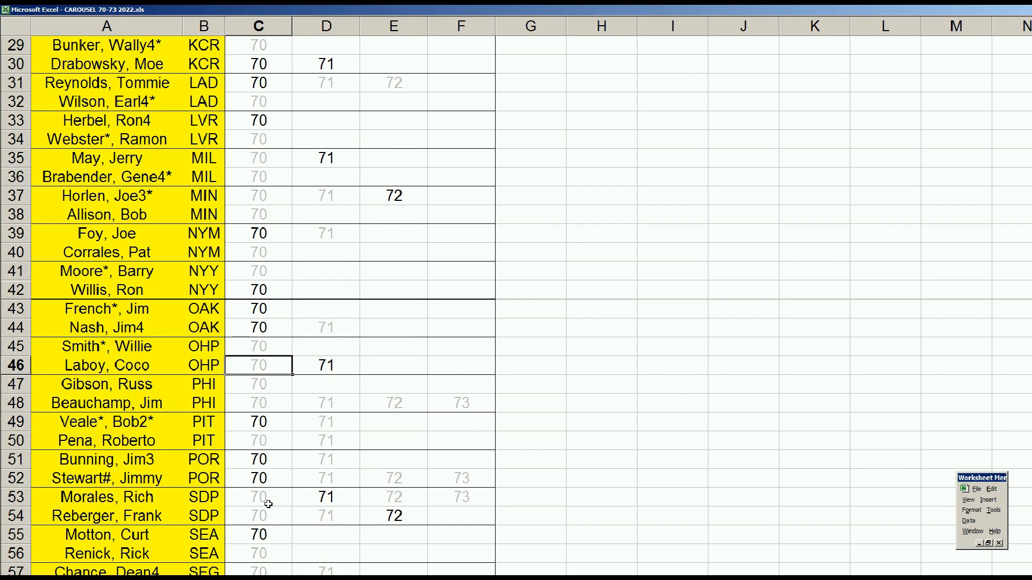
pyautogui.click(258, 425)
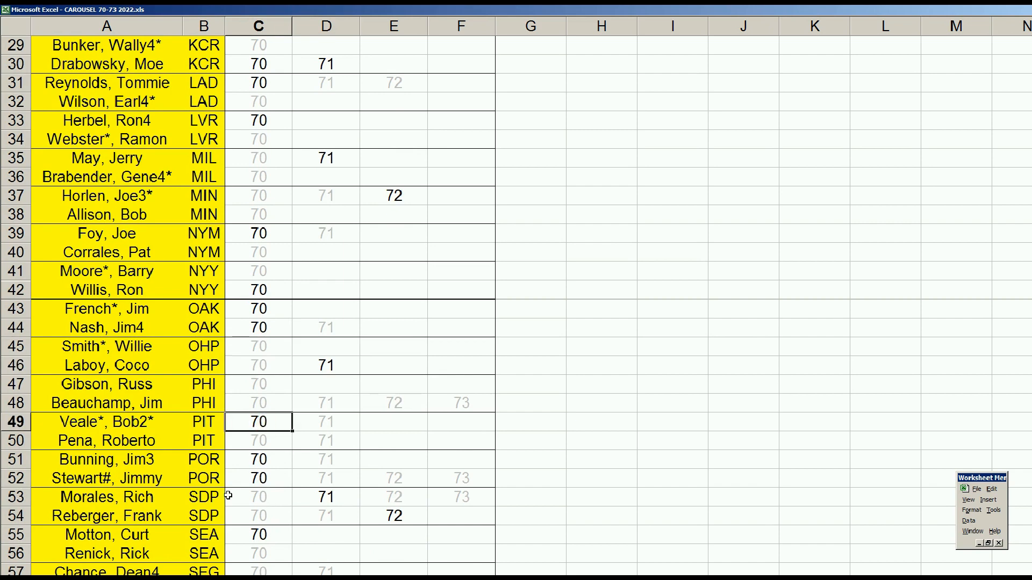
pyautogui.click(264, 460)
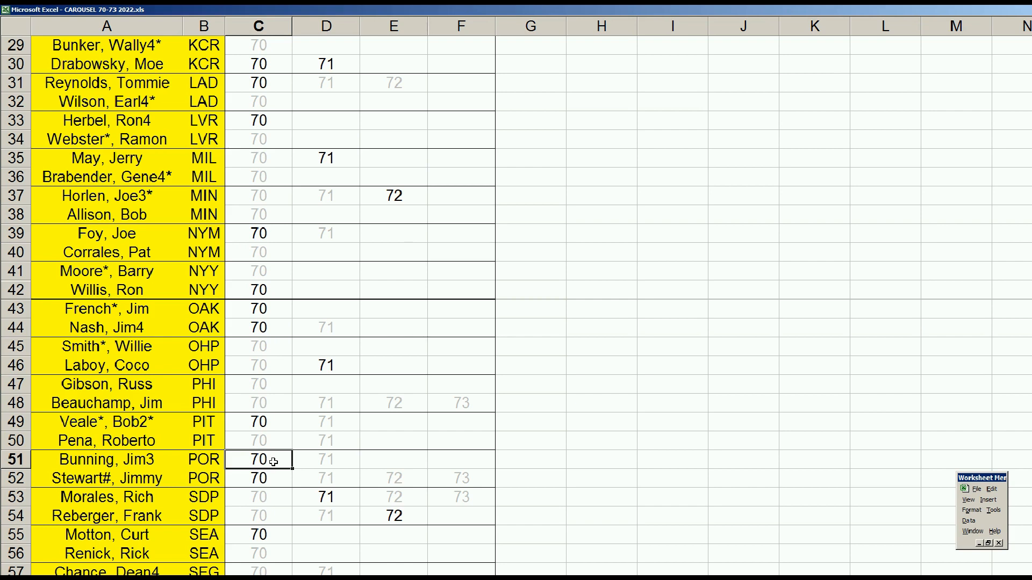
pyautogui.click(262, 476)
pyautogui.click(260, 463)
pyautogui.click(259, 478)
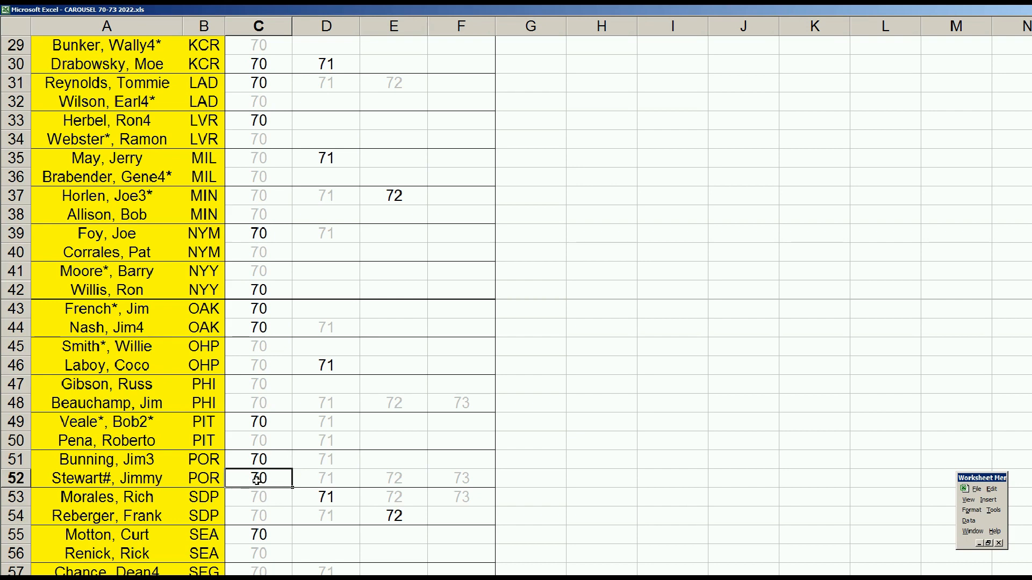
# Step: Examine the black entries in the San Diego rows: Rich Morales's 71 and Frank Reberger's 72
pyautogui.click(327, 499)
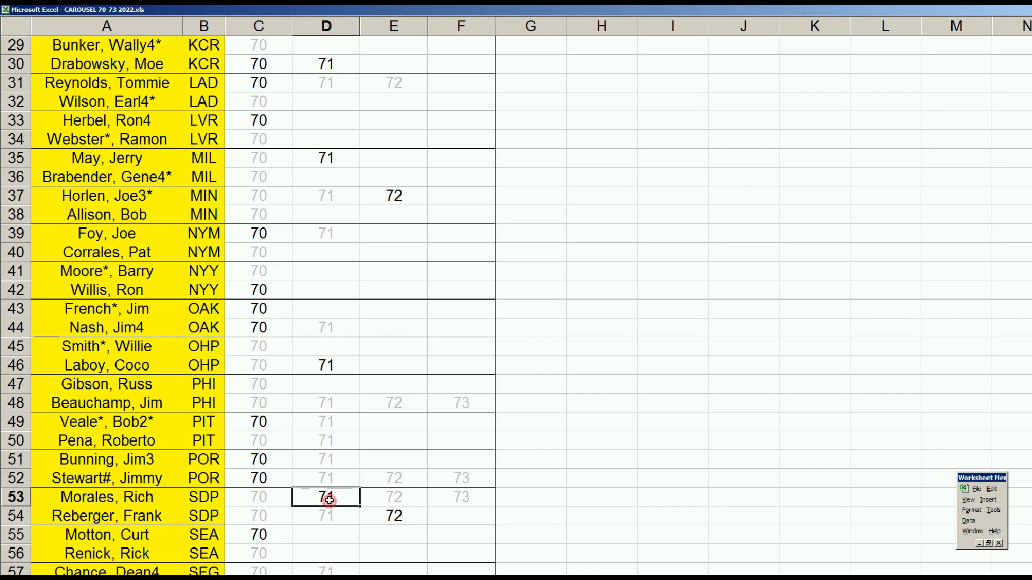
pyautogui.click(403, 519)
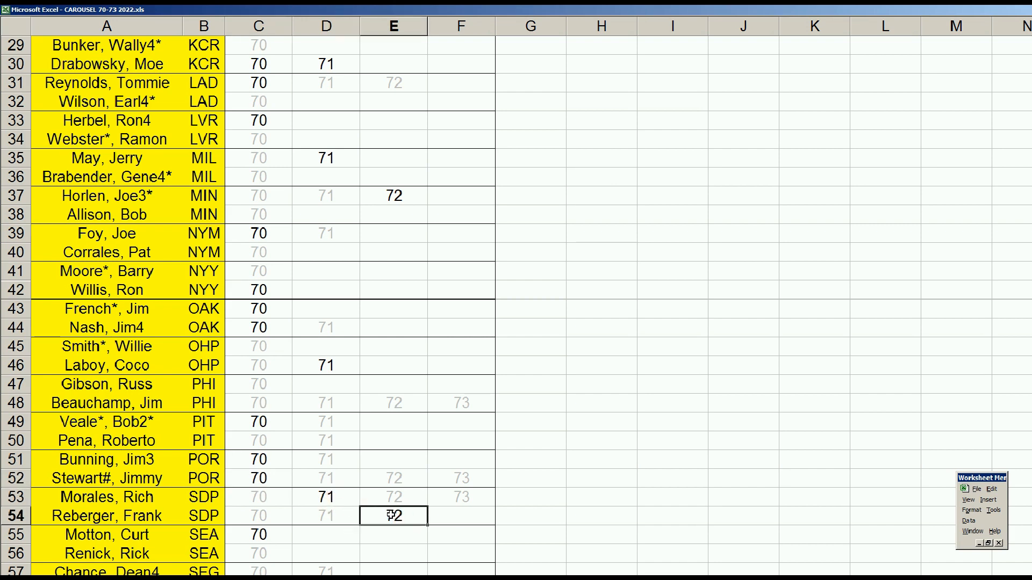
pyautogui.click(454, 376)
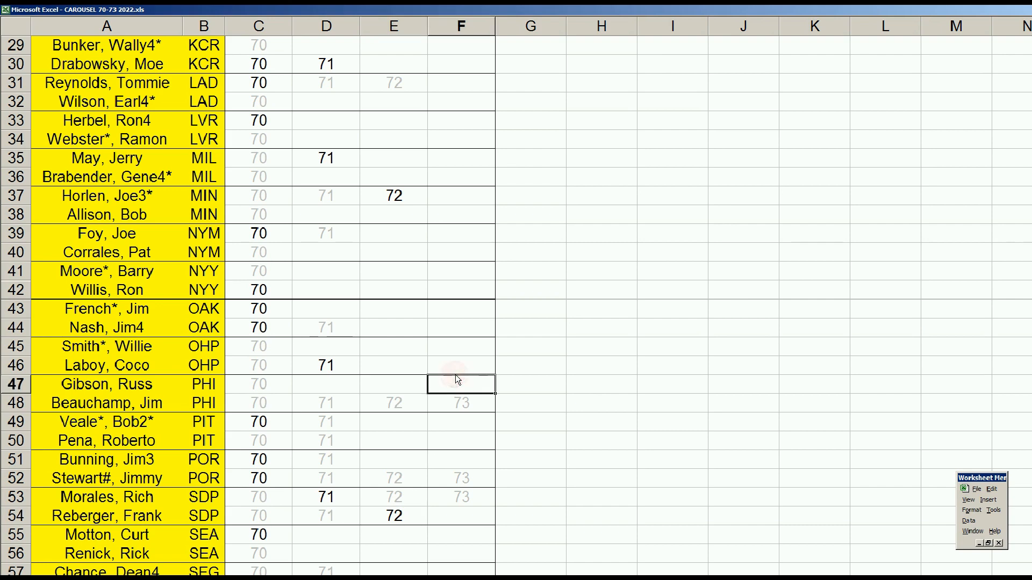
pyautogui.scroll(8, 455, 376)
pyautogui.scroll(2, 456, 375)
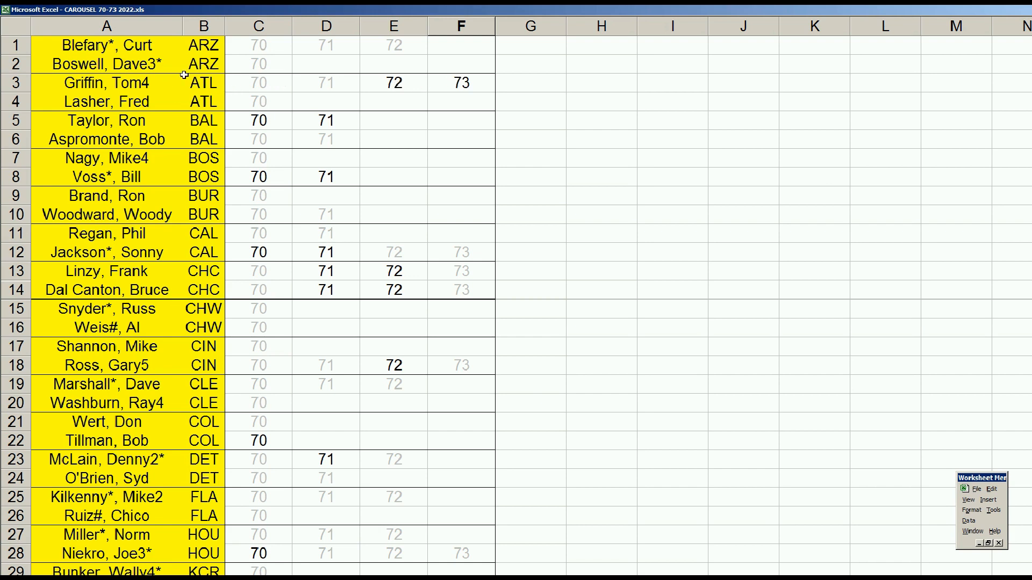
pyautogui.click(142, 83)
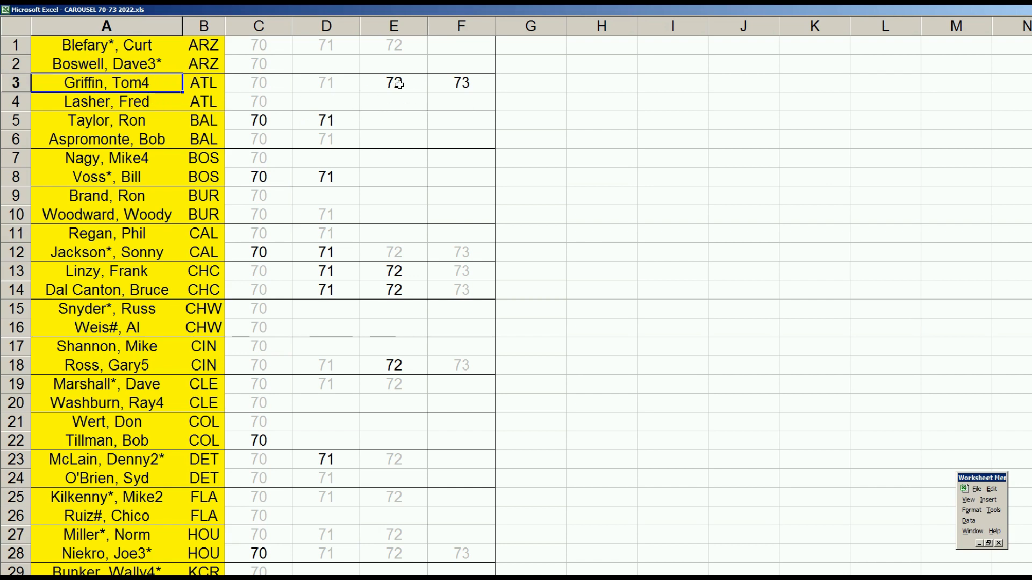
pyautogui.click(461, 87)
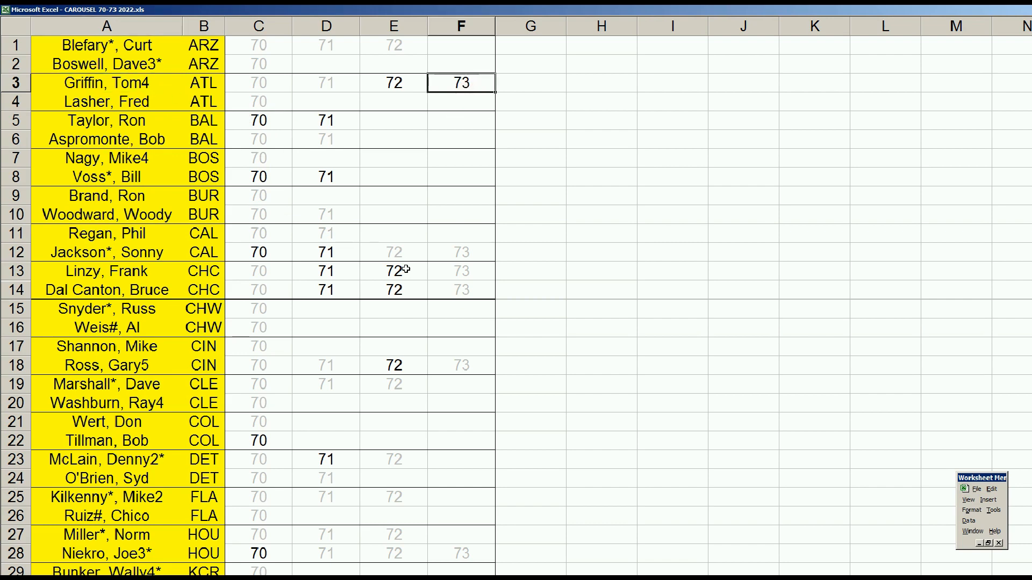
# Step: Go down to the end of the list, examining Curt Motton's black 70 and Dean Chance's 70 in the Seattle and San Francisco rows
pyautogui.scroll(-1, 407, 270)
pyautogui.scroll(-5, 422, 285)
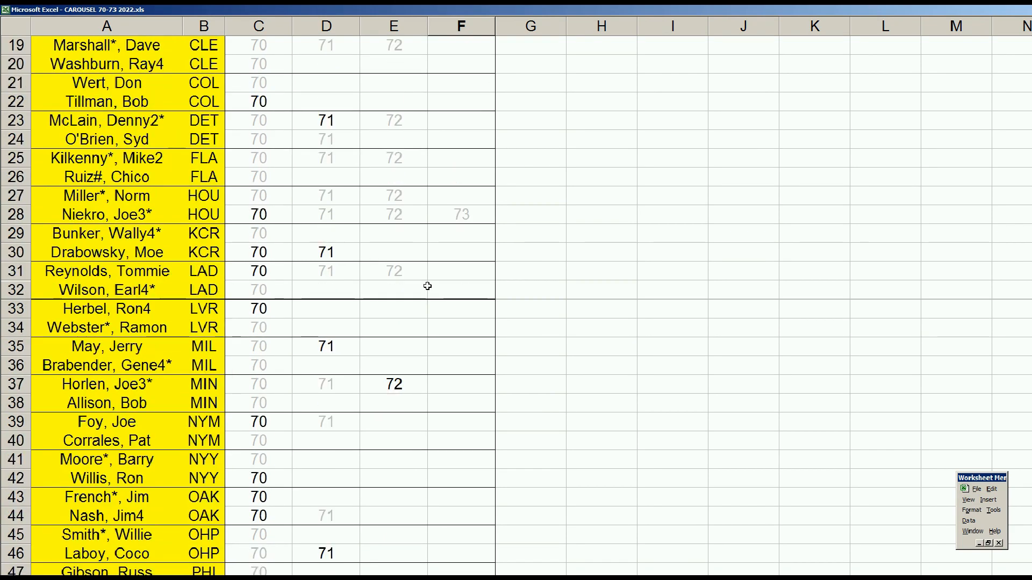
pyautogui.scroll(-3, 443, 350)
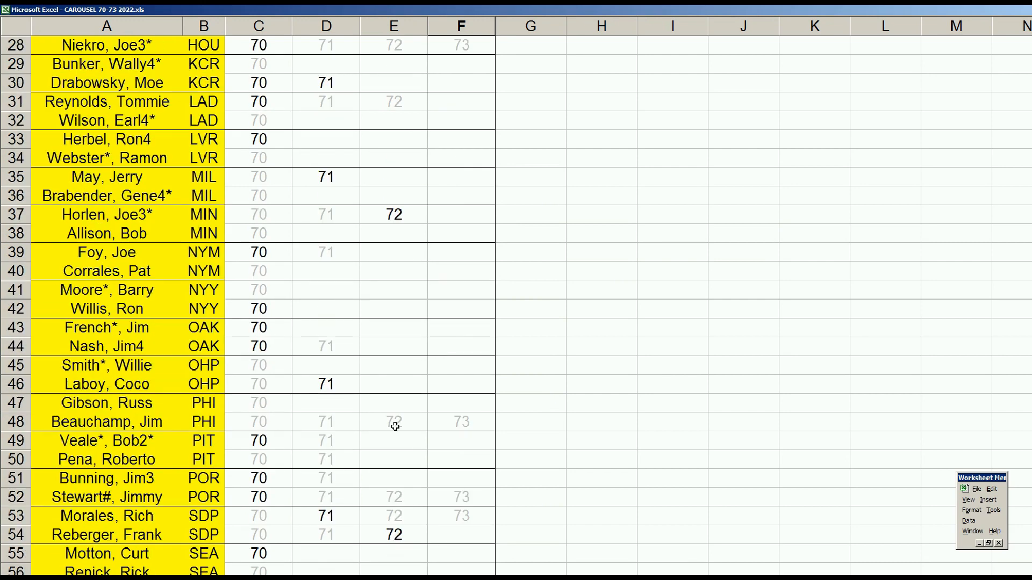
pyautogui.click(262, 552)
pyautogui.scroll(-2, 290, 514)
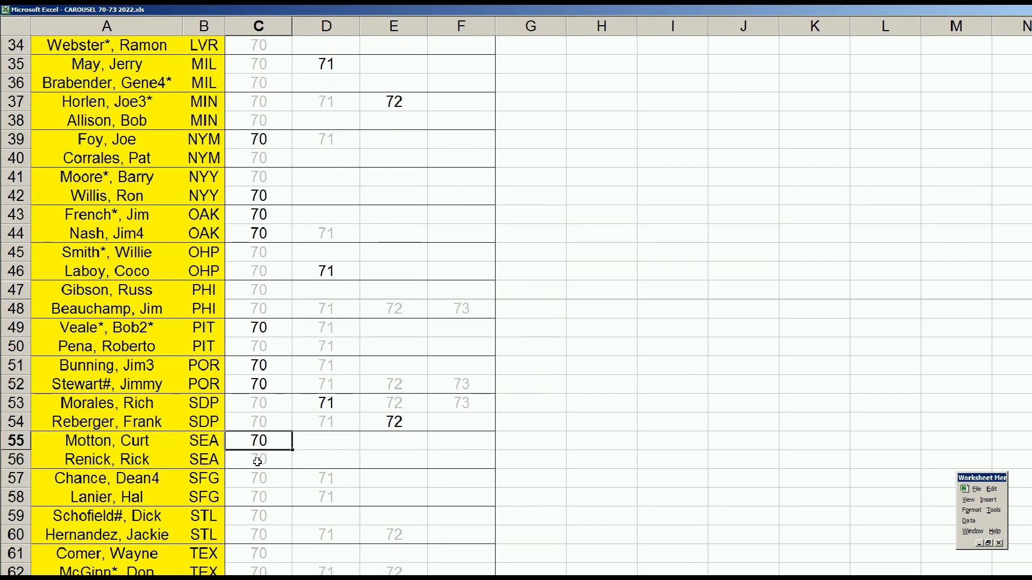
pyautogui.click(265, 476)
pyautogui.scroll(-1, 267, 475)
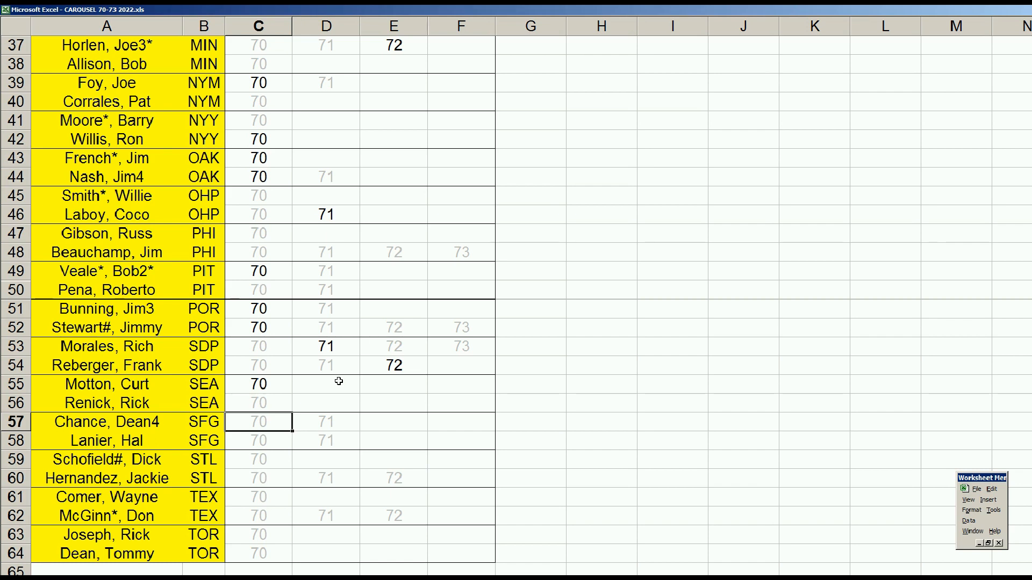
# Step: Recheck Curt Motton's Seattle row and Hal Lanier's 70, along with the Pittsburgh and San Diego team entries
pyautogui.click(209, 388)
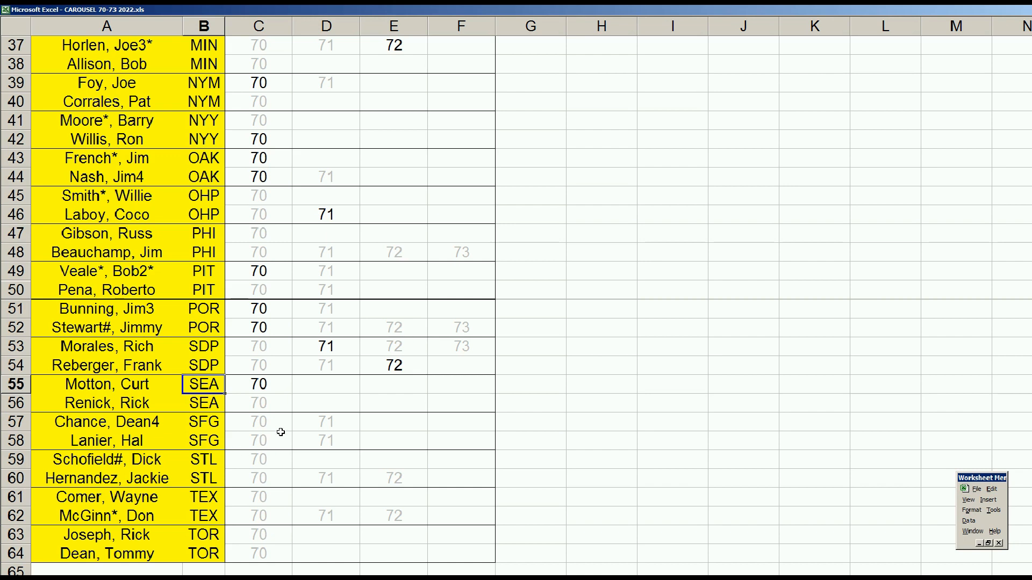
pyautogui.click(281, 433)
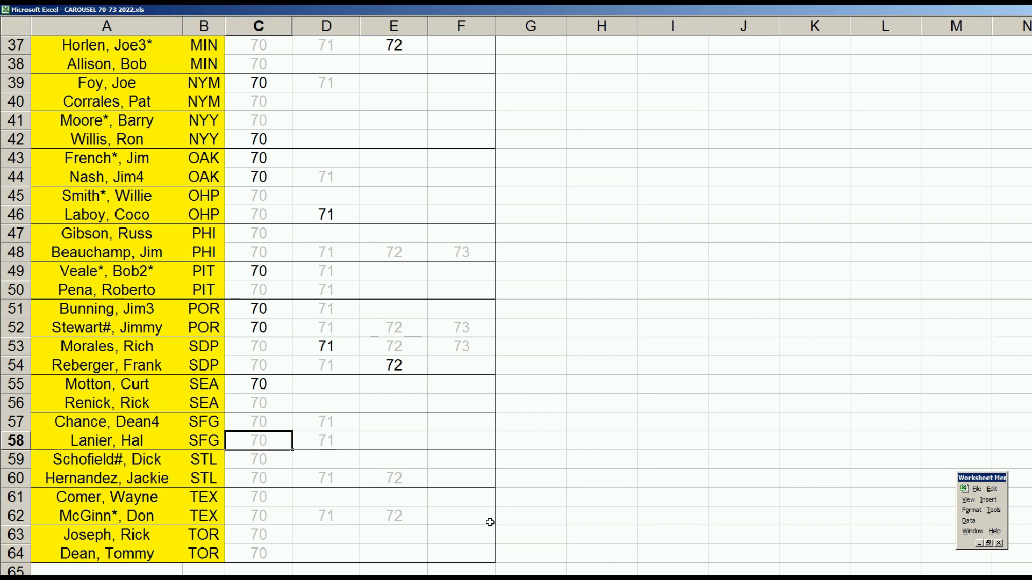
pyautogui.click(176, 386)
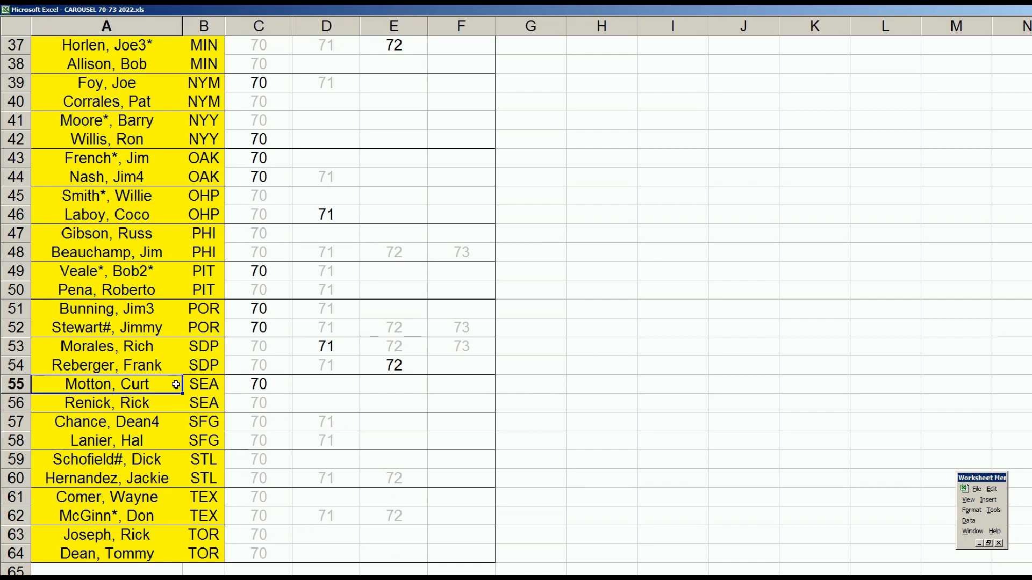
pyautogui.click(210, 266)
pyautogui.click(204, 369)
# Step: Look over the player list once more from the first Arizona row down through the later teams
pyautogui.scroll(4, 312, 368)
pyautogui.scroll(8, 311, 368)
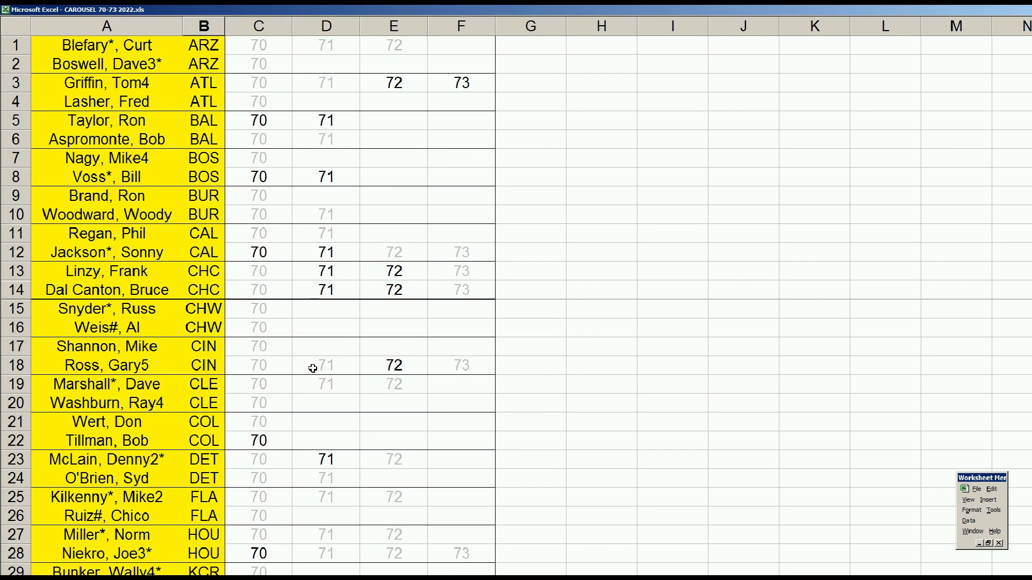
pyautogui.scroll(-3, 402, 336)
pyautogui.scroll(-11, 403, 336)
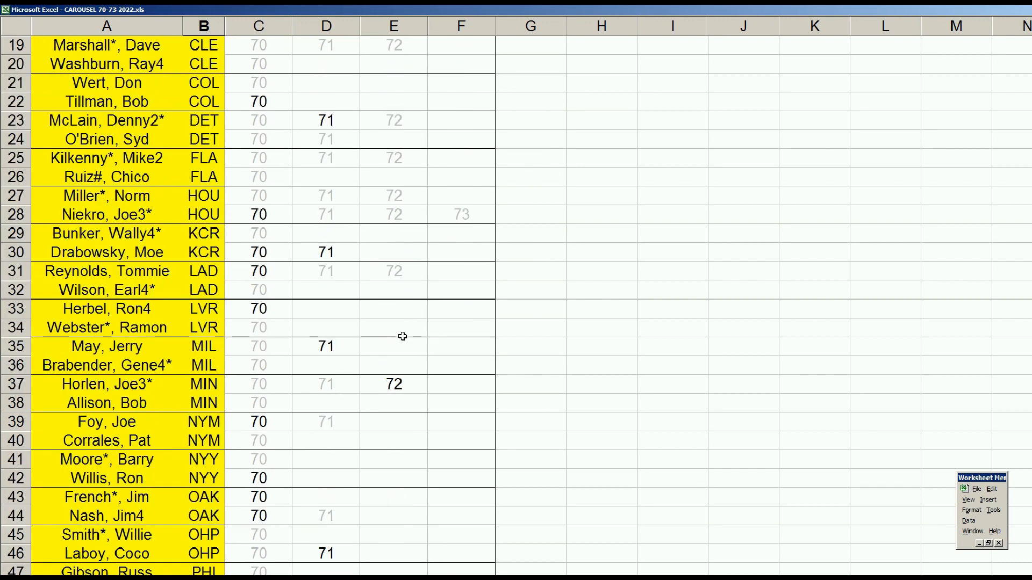